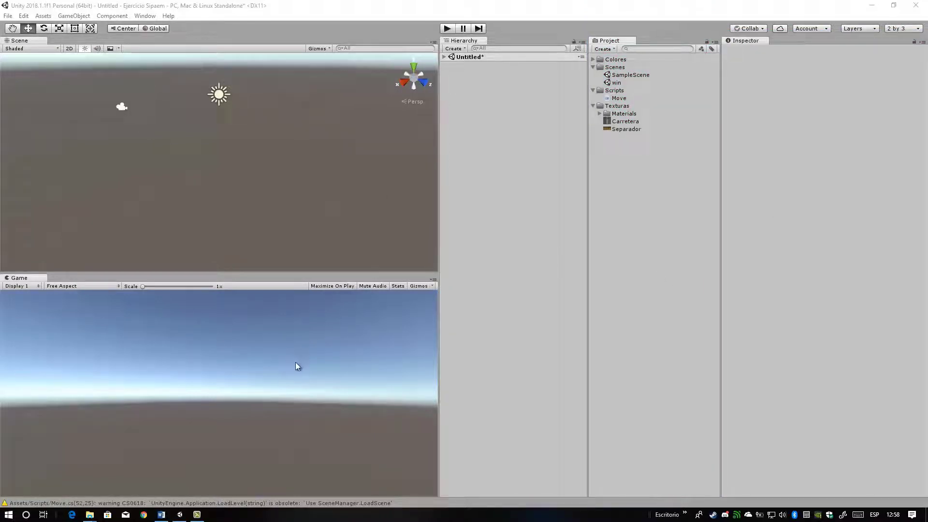
Examine the scene's objects, focusing on the Main Camera and its field-of-view frustum
left_click(445, 59)
left_click(445, 58)
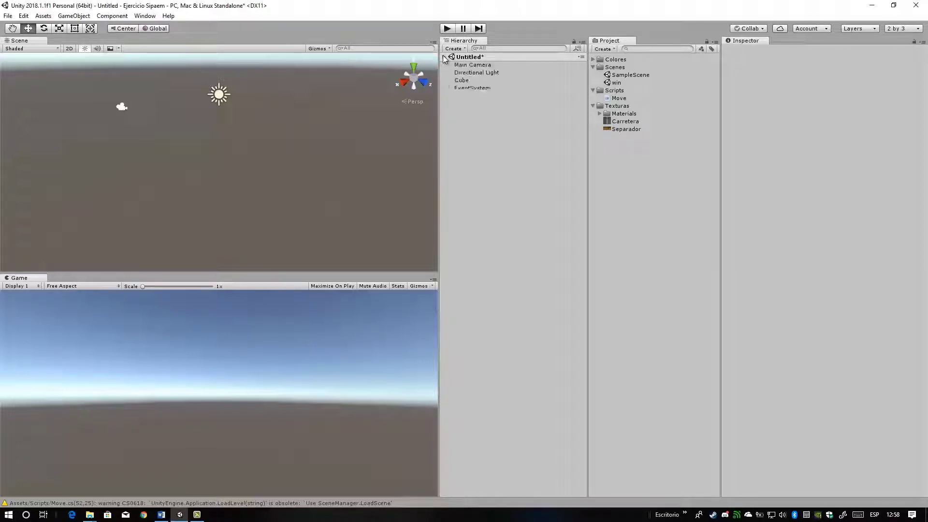
left_click(472, 65)
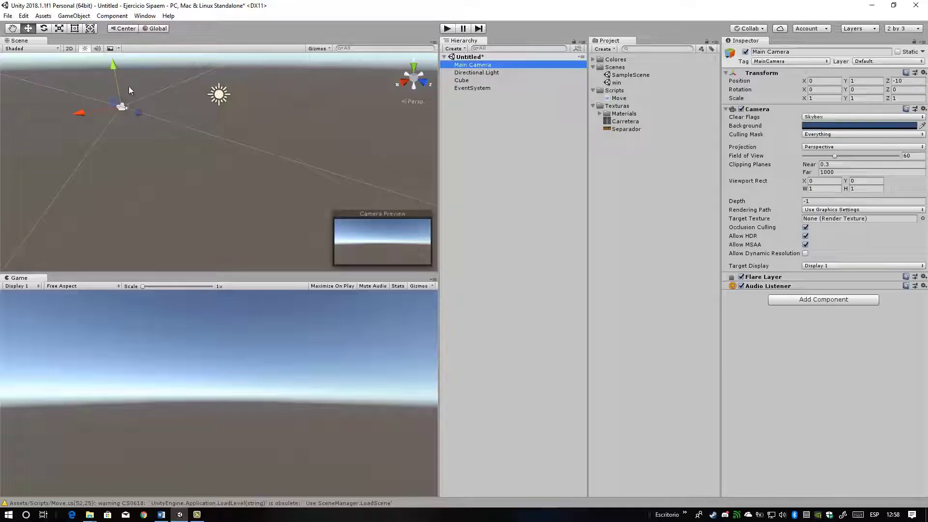
middle_click_drag(129, 86, 109, 137)
right_click_drag(109, 137, 265, 167)
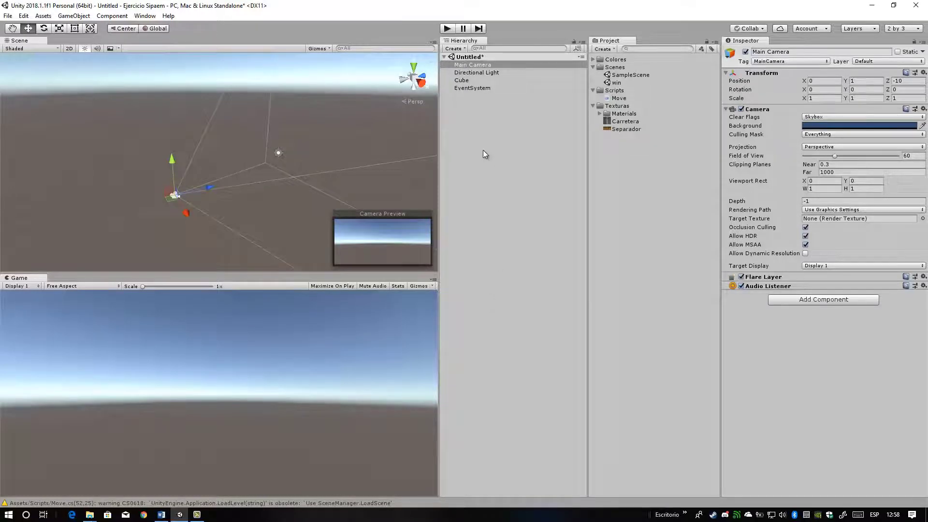
right_click_drag(155, 185, 140, 212)
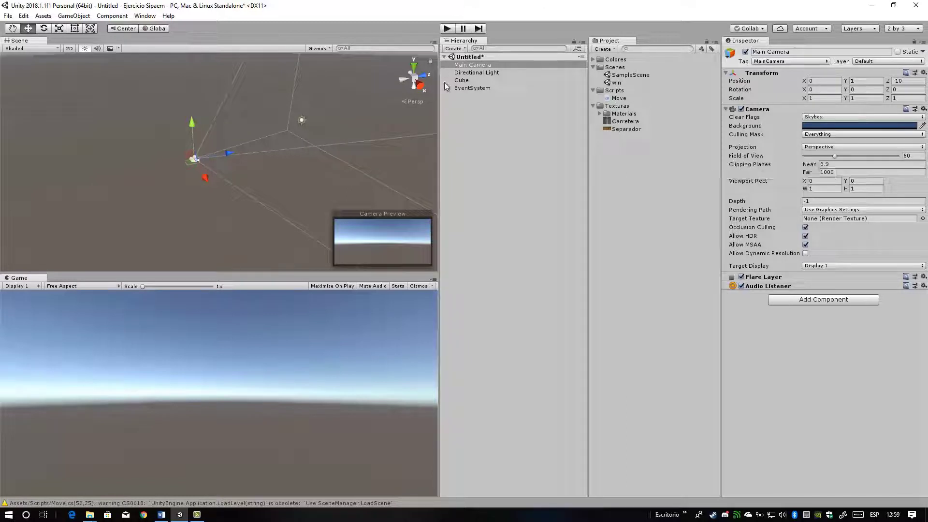
left_click(463, 87)
left_click(468, 79)
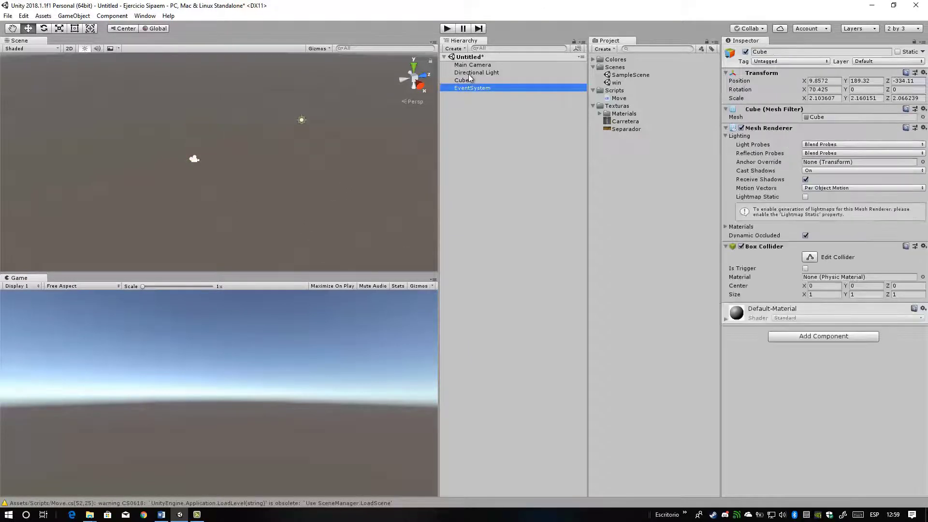
left_click(471, 66)
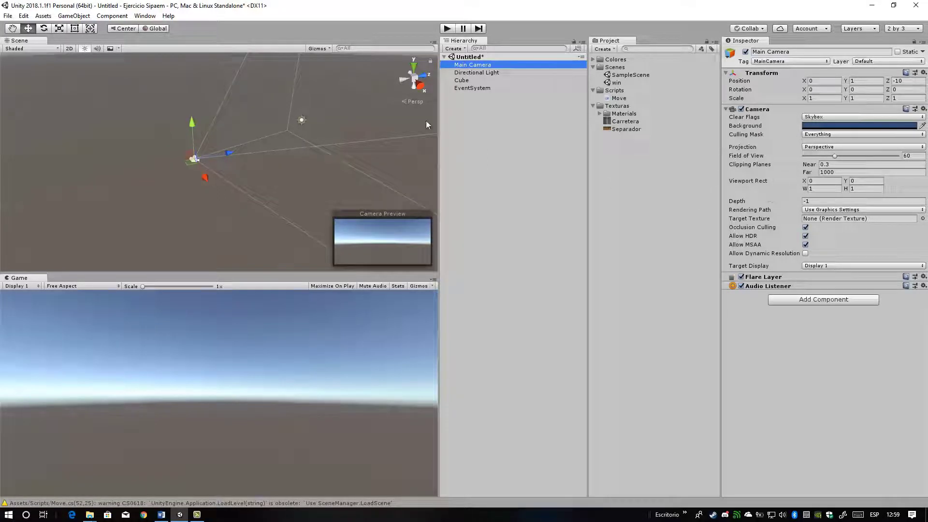
Add a Camera component to the Cube
left_click(464, 81)
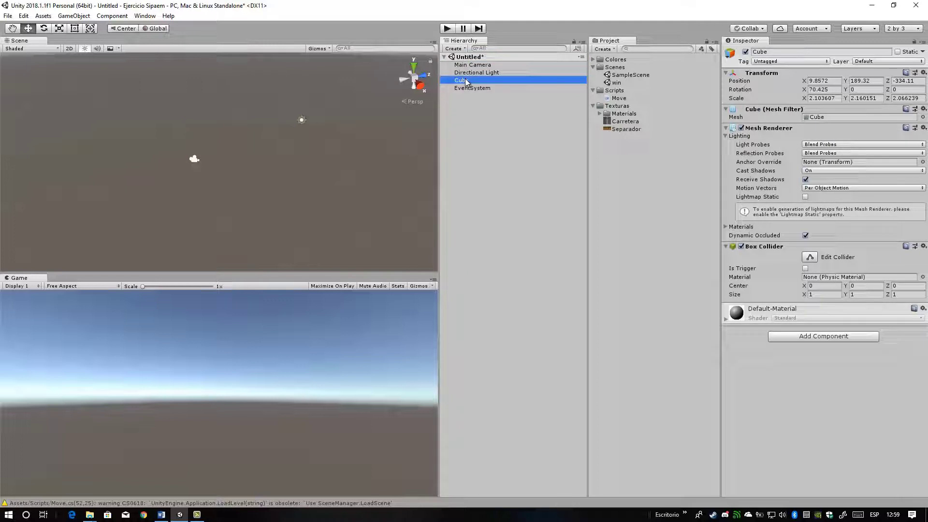
double_click(465, 81)
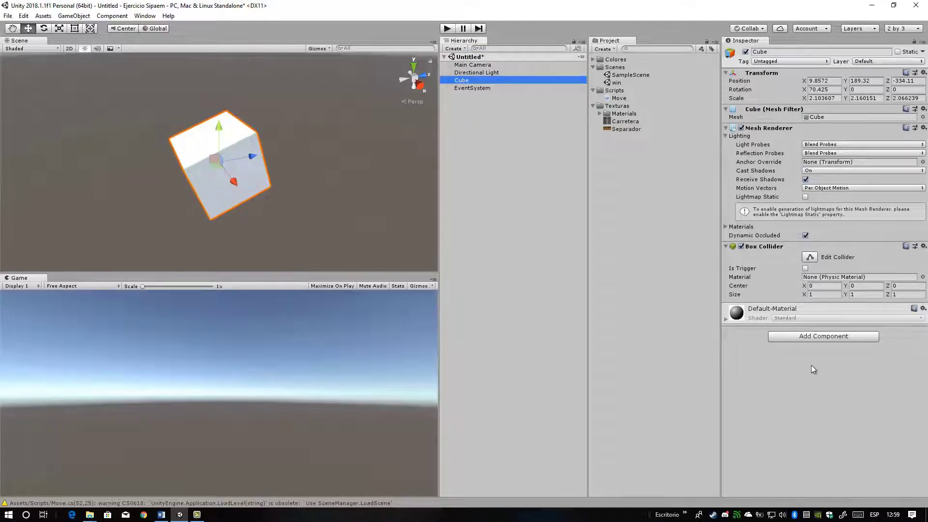
left_click(834, 339)
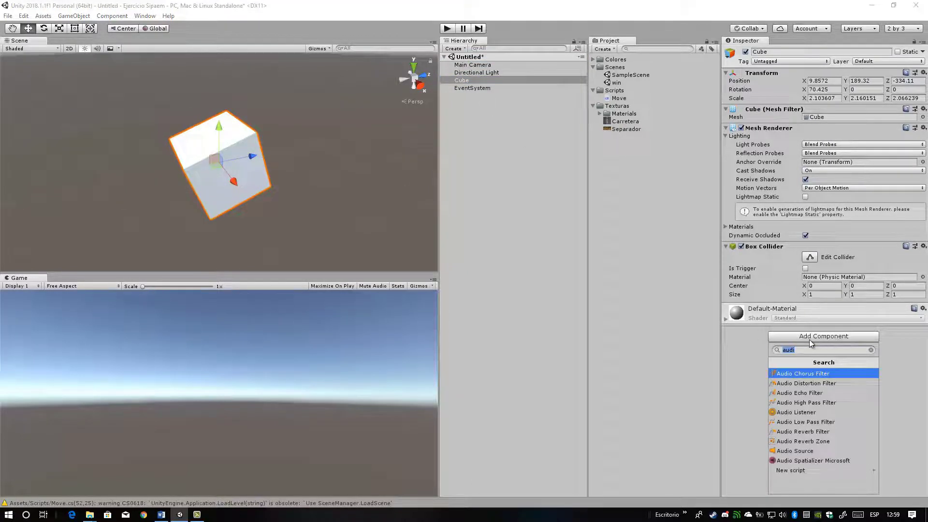
type("cama")
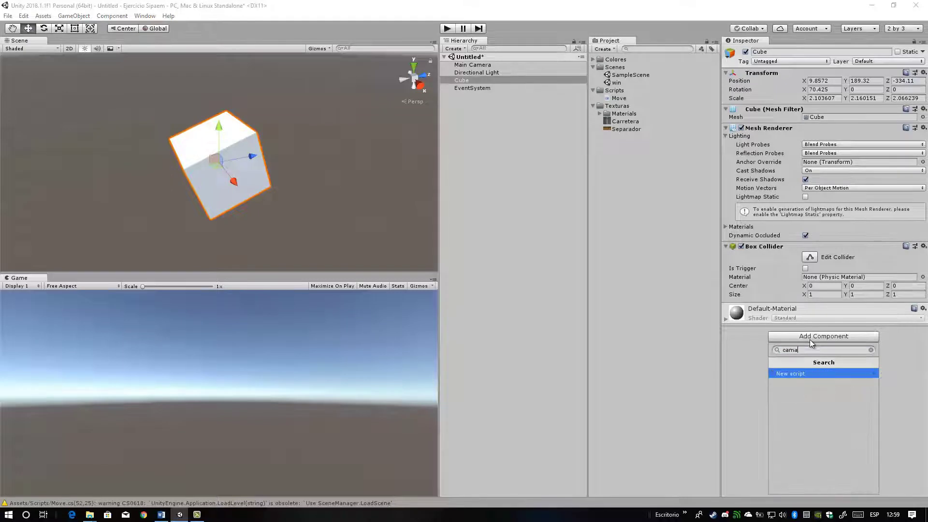
key("BackSpace")
key("Return")
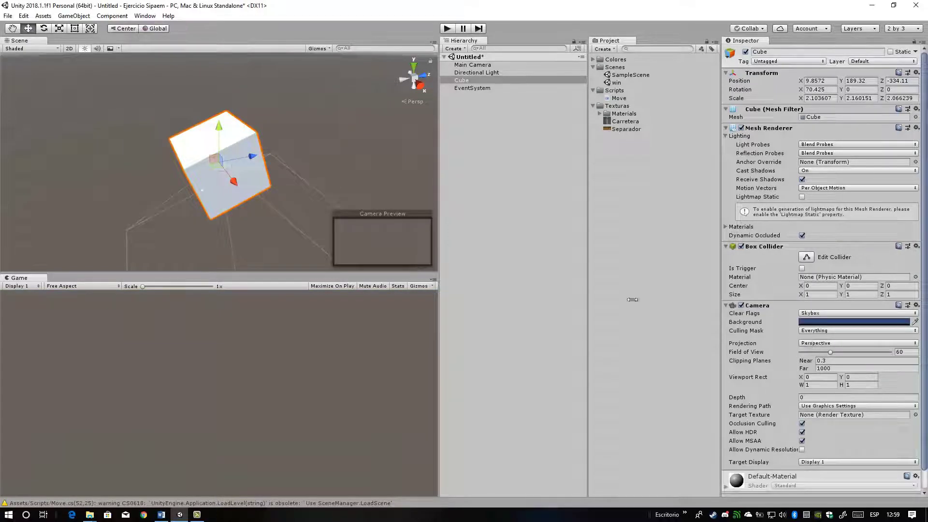
Undo the addition of the Camera component to the Cube and clear the selection
right_click_drag(257, 155, 264, 107)
right_click_drag(269, 199, 329, 154)
key("ctrl+z")
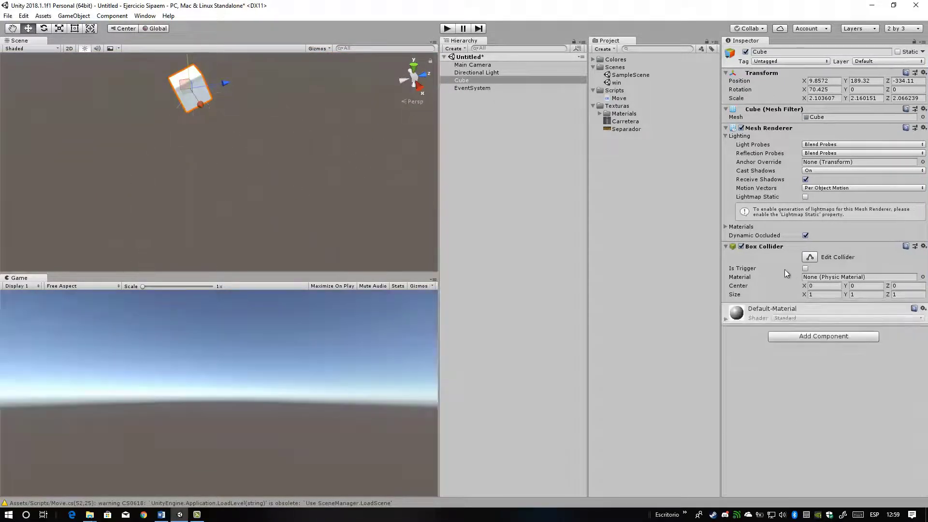
right_click(777, 245)
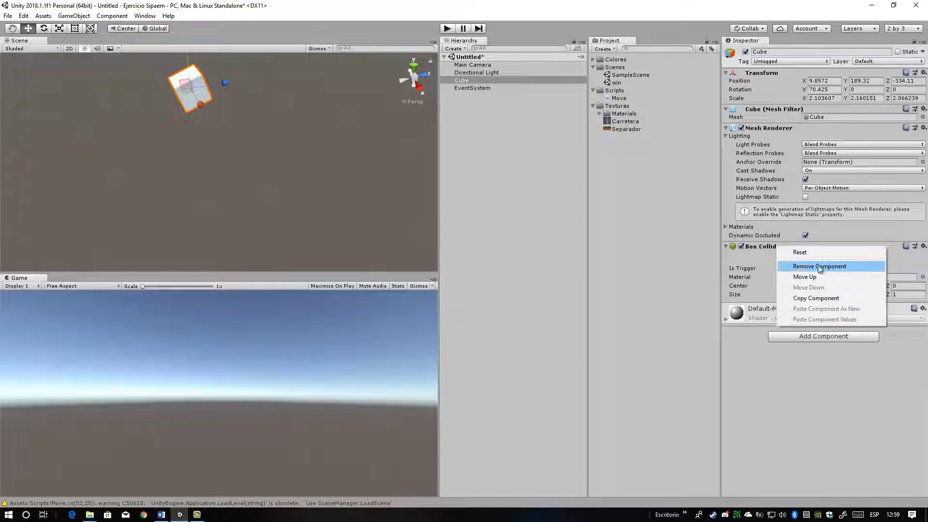
left_click(299, 138)
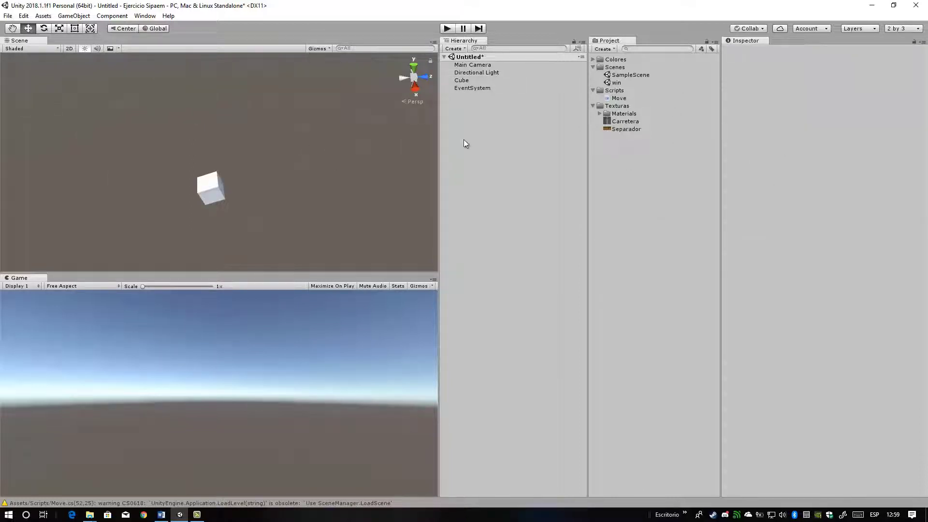
Create an animation clip for the Main Camera, saved as New Animation.anim in the Assets folder
left_click(472, 64)
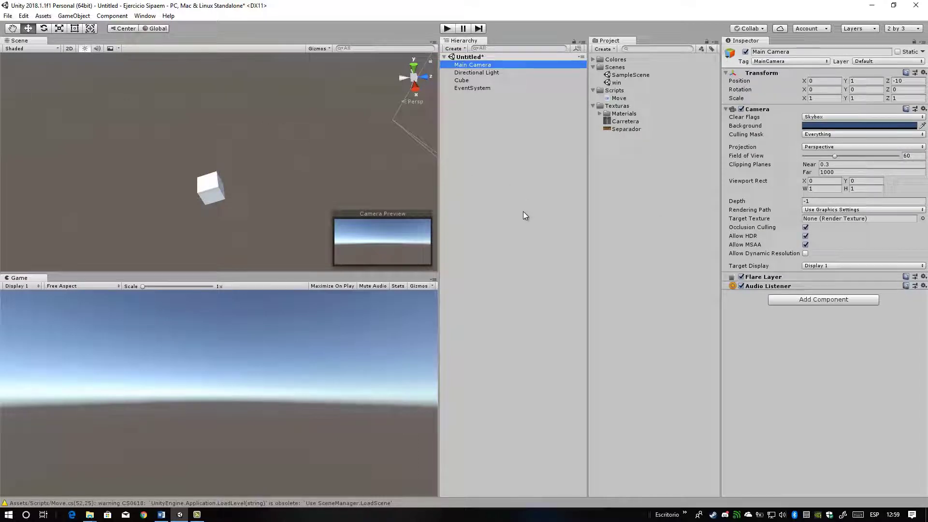
left_click(145, 16)
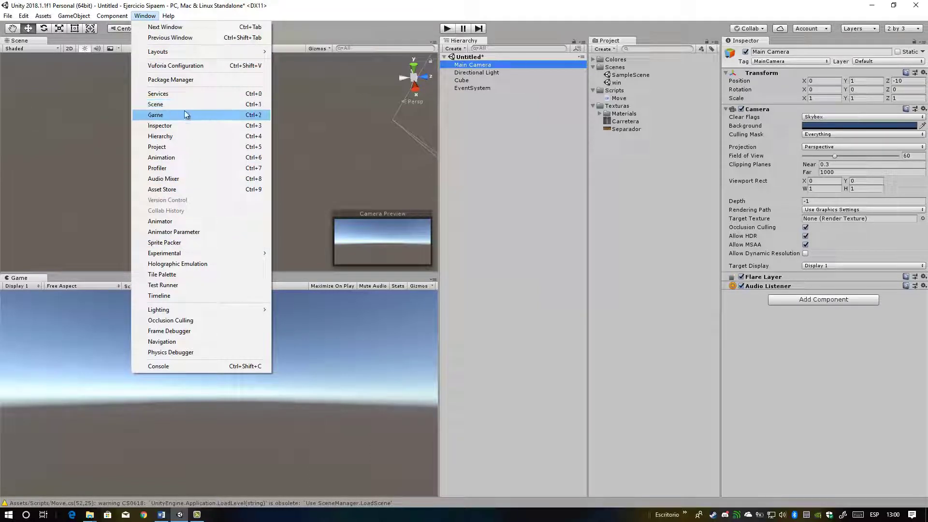
left_click(188, 157)
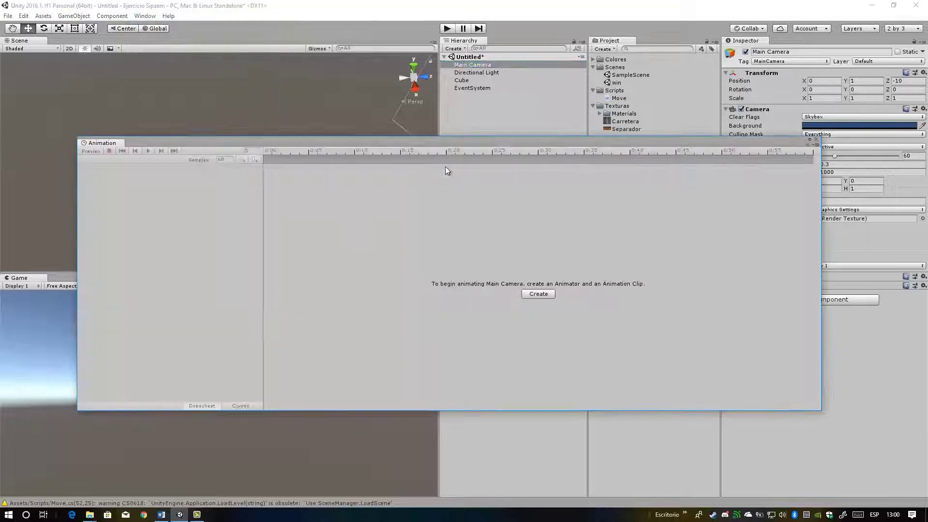
left_click_drag(445, 167, 448, 202)
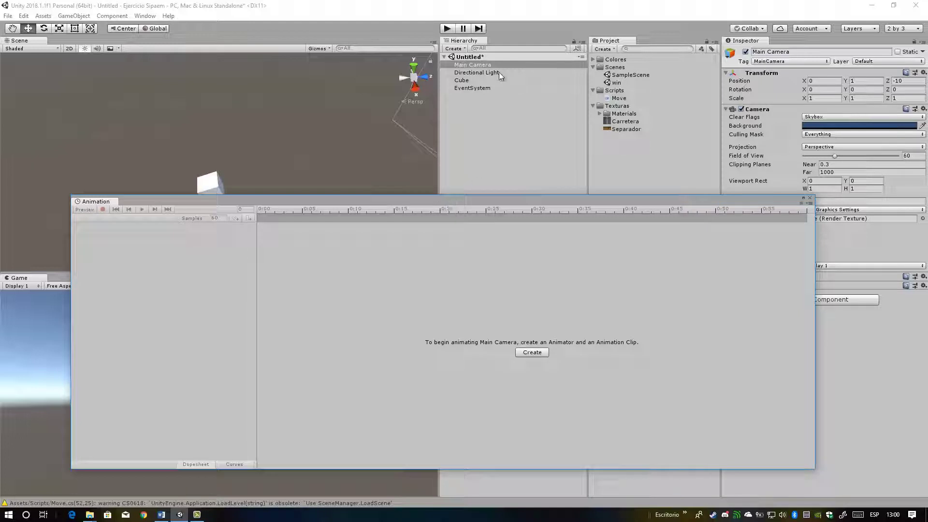
left_click(478, 66)
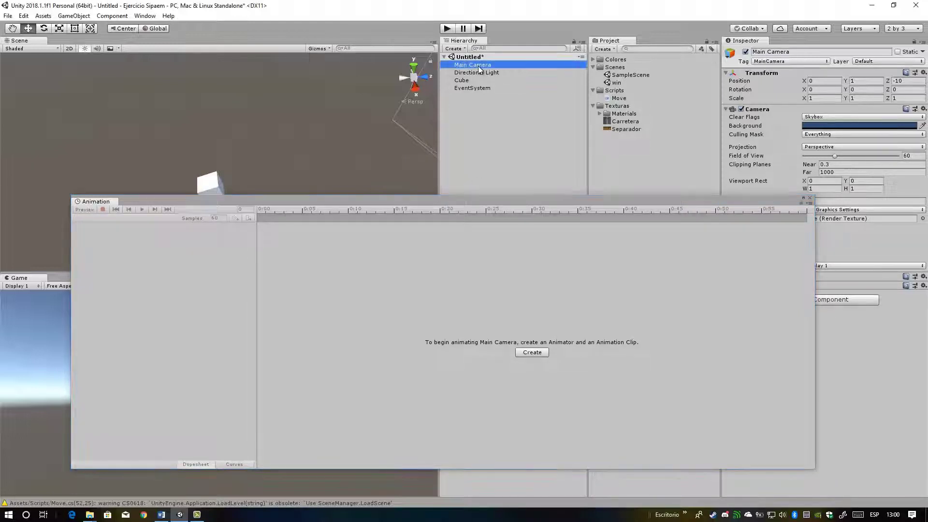
left_click(532, 352)
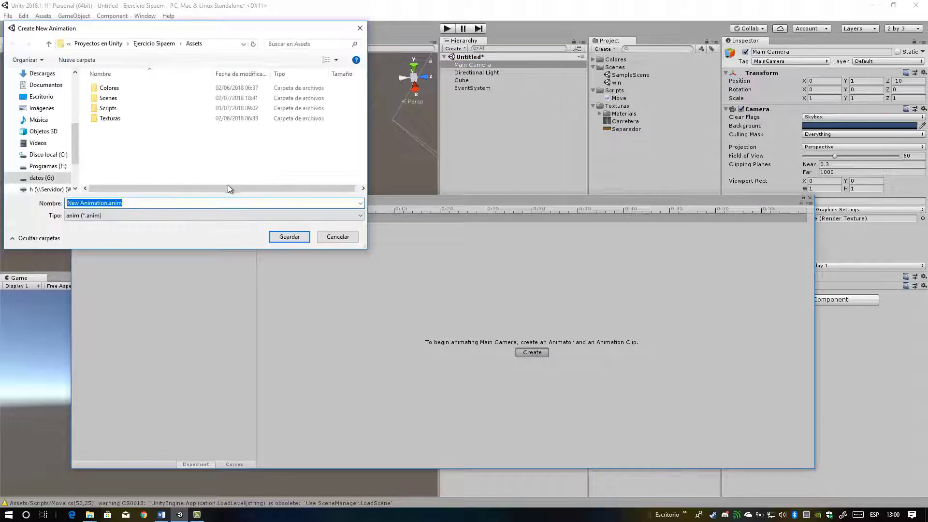
left_click(283, 234)
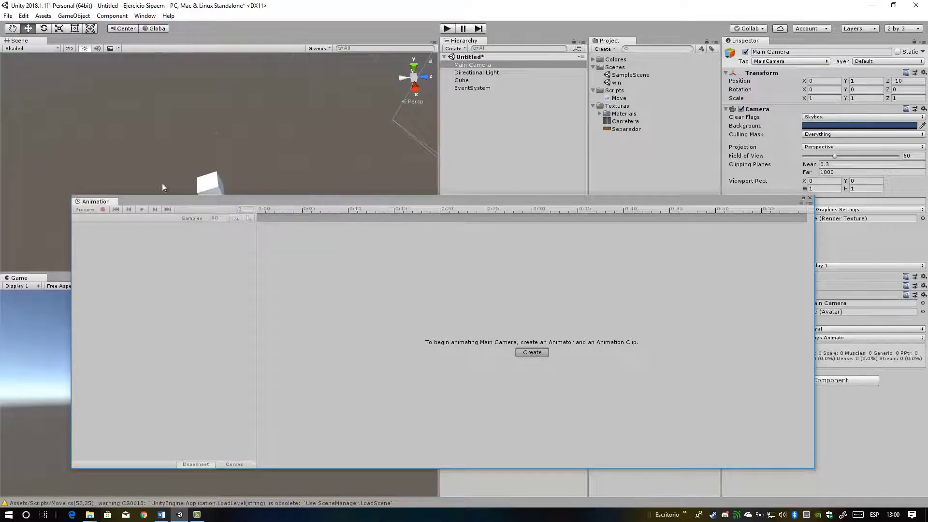
Start recording and key the Main Camera's starting position at 0:00, moving it forward to a Z position of about -0.82
middle_click_drag(290, 150, 296, 130)
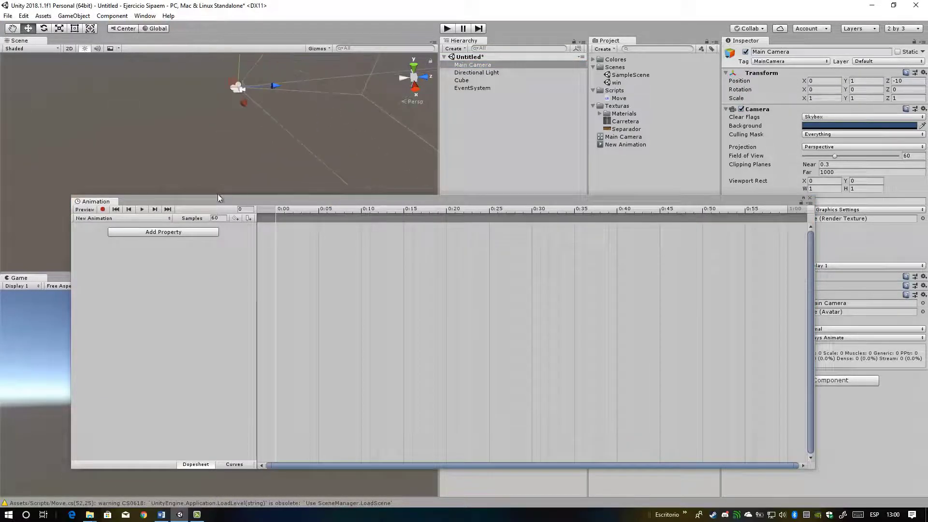
left_click(103, 210)
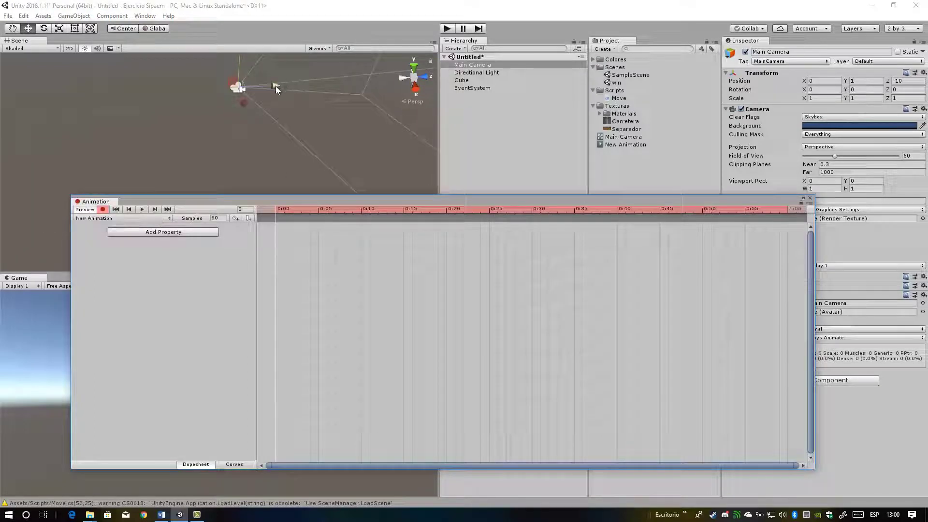
left_click_drag(276, 86, 276, 86)
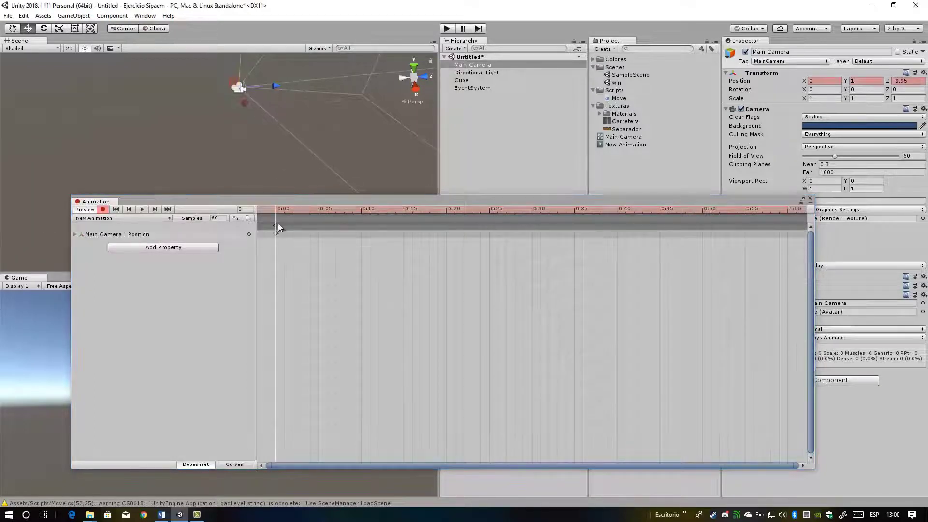
left_click(75, 235)
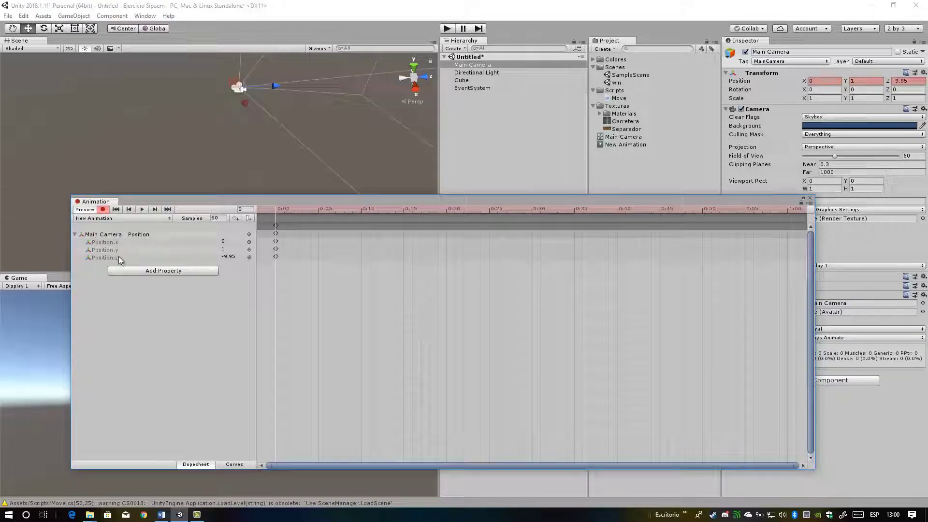
left_click_drag(278, 83, 288, 94)
middle_click_drag(288, 94, 113, 148)
Key the Main Camera farther forward along Z at frame 52, preview the clip, and close the Animation window
left_click(720, 209)
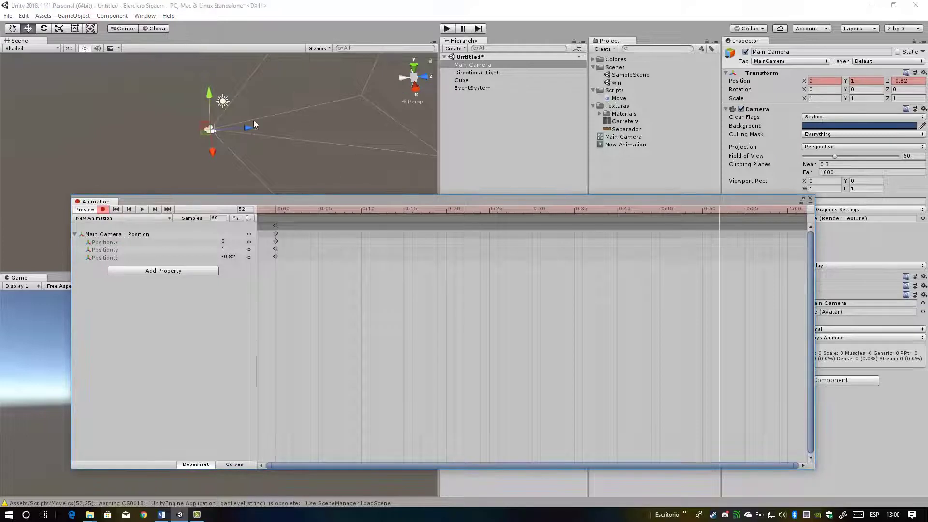
left_click_drag(255, 124, 387, 108)
middle_click_drag(386, 109, 266, 148)
key("space")
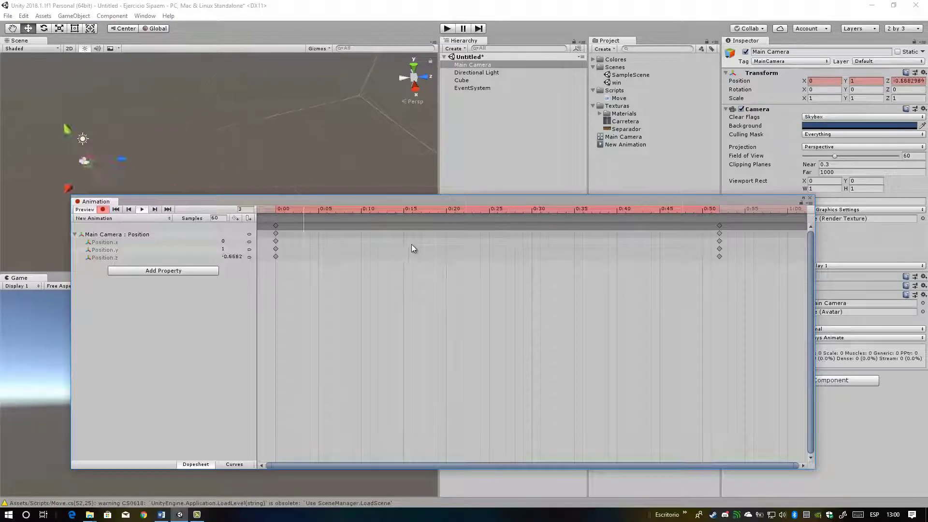
left_click(809, 198)
Open the Animator and bring the state graph of the Main Camera's controller into view
left_click(146, 16)
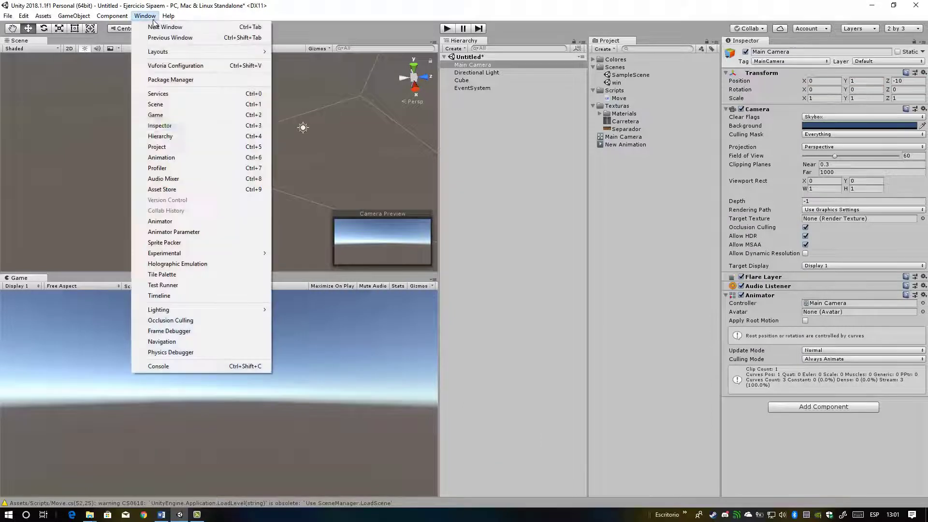
left_click(193, 222)
left_click_drag(286, 139, 347, 170)
scroll(338, 179, "up", 3)
left_click(313, 197)
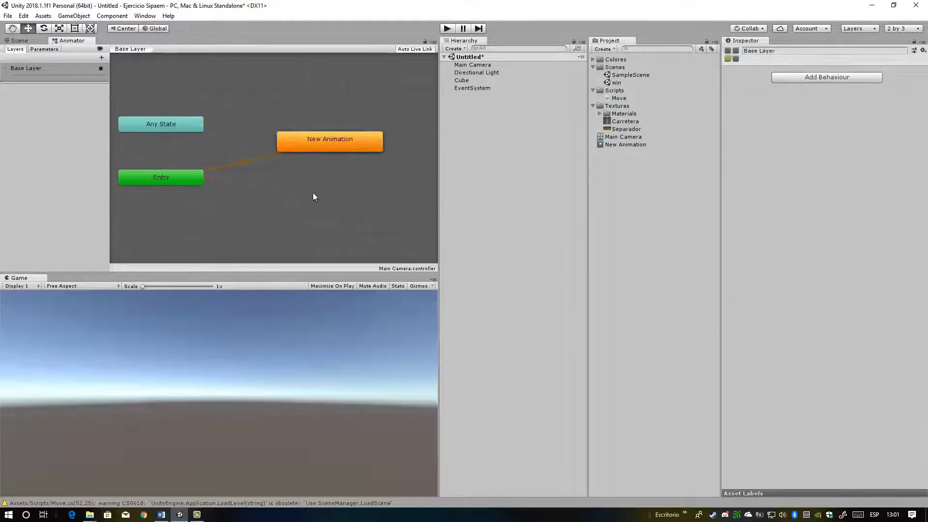
Inspect the Entry and New Animation states in the controller graph, and close the Animator
left_click(168, 180)
scroll(184, 187, "down", 1)
scroll(184, 188, "down", 1)
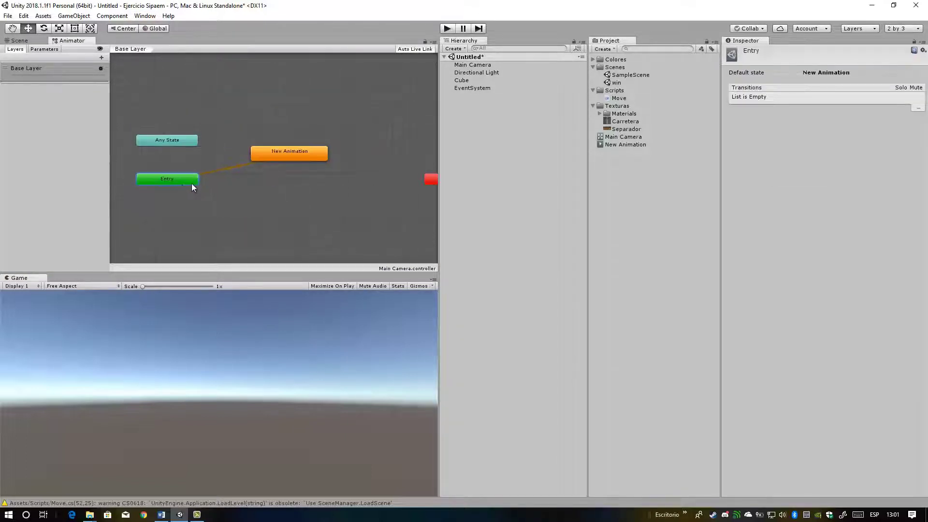
left_click(290, 158)
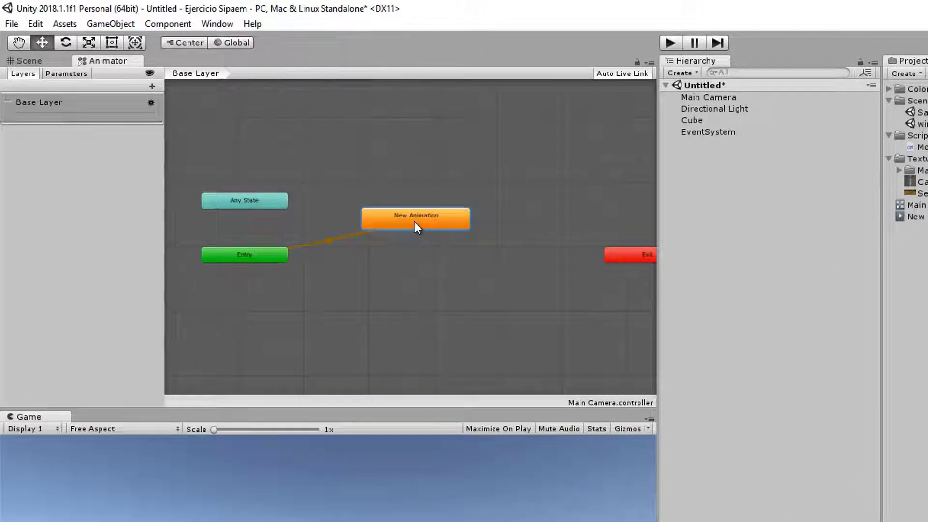
left_click_drag(416, 225, 428, 236)
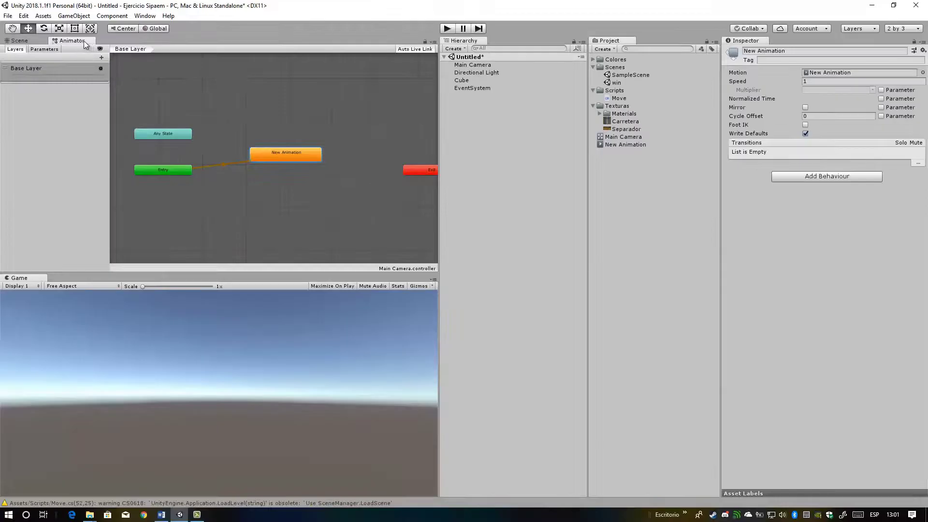
right_click(125, 62)
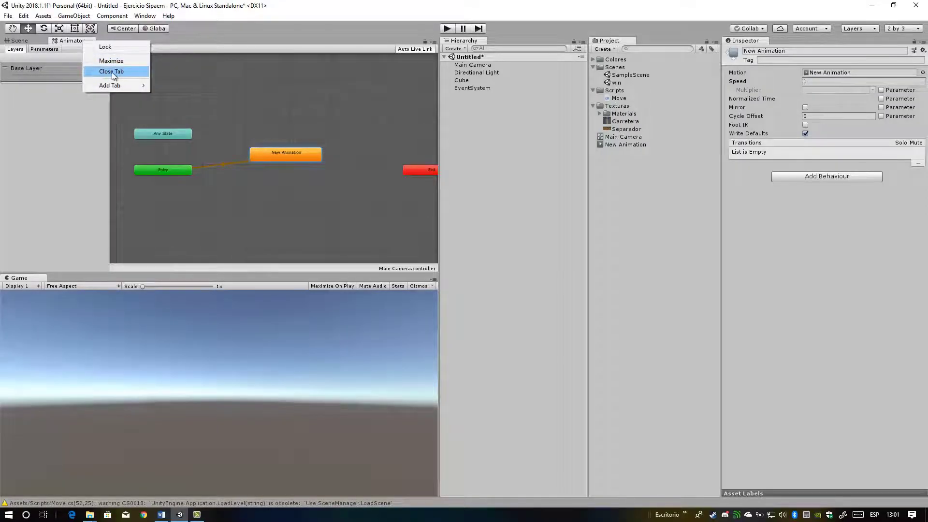
mouse_move(114, 88)
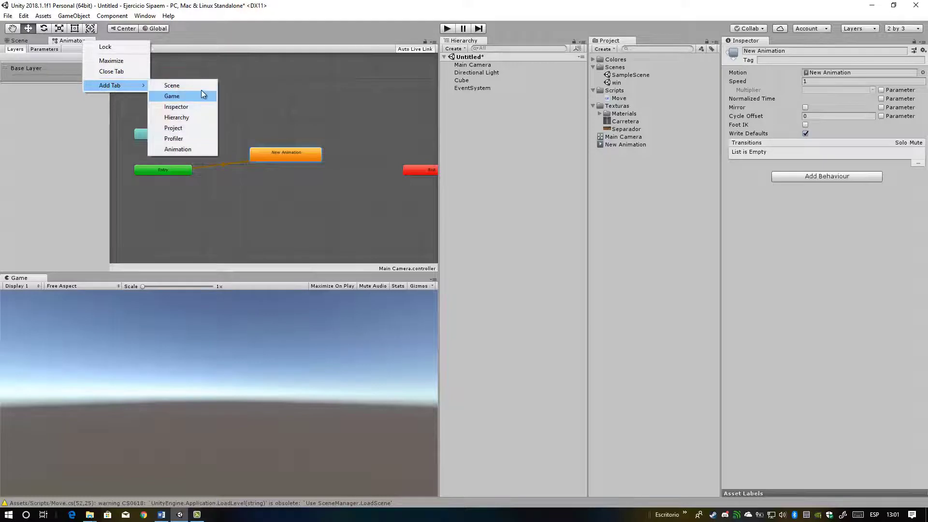
left_click(120, 73)
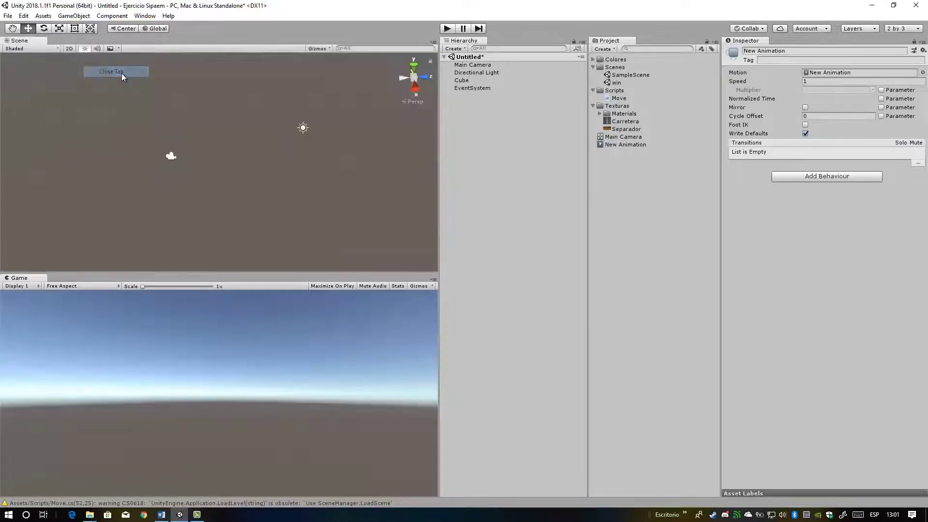
Open the Profiler and run the scene in Play mode to record its performance data
left_click(140, 16)
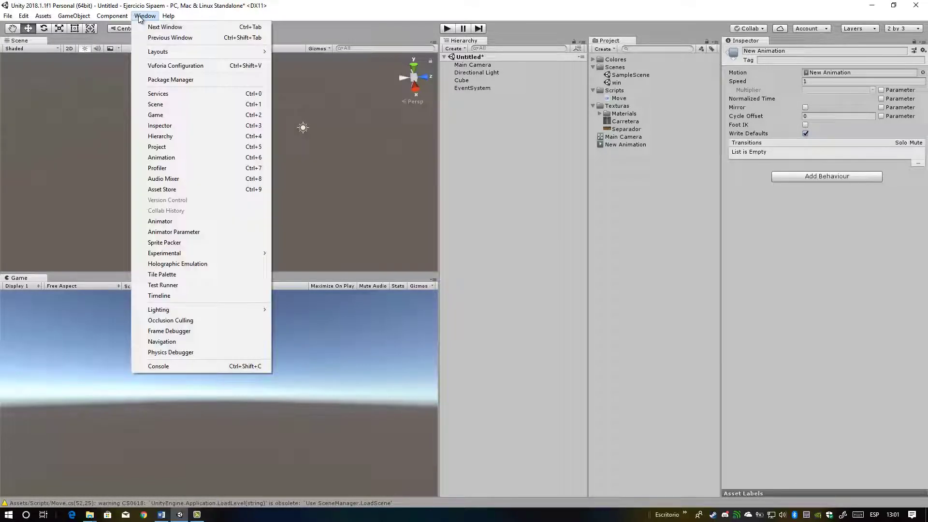
left_click(187, 170)
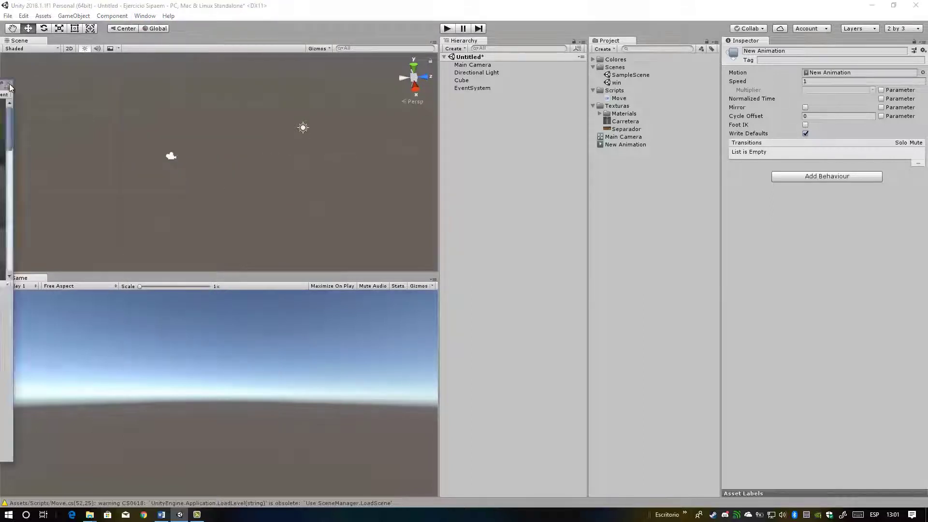
scroll(421, 158, "down", 2)
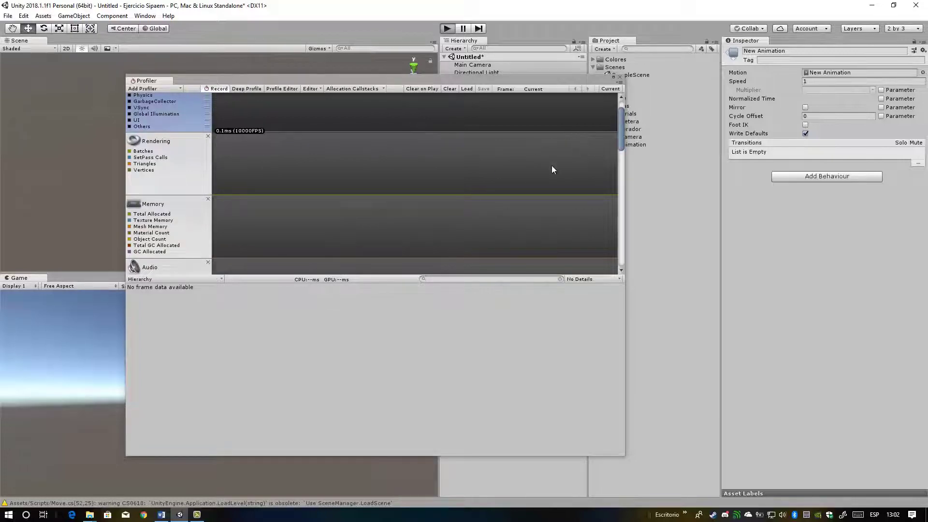
key("ctrl+p")
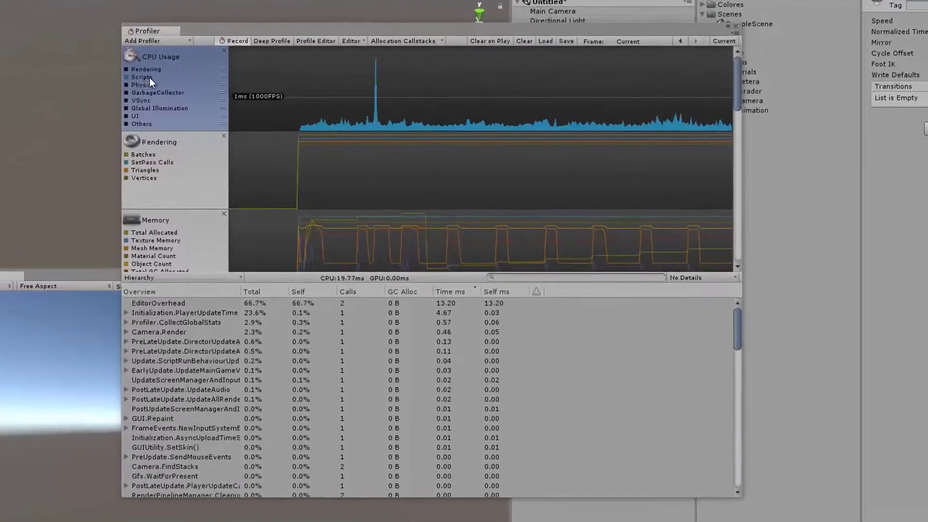
Show the CPU Usage categories from Rendering through Others in the Profiler chart, and stop Play mode
left_click(126, 60)
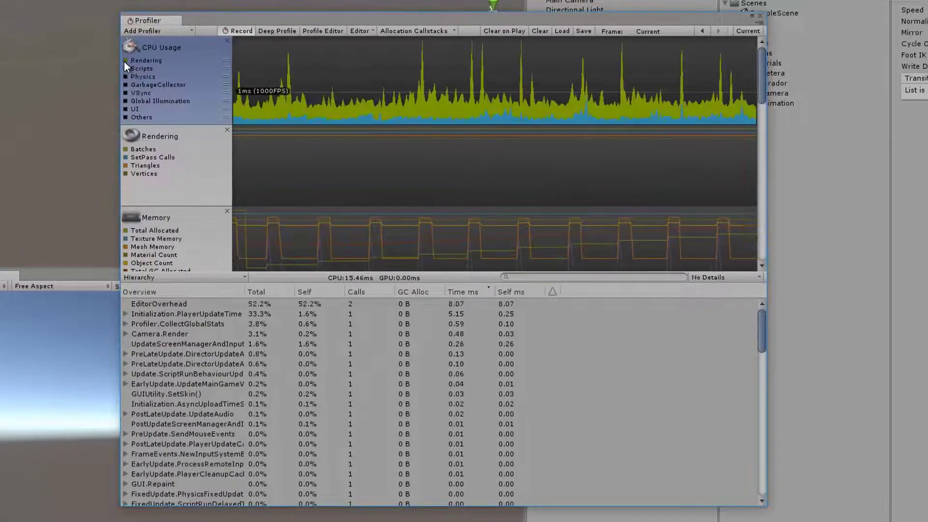
left_click(125, 69)
left_click(125, 76)
left_click(124, 85)
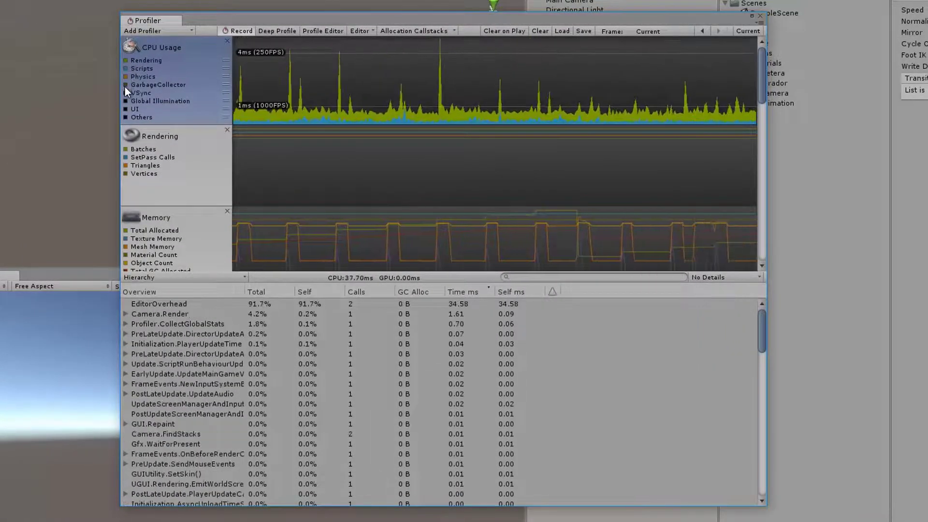
left_click(125, 92)
left_click(125, 101)
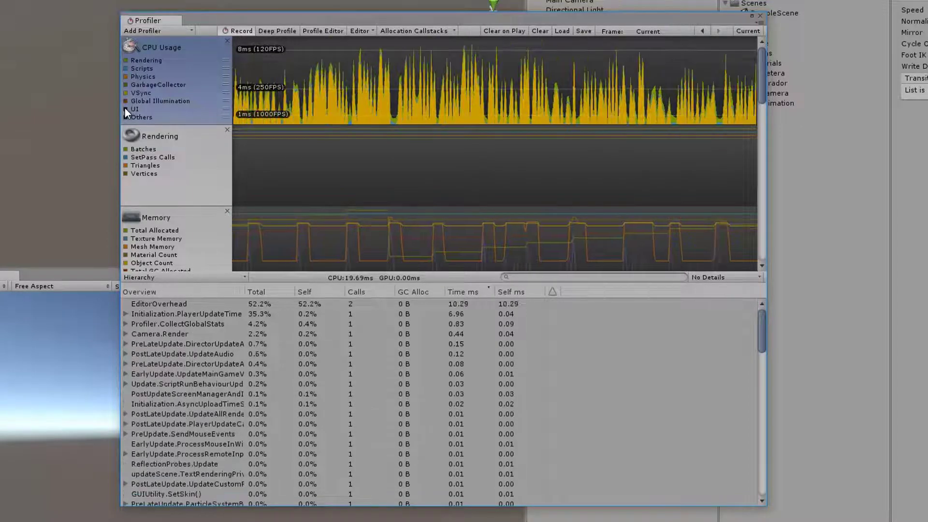
left_click(125, 108)
left_click(125, 116)
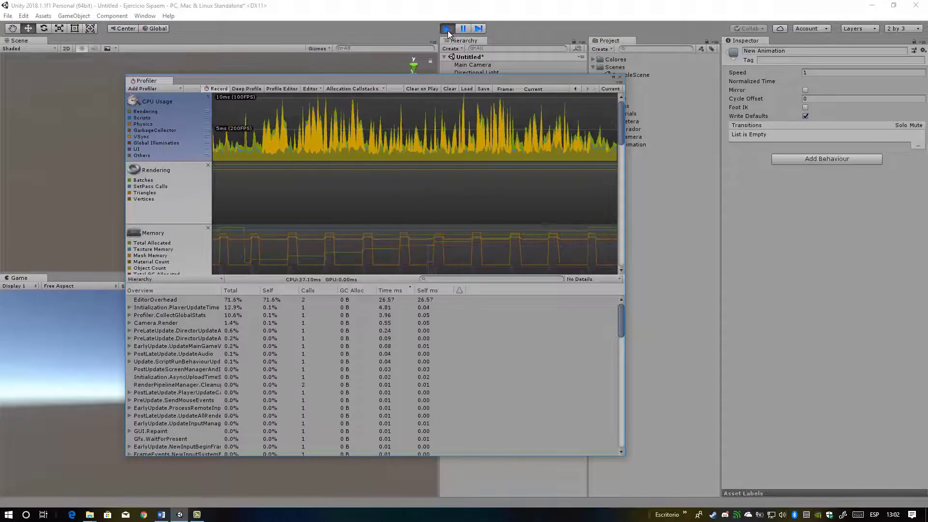
left_click(448, 29)
Open the Audio Mixer, dock it beneath the Game view, and widen the Scene and Game area
left_click(144, 16)
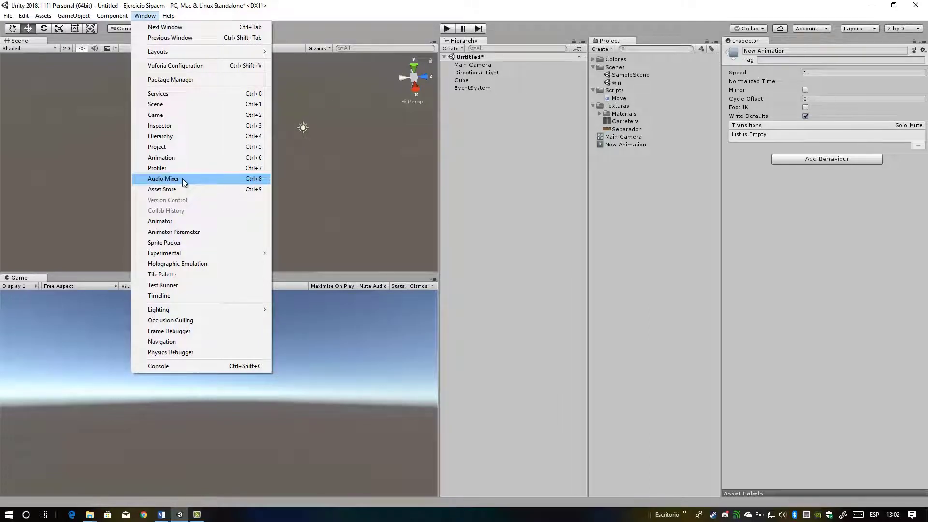
left_click(182, 179)
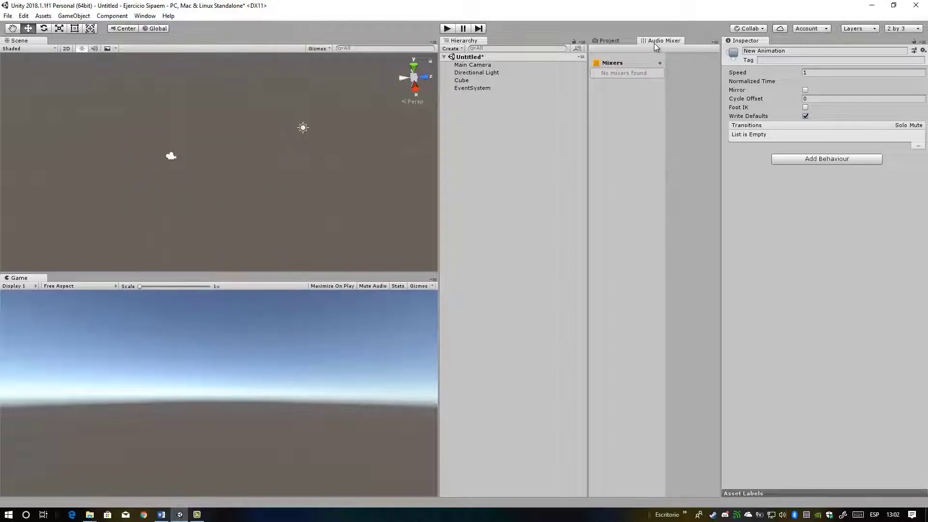
left_click_drag(654, 42, 317, 481)
left_click_drag(409, 325, 523, 327)
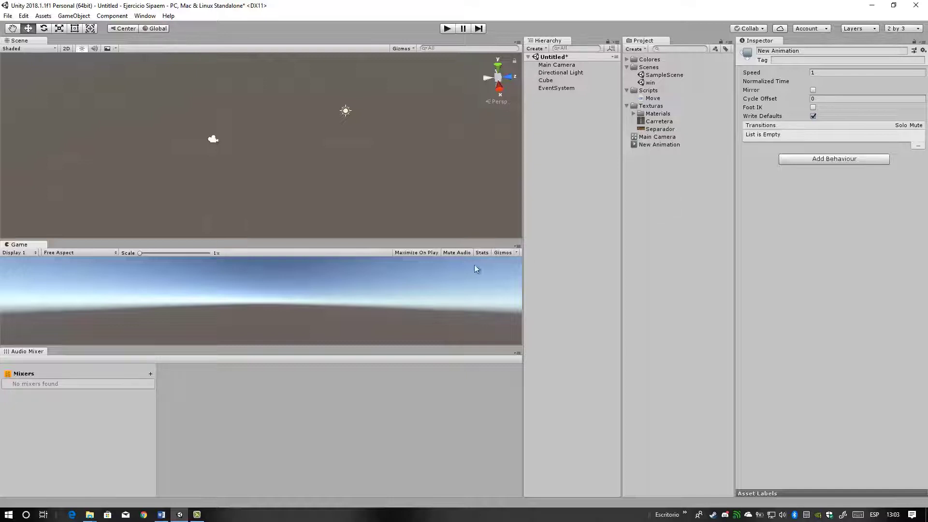
Open the Asset Store beside the Scene view and enlarge its area in height and width
left_click(145, 15)
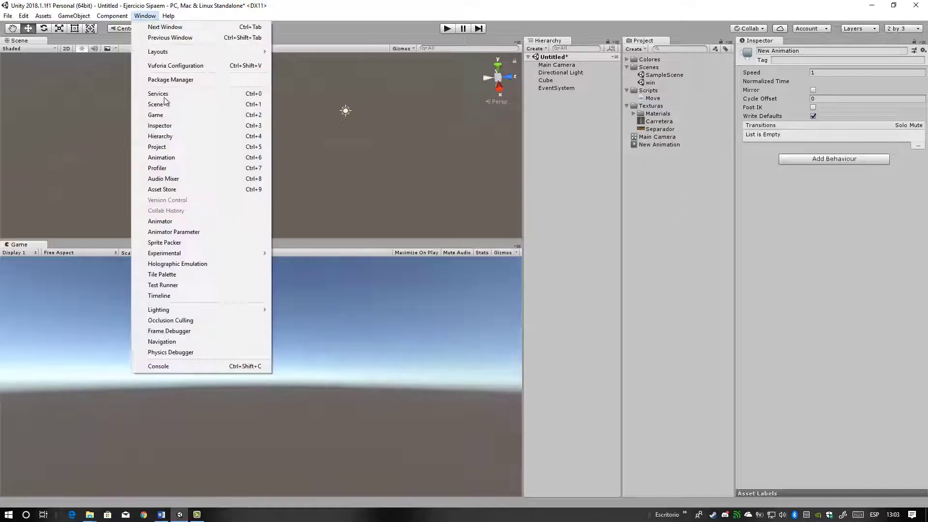
left_click(190, 189)
left_click_drag(245, 239, 237, 345)
left_click_drag(525, 209, 583, 213)
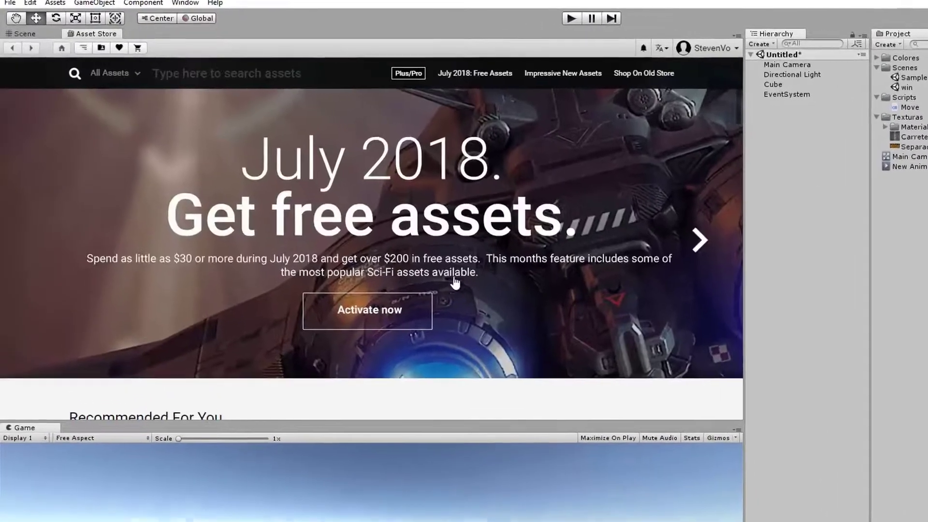
Browse the recommended, top paid and top free packages on the Asset Store home page
scroll(425, 283, "down", 3)
scroll(524, 299, "down", 4)
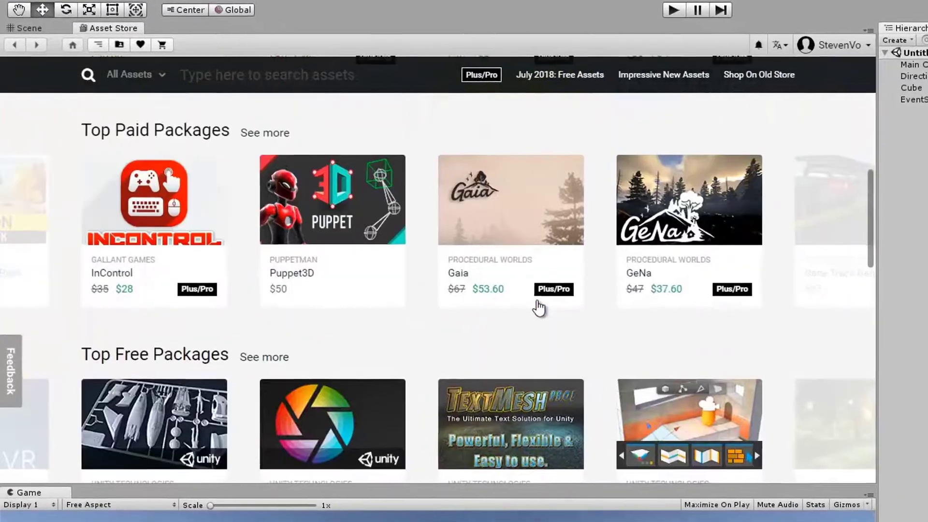
scroll(562, 349, "down", 2)
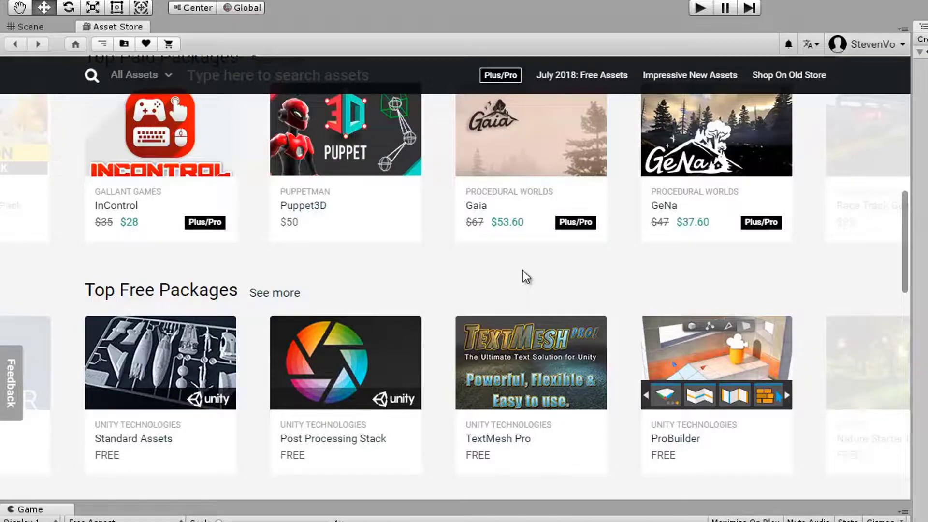
scroll(557, 309, "up", 3)
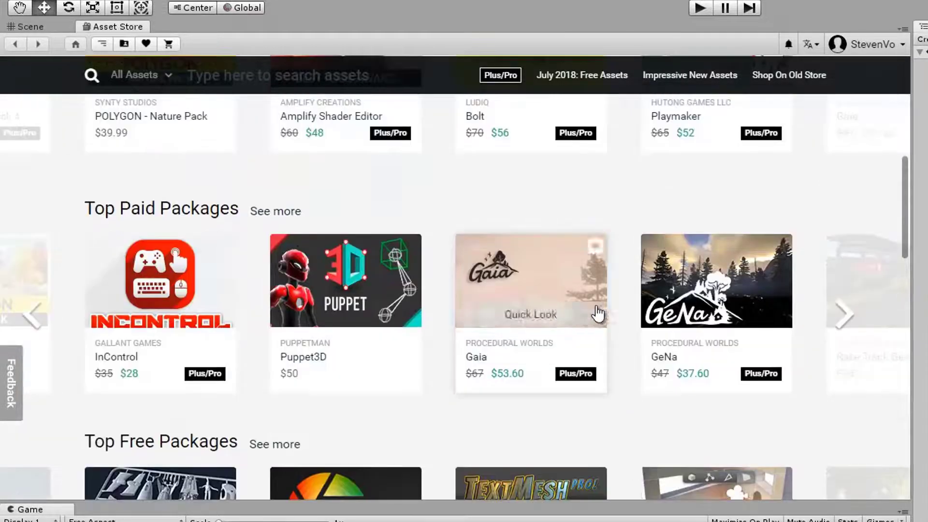
scroll(650, 310, "up", 3)
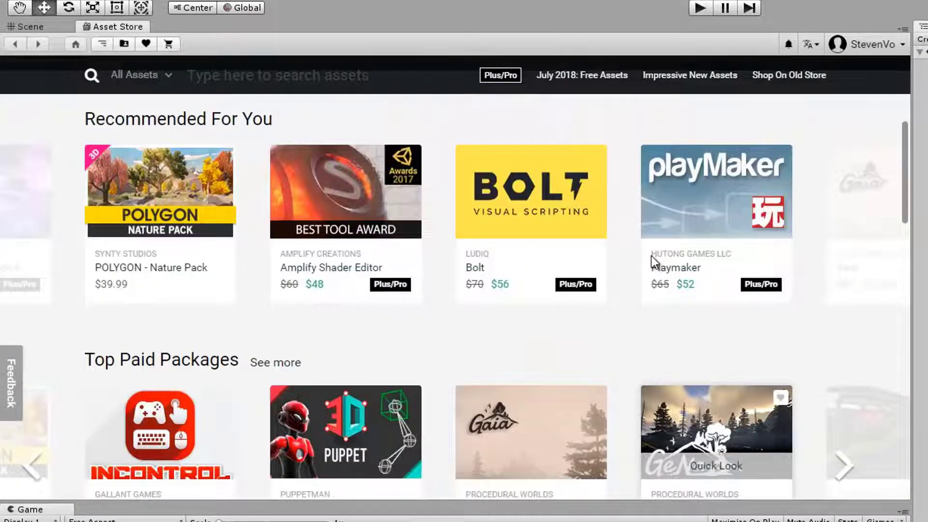
scroll(644, 271, "up", 5)
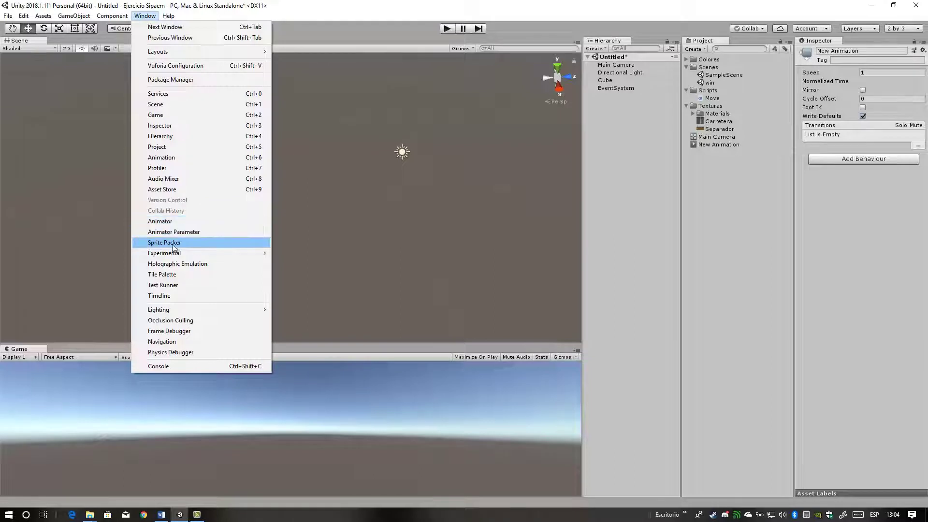
Open the Sprite Packer window, look at its project settings option, and close it
left_click(235, 245)
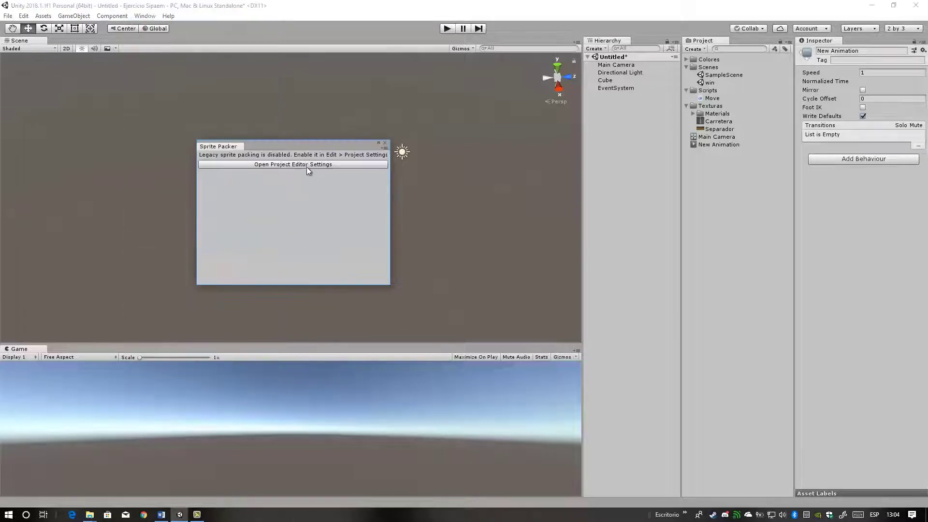
left_click_drag(309, 146, 352, 157)
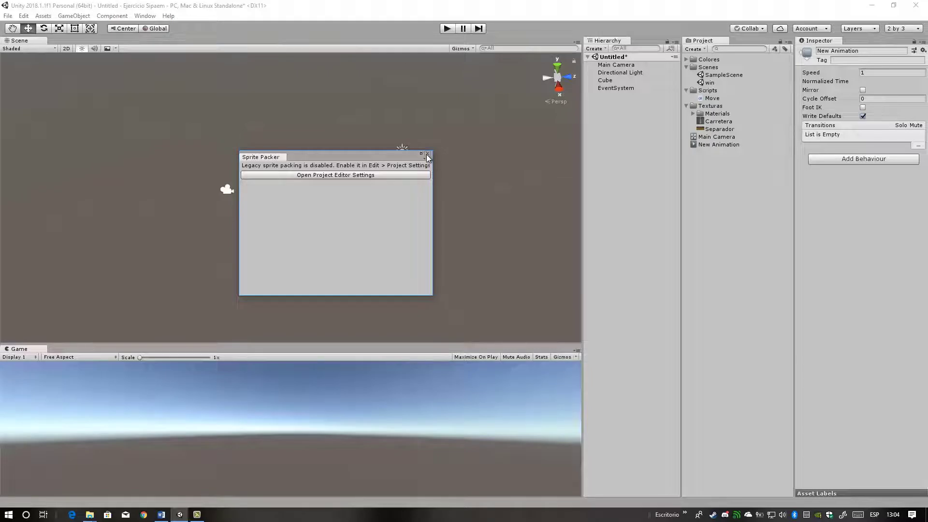
left_click(427, 154)
Open the Lighting settings and enlarge the Game view by shortening the Scene view above it
left_click(145, 15)
mouse_move(192, 255)
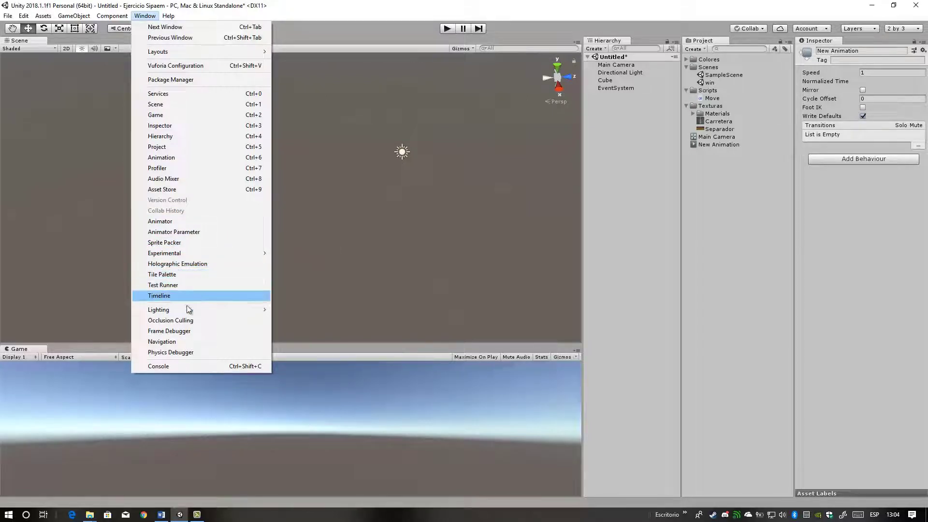
mouse_move(220, 310)
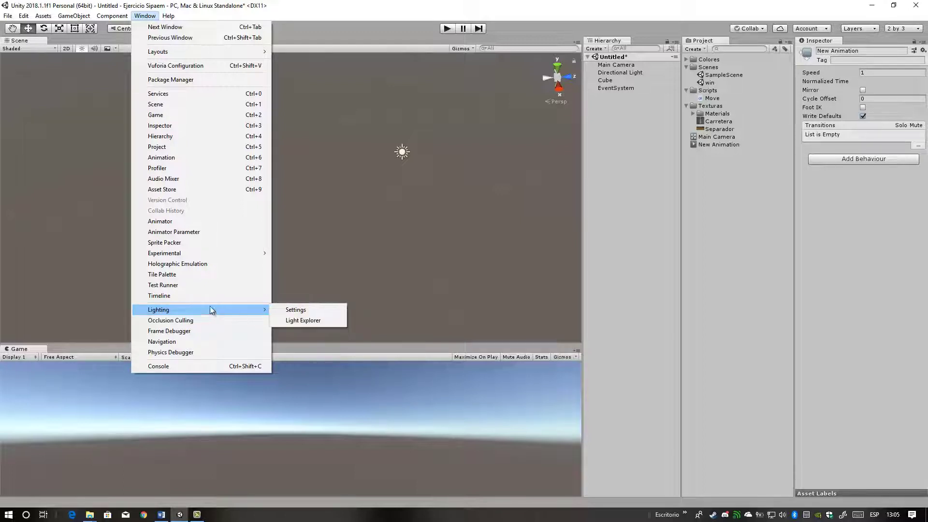
left_click(292, 309)
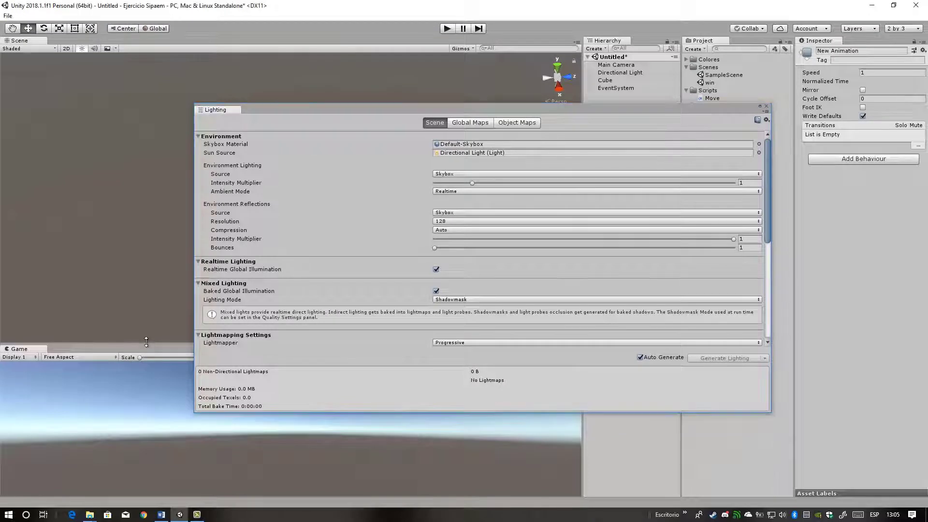
left_click_drag(150, 343, 156, 246)
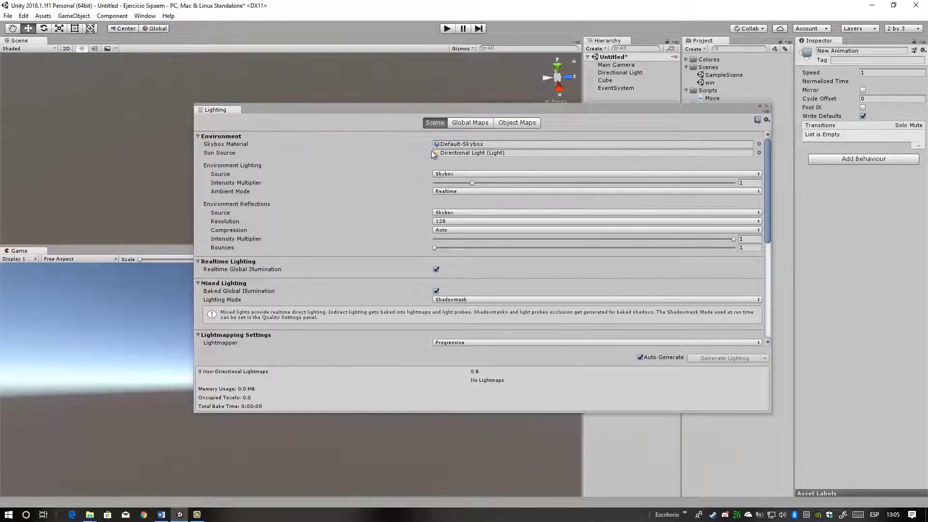
Clear the Skybox Material in the Environment lighting settings, and assign Default-Skybox to it again
left_click(462, 144)
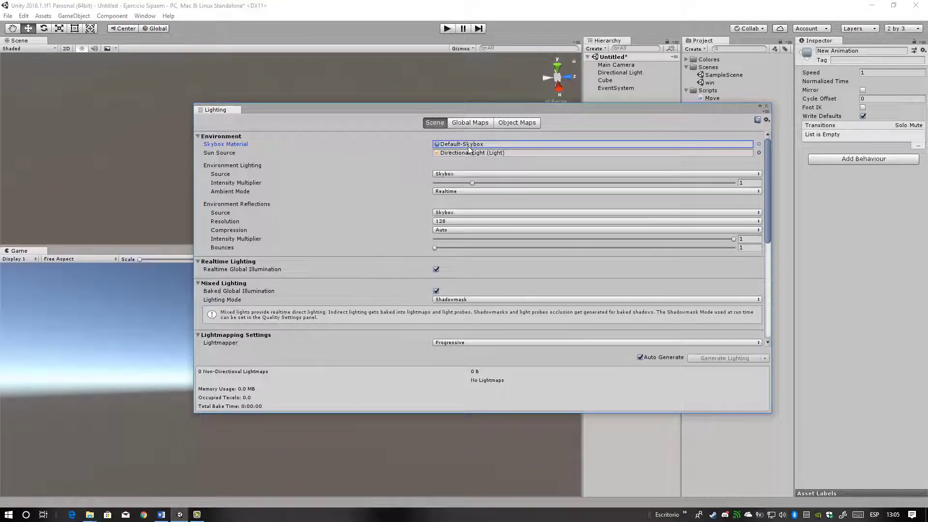
key("Delete")
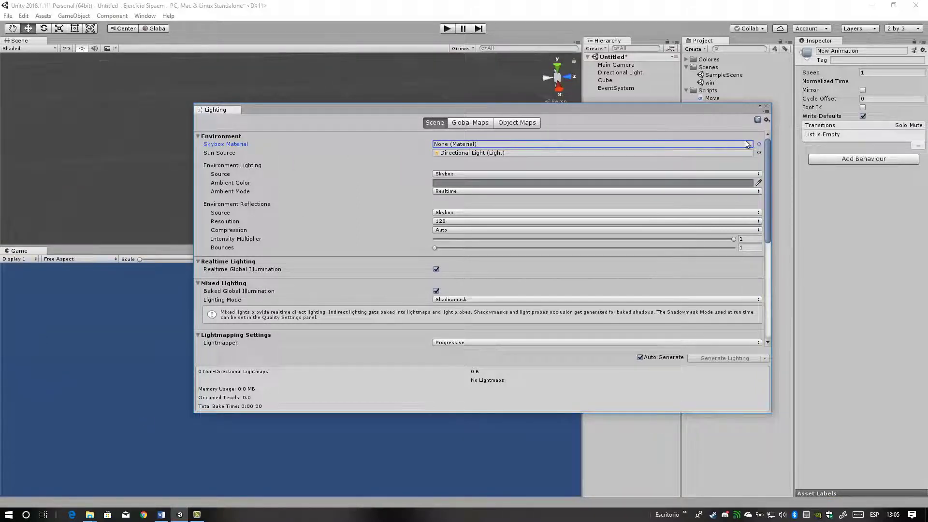
left_click(759, 145)
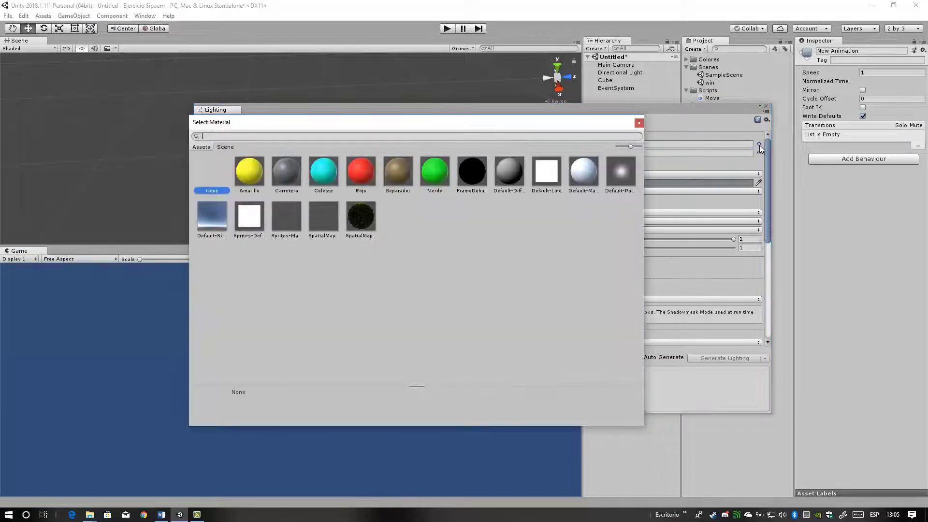
left_click(213, 210)
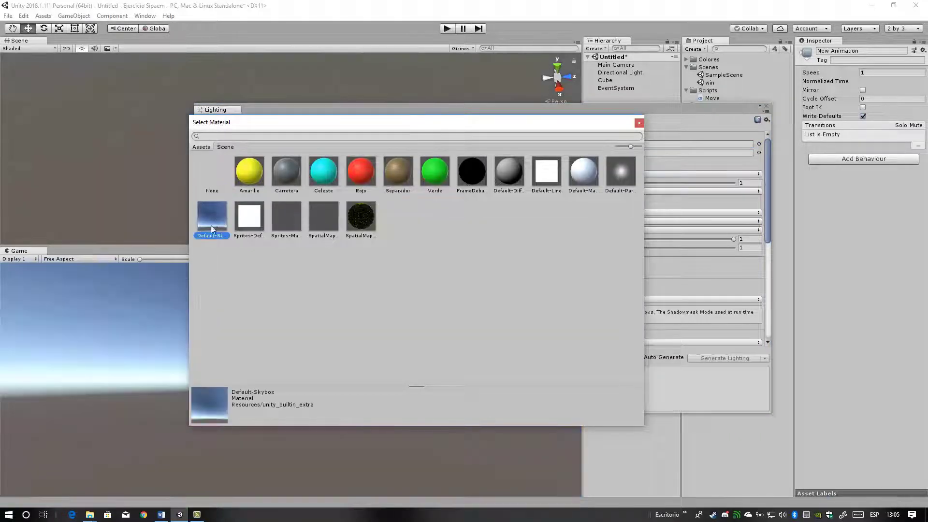
double_click(219, 211)
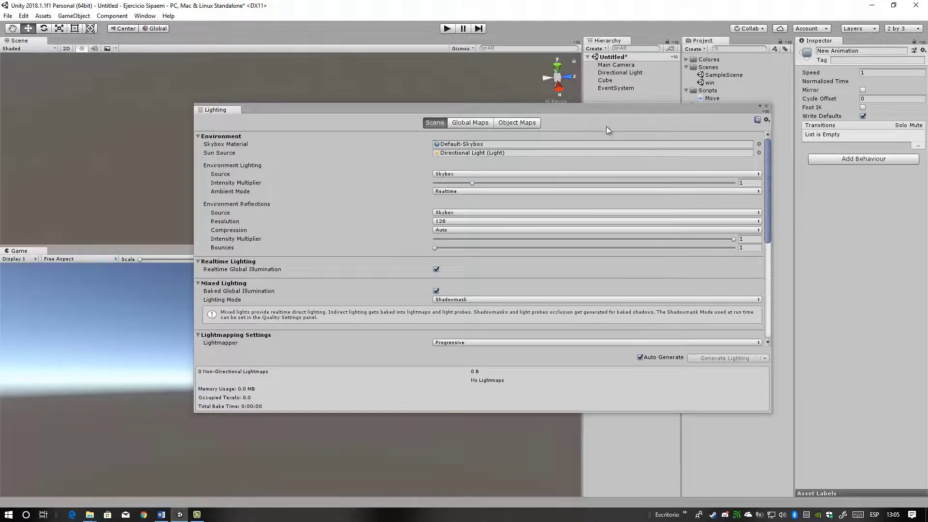
Clear the Sun Source in the Environment lighting settings, and reassign the scene's Directional Light to it
left_click(482, 153)
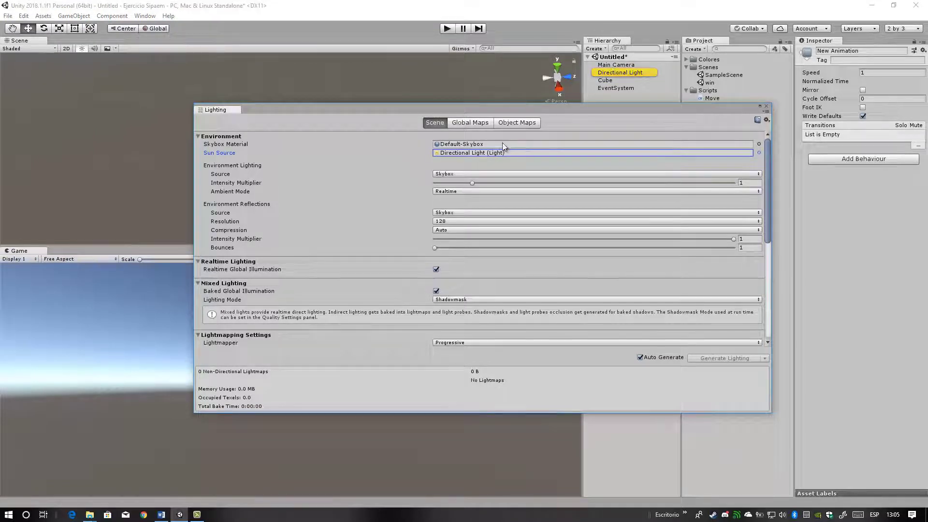
key("Delete")
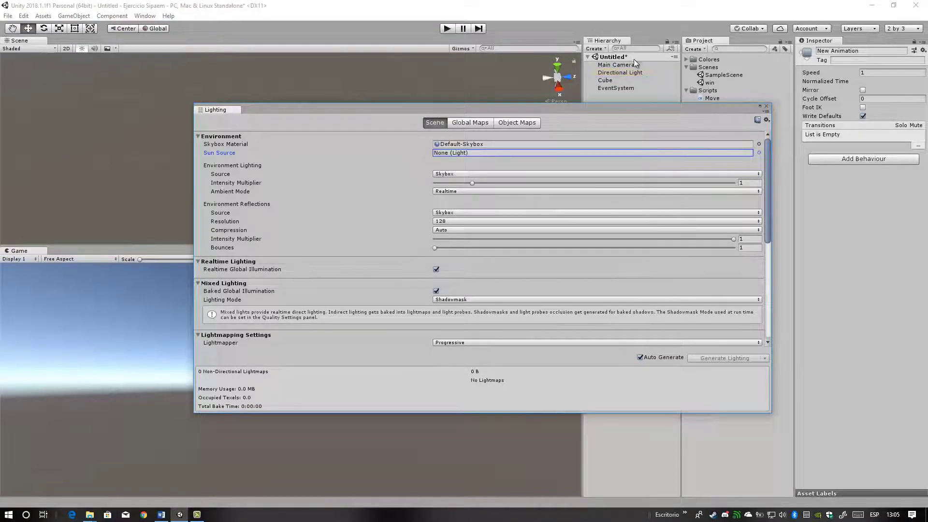
left_click_drag(621, 73, 472, 154)
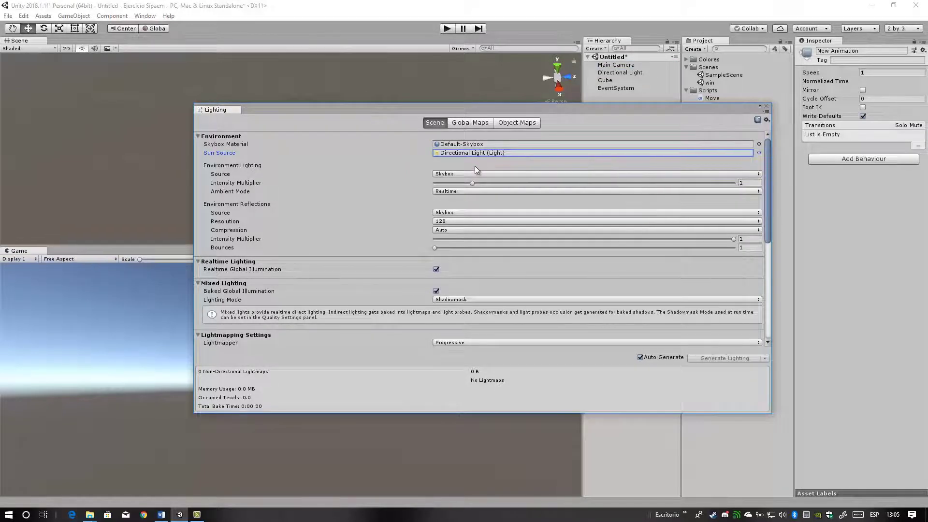
Review the remaining lighting settings down to Lightmapping Settings, and close the Lighting window
scroll(465, 228, "down", 5)
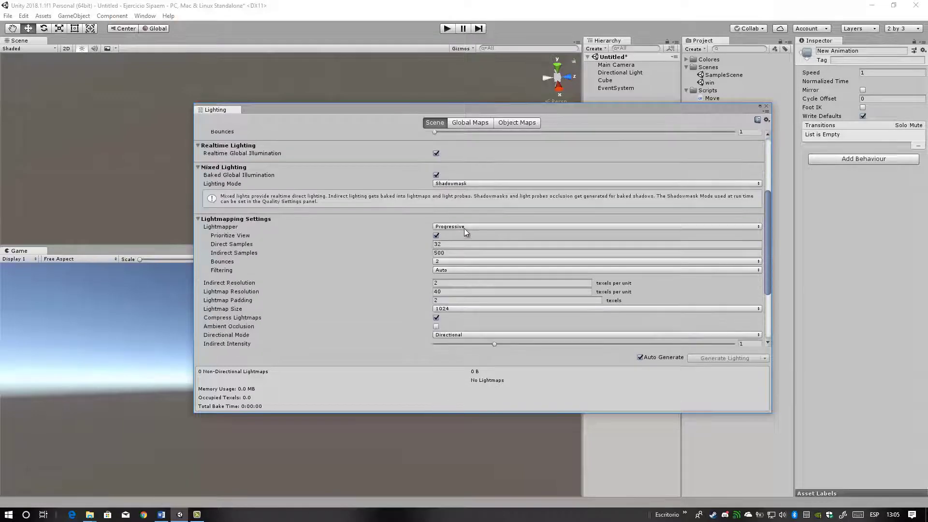
scroll(547, 254, "up", 6)
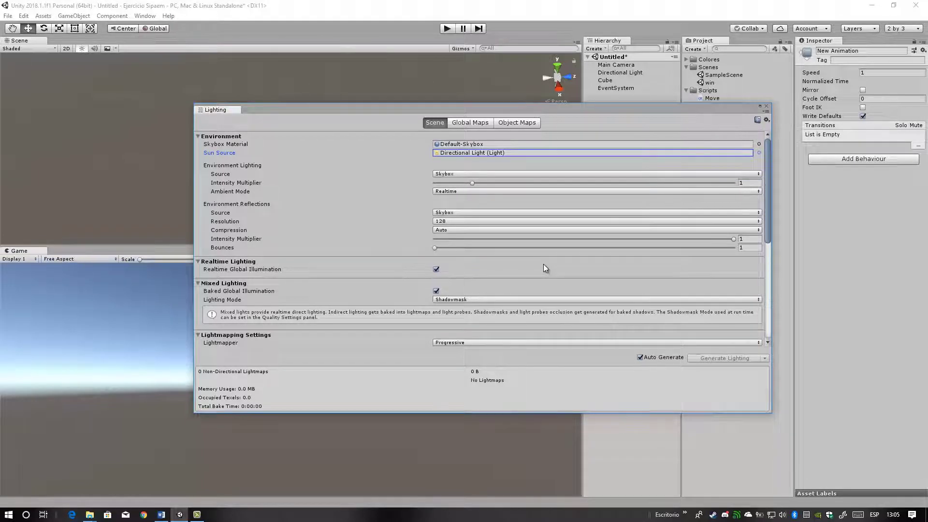
left_click(766, 106)
left_click(155, 19)
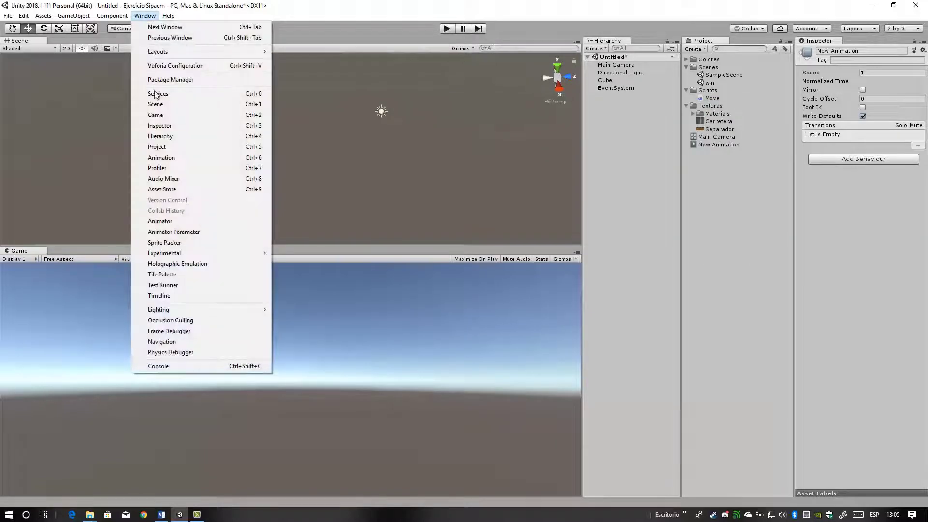
Open the Light Explorer and review its Lights, Reflection Probes, Light Probes and Static Emissives listings
mouse_move(192, 310)
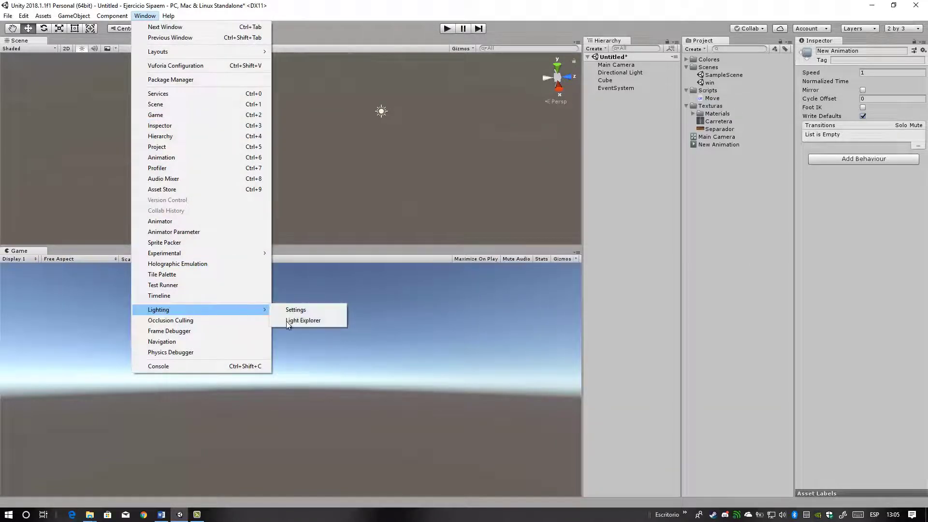
left_click(334, 321)
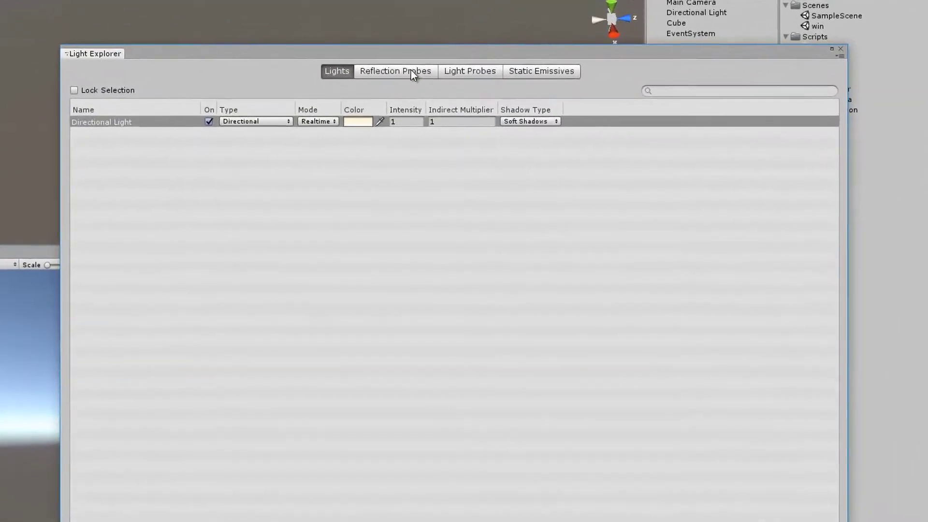
left_click(397, 71)
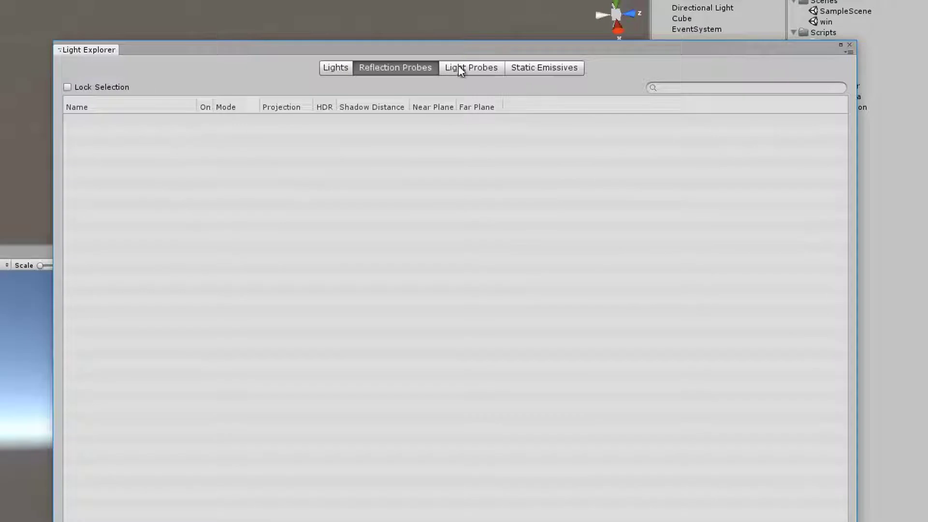
left_click(459, 67)
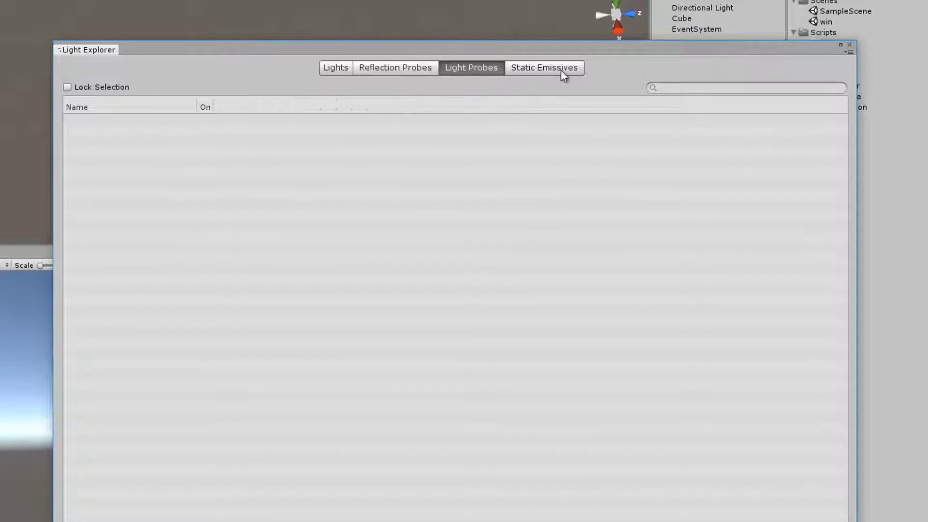
left_click(560, 70)
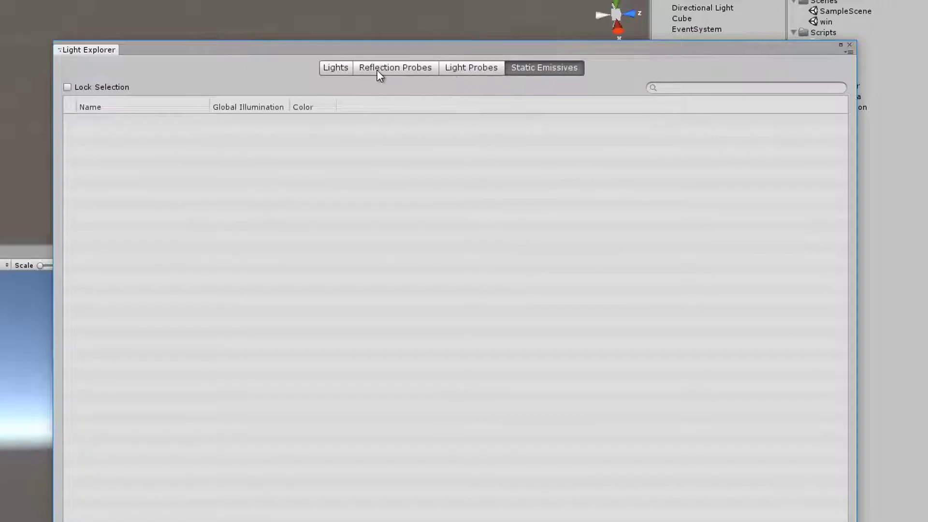
left_click(393, 67)
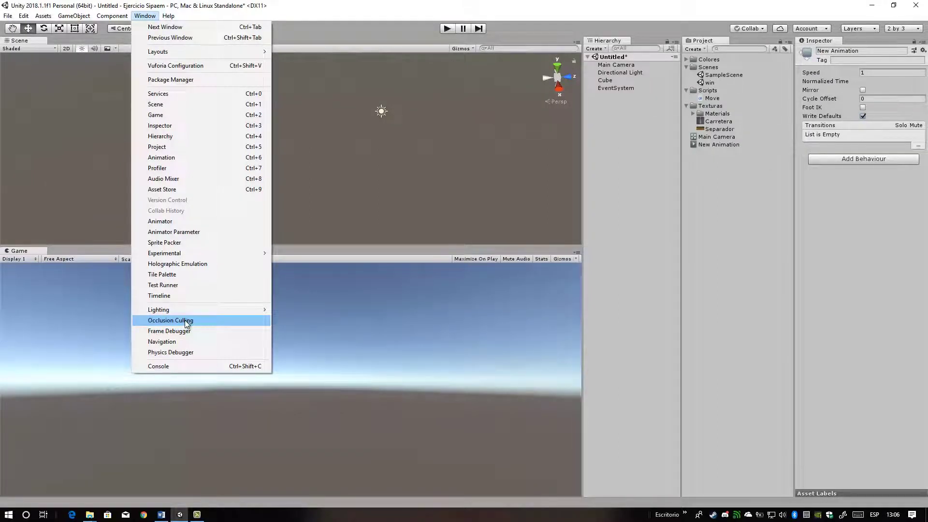
Open the Occlusion Culling window and widen the Hierarchy, Project and Occlusion areas by narrowing the Scene and Game views
left_click(185, 320)
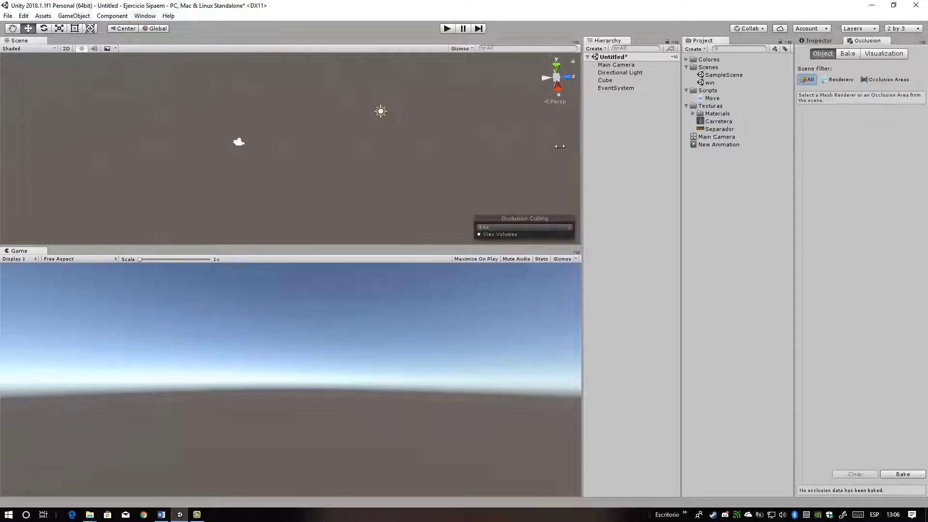
left_click_drag(583, 146, 420, 146)
left_click_drag(682, 162, 559, 162)
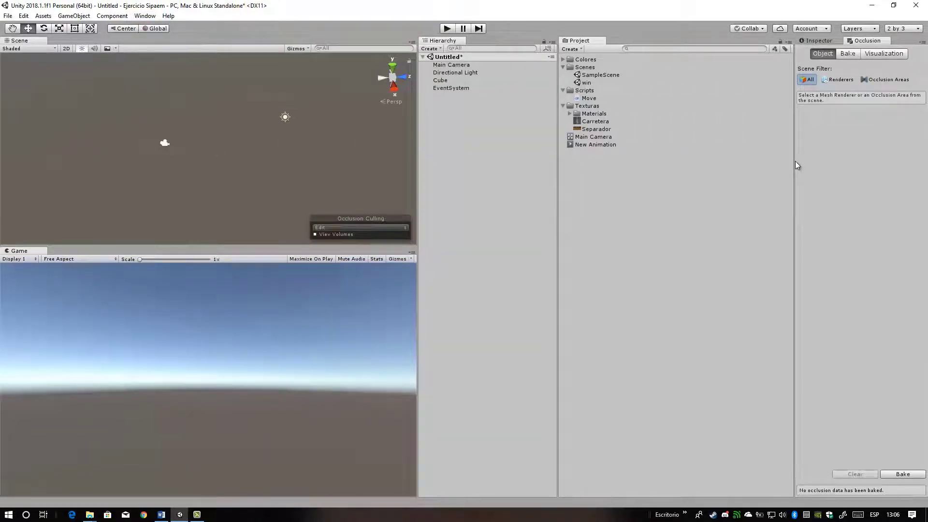
left_click_drag(793, 161, 675, 163)
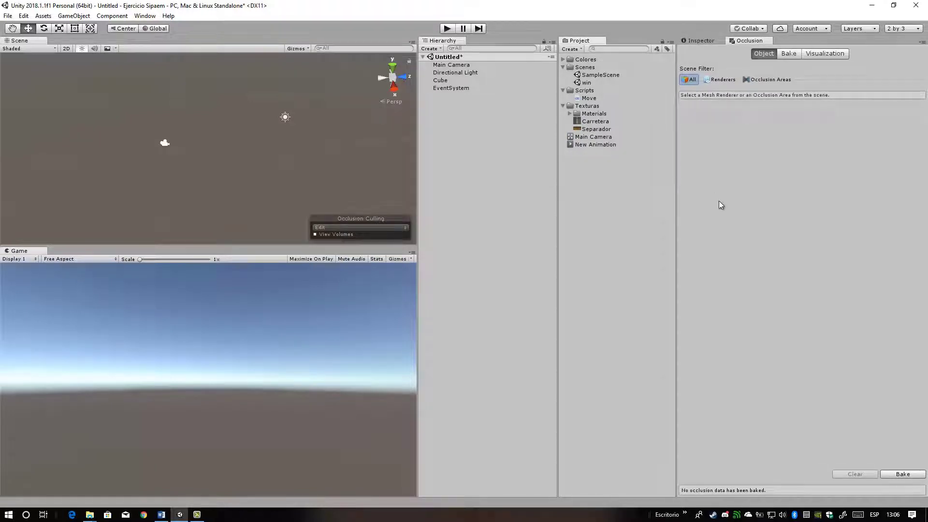
Filter the occlusion objects to Renderers, select the Cube, and frame it in the Scene view to examine its occlusion options
left_click(718, 79)
left_click(452, 66)
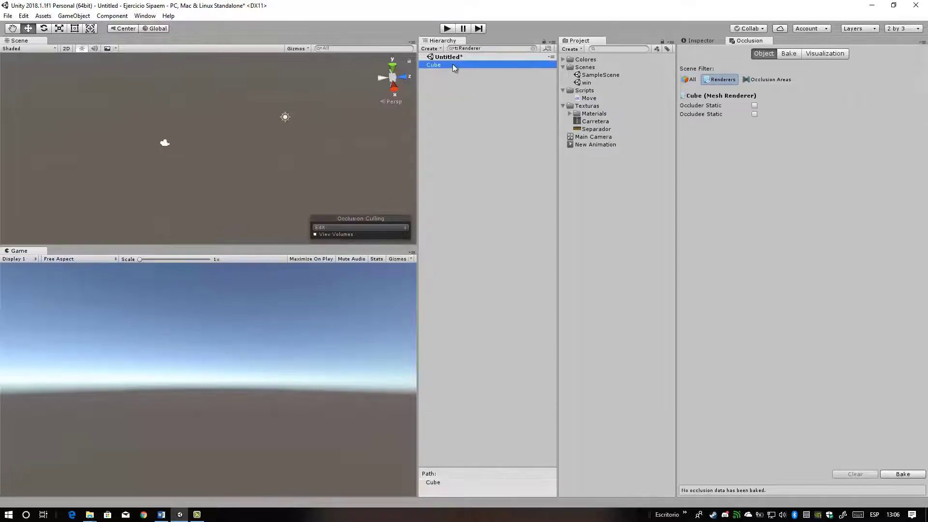
key("f")
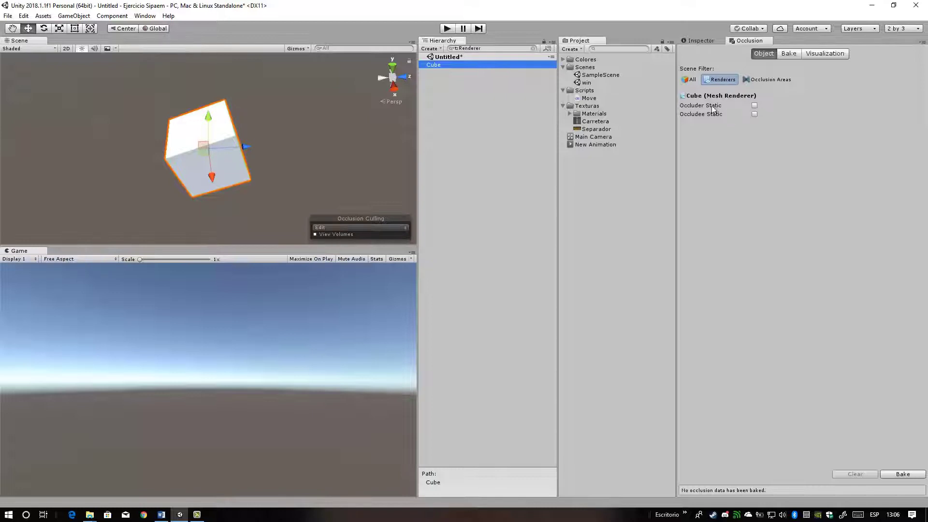
left_click_drag(232, 121, 371, 174, "alt")
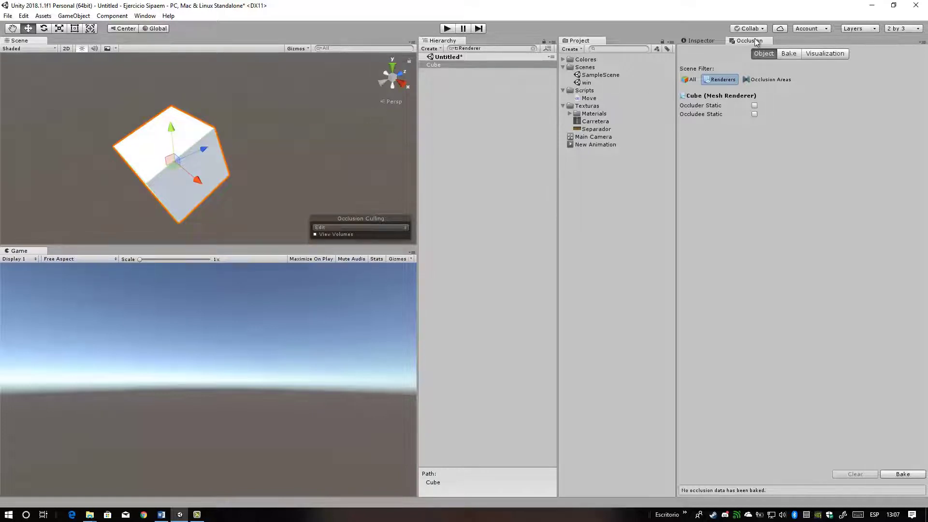
Open the Navigation window, frame the Cube in the Scene view, and mark it as Navigation Static
left_click(144, 15)
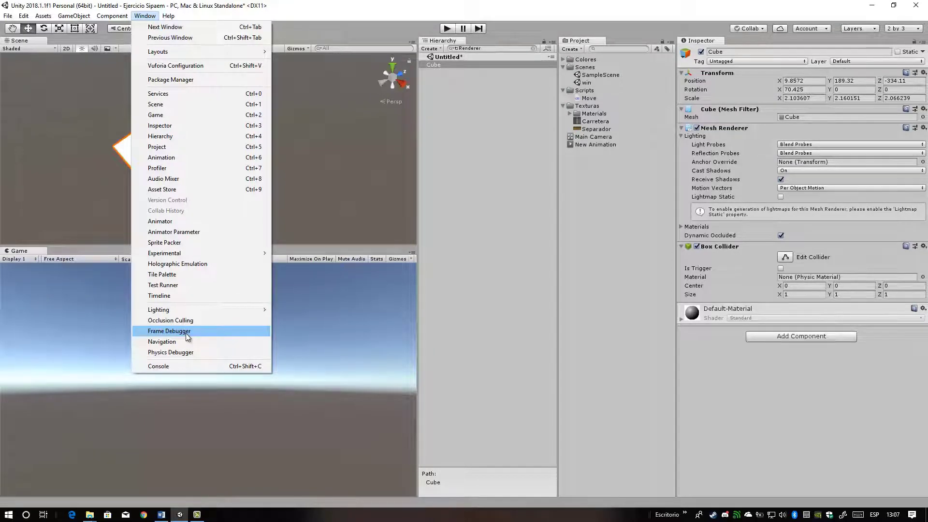
left_click(186, 342)
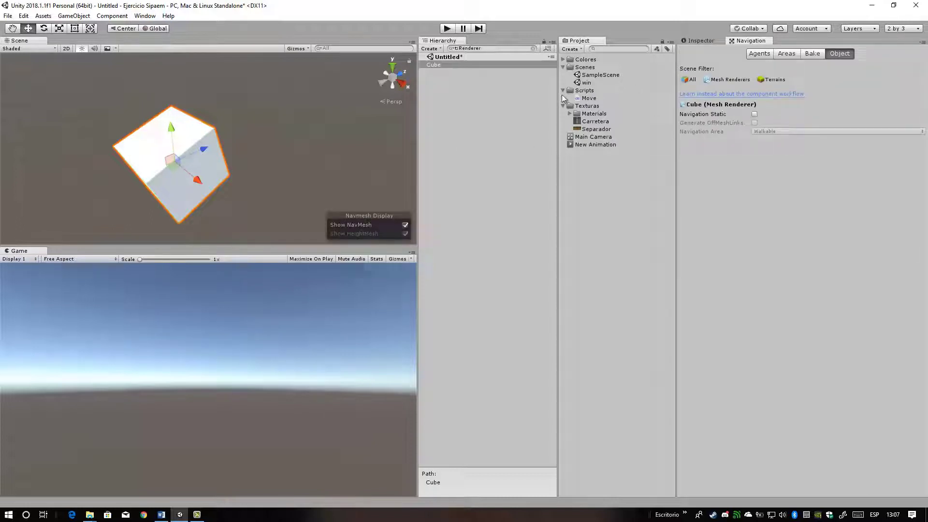
double_click(497, 65)
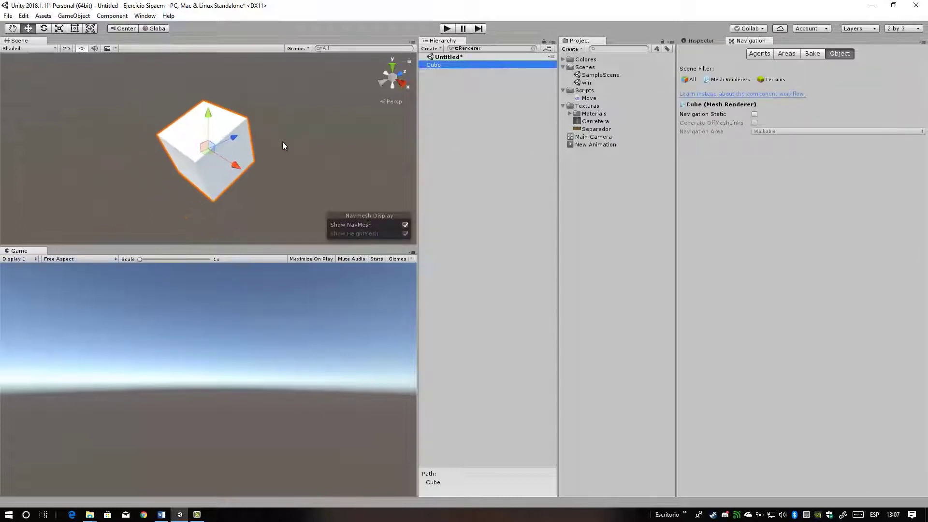
right_click_drag(291, 145, 271, 150)
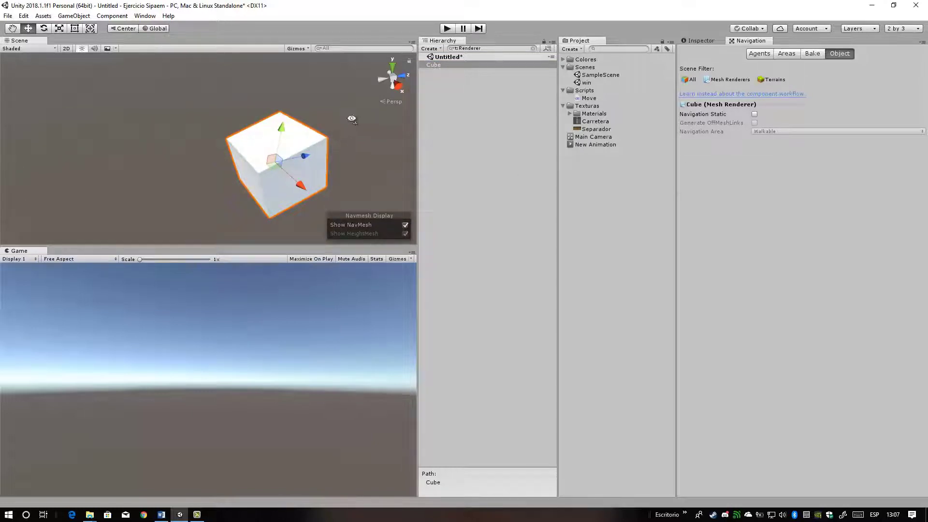
right_click_drag(352, 119, 297, 142)
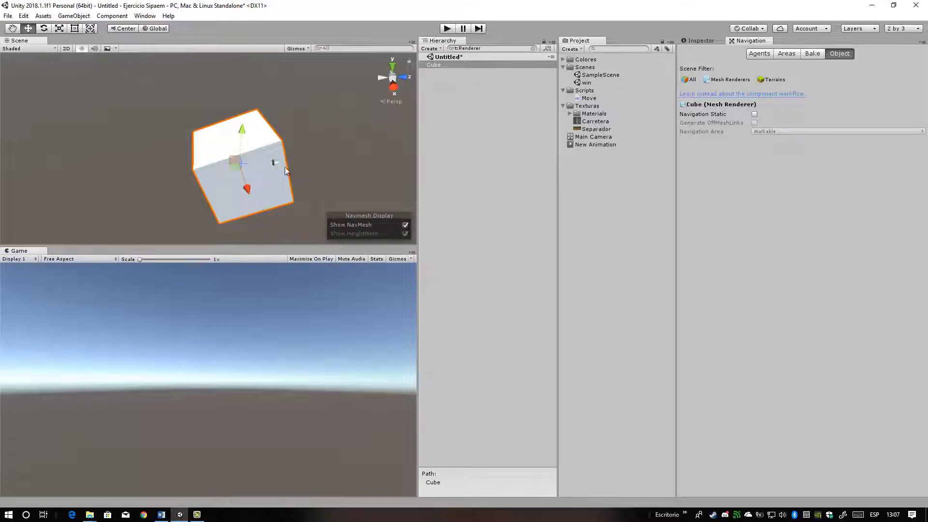
right_click_drag(243, 131, 236, 152)
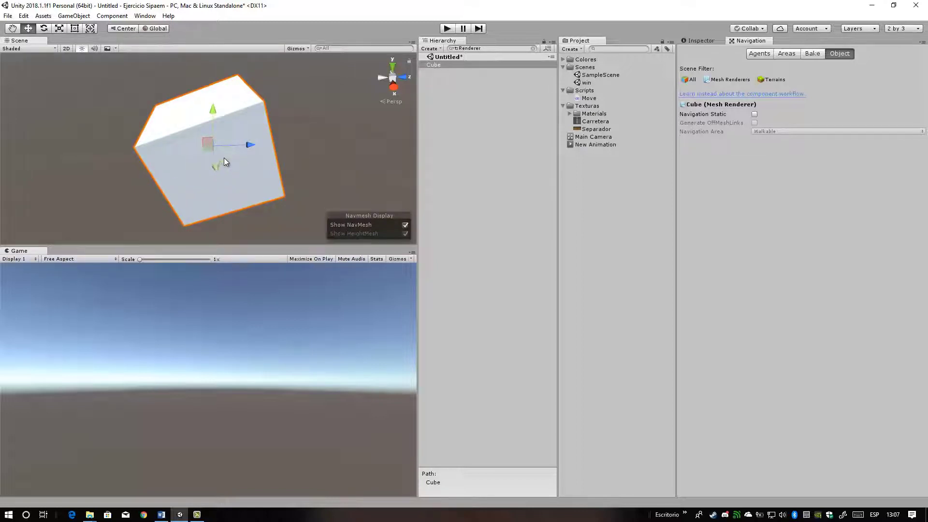
right_click_drag(264, 181, 251, 103)
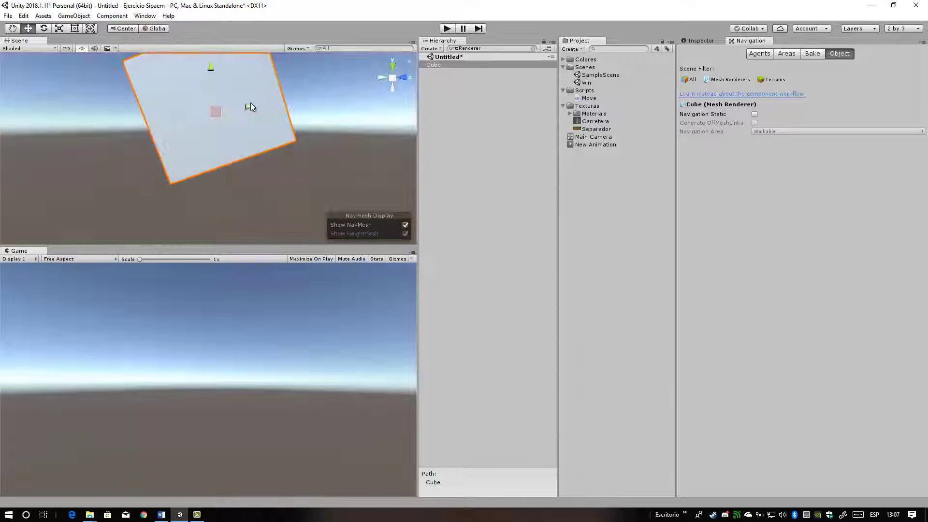
left_click(754, 115)
scroll(153, 128, "down", 2)
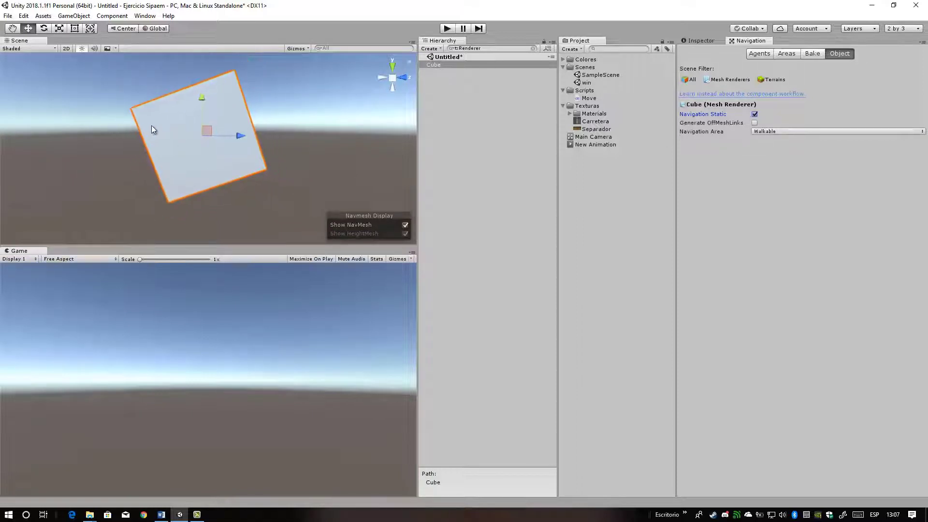
Bake the navigation mesh with the existing agent settings, saving the scene as ejemplo in the Assets folder
left_click(812, 53)
left_click(902, 223)
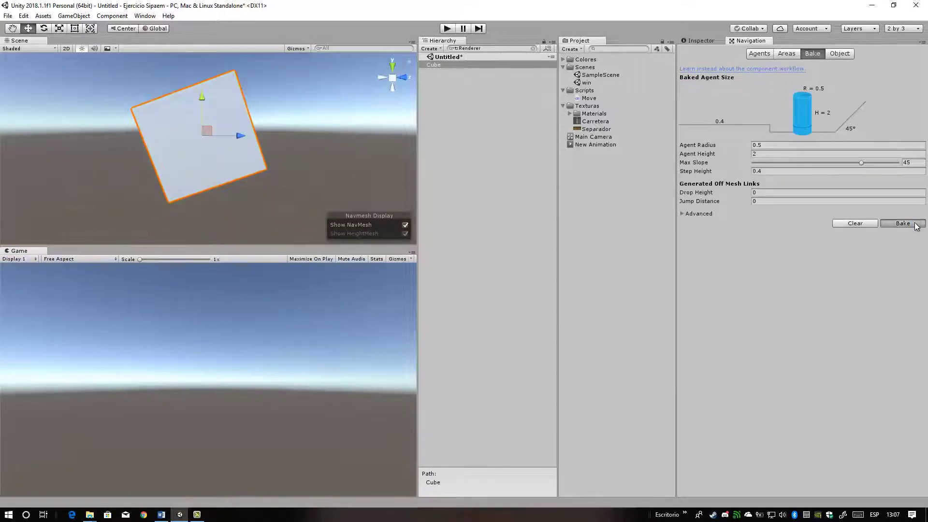
left_click(487, 278)
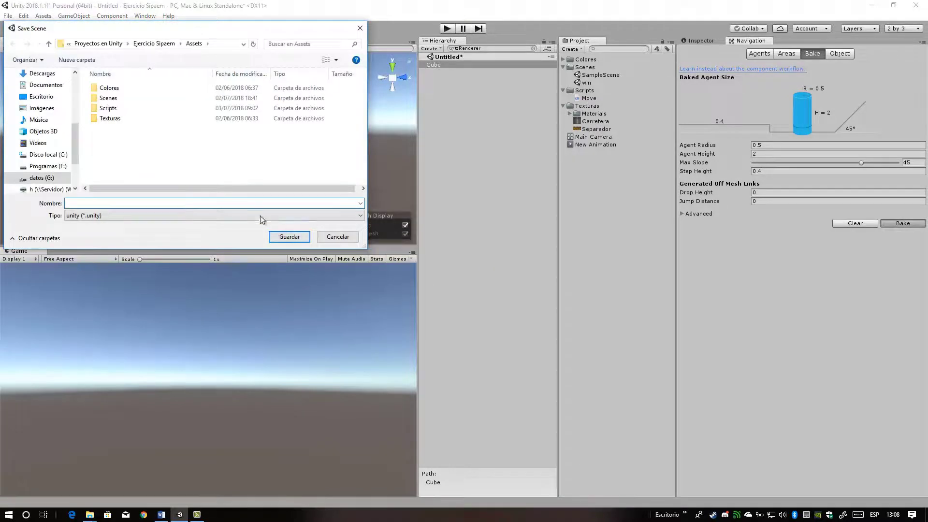
type("ejemplo")
left_click(283, 237)
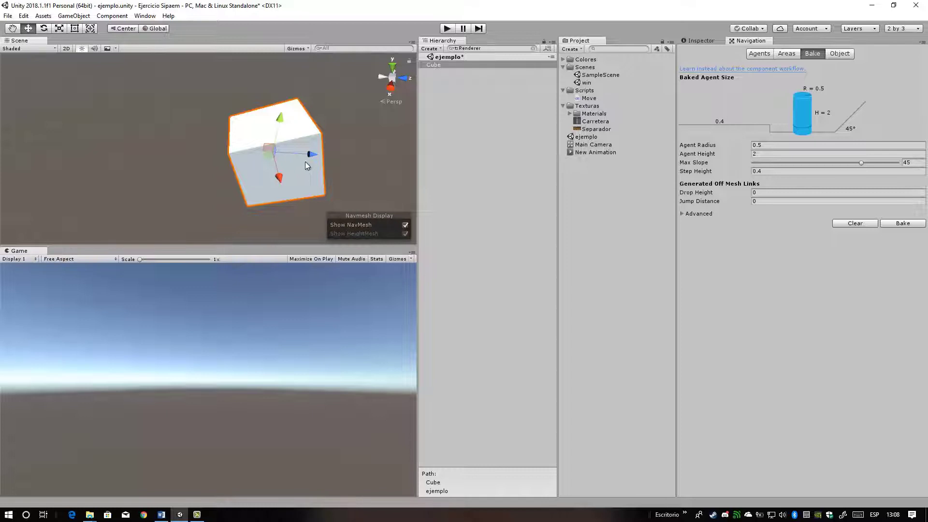
Add a Nav Mesh Agent component to the Cube and examine the agent's cylinder around it in the Scene view
left_click(703, 39)
left_click(781, 337)
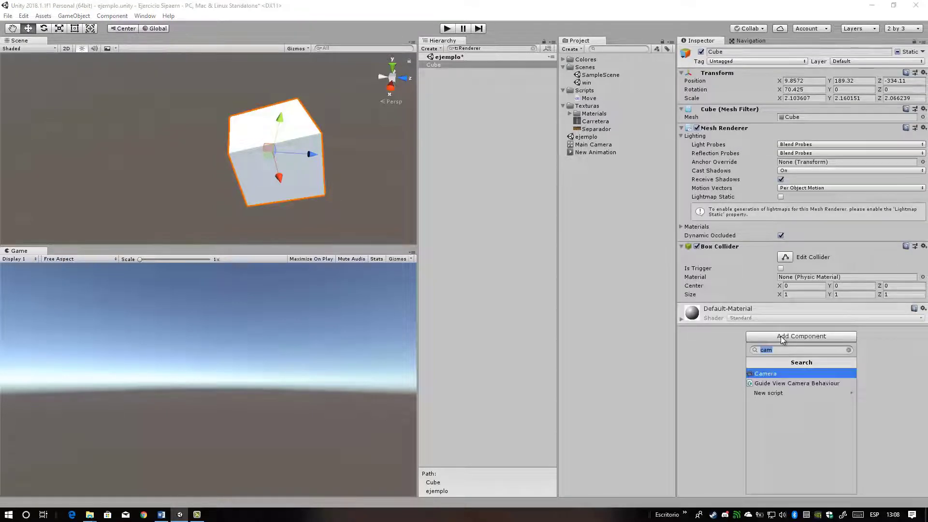
type("navig")
key("BackSpace")
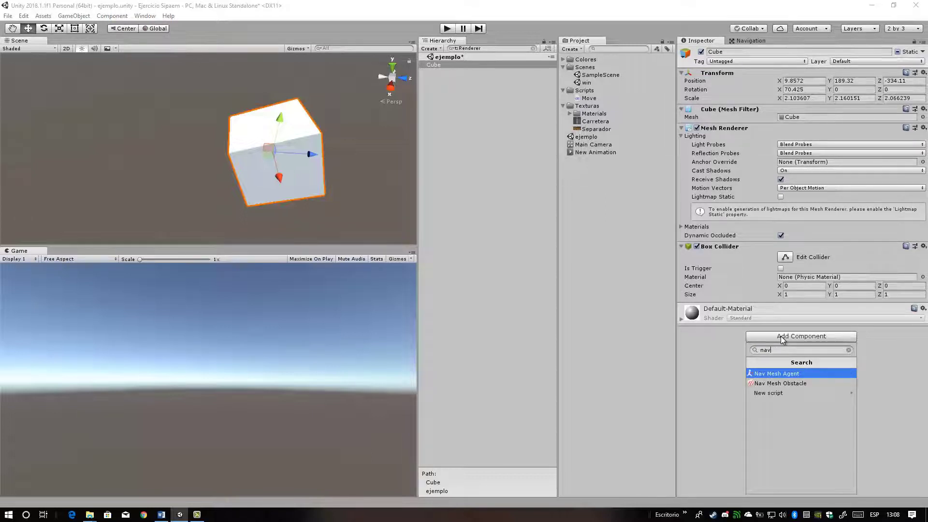
key("Return")
scroll(242, 164, "down", 2)
mouse_move(239, 167)
middle_mouse_down()
mouse_move(228, 182)
mouse_move(231, 174)
middle_mouse_up()
left_click_drag(231, 174, 296, 126, "alt")
scroll(296, 126, "up", 2)
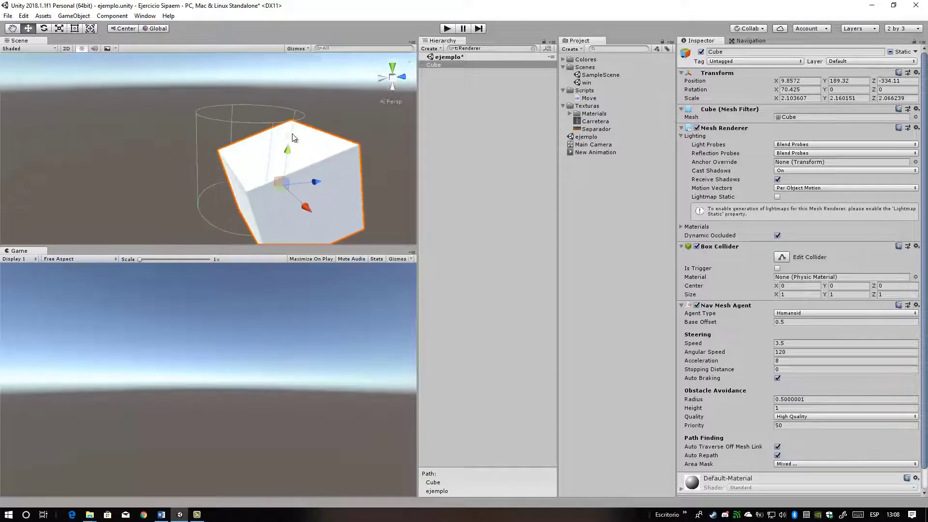
middle_click_drag(296, 126, 278, 136)
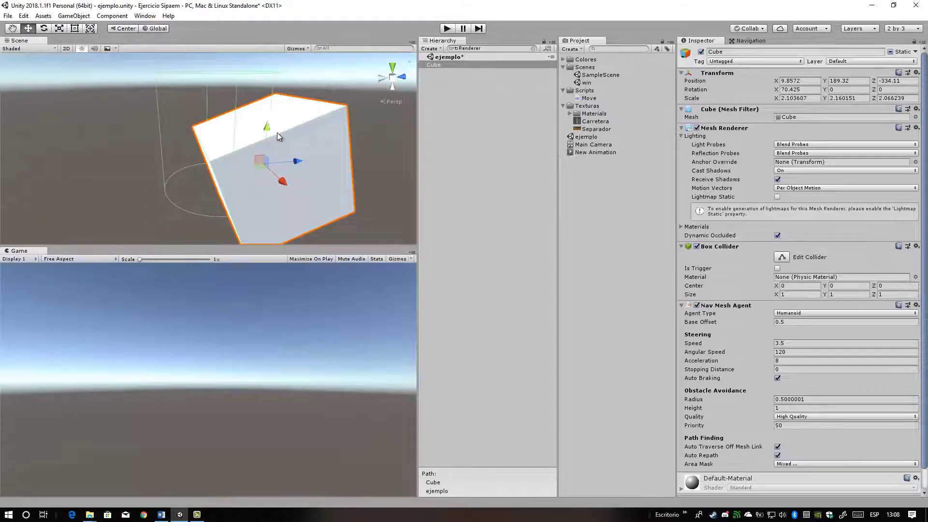
scroll(278, 132, "down", 2)
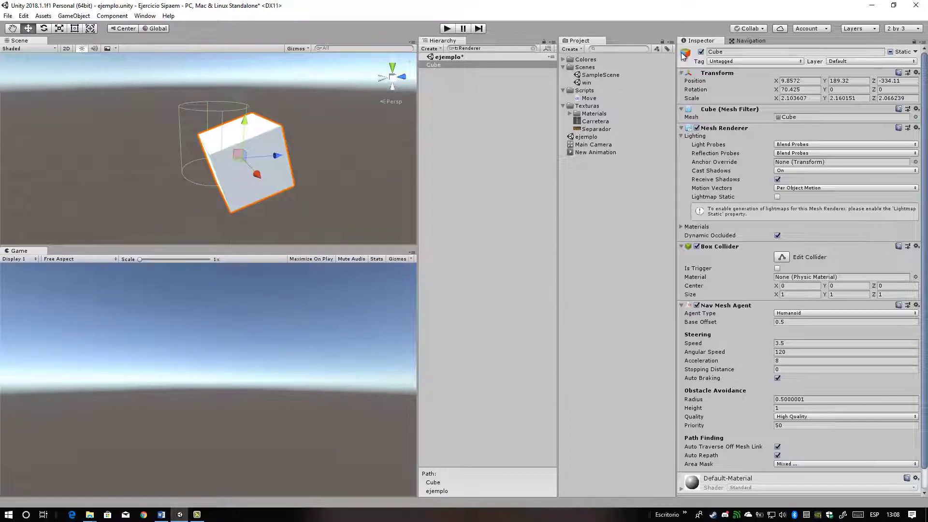
Remove the Nav Mesh Agent component from the Cube
left_click(745, 41)
left_click(692, 41)
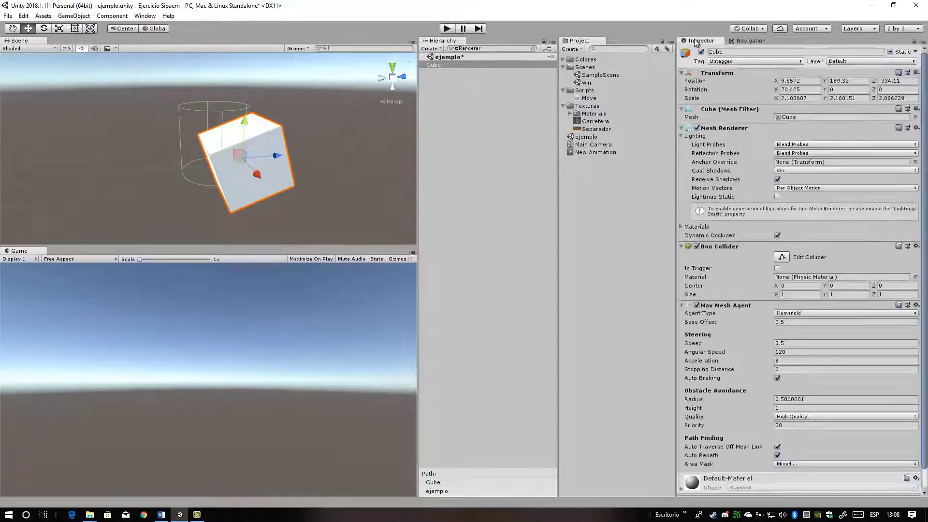
right_click(743, 307)
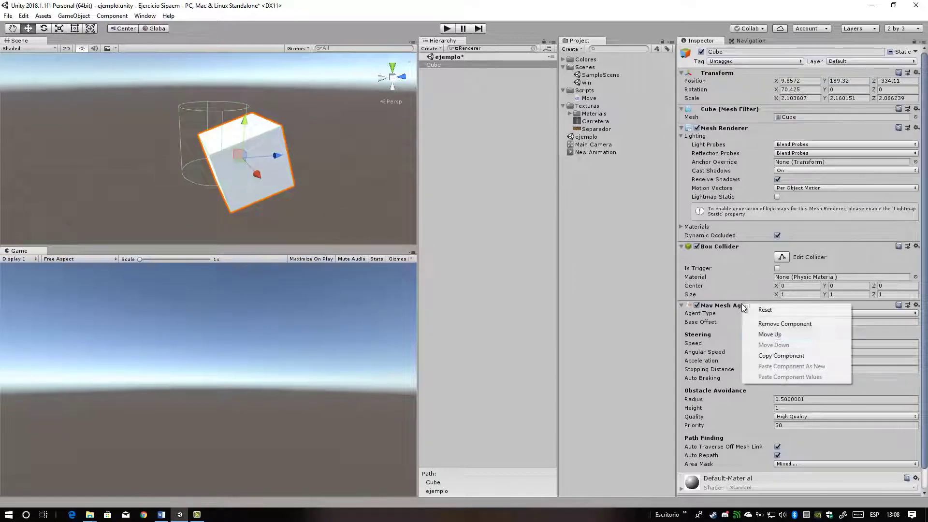
left_click(774, 329)
Open the Console window, reposition it over the editor to examine it, and close it
left_click(145, 16)
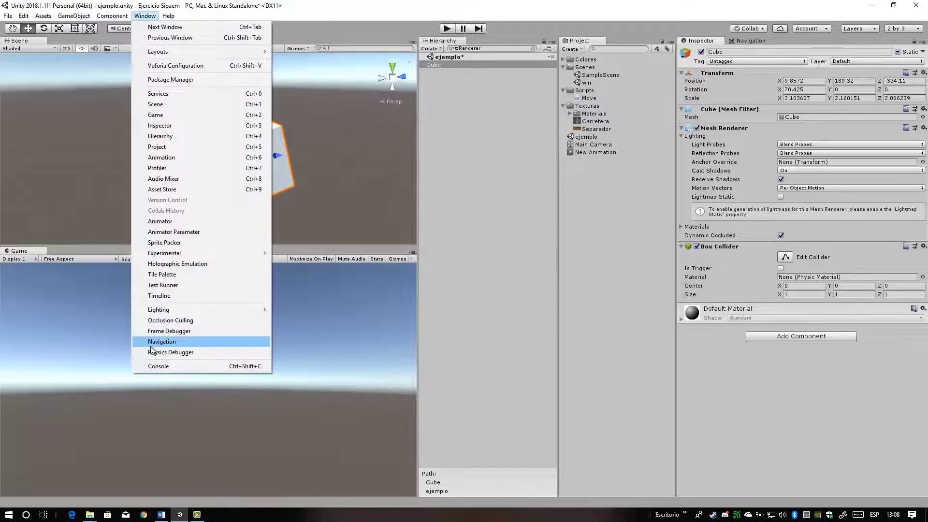
left_click(218, 366)
left_click_drag(440, 251, 477, 255)
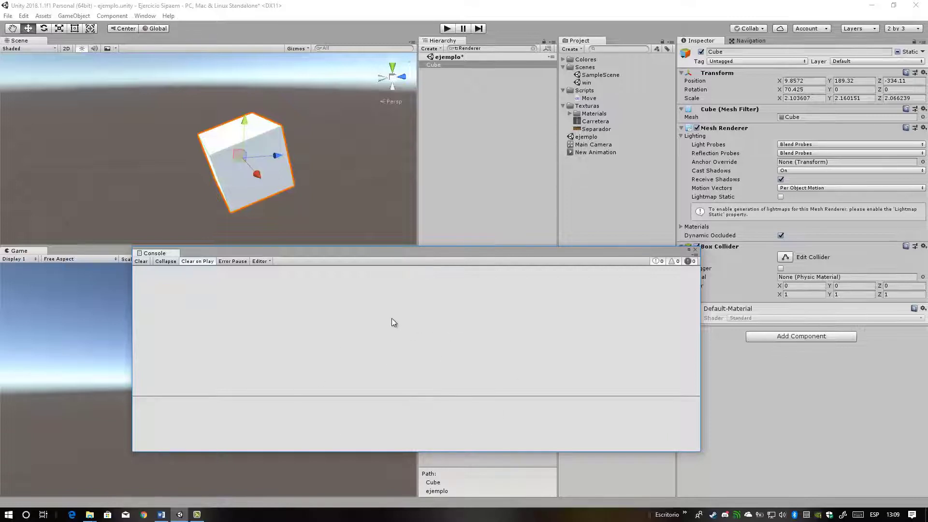
key("alt+F4")
Enlarge the Scene view, and compare the Cube's shading by turning scene lighting off and back on
left_click_drag(419, 225, 506, 224)
left_click_drag(257, 143, 331, 148, "alt")
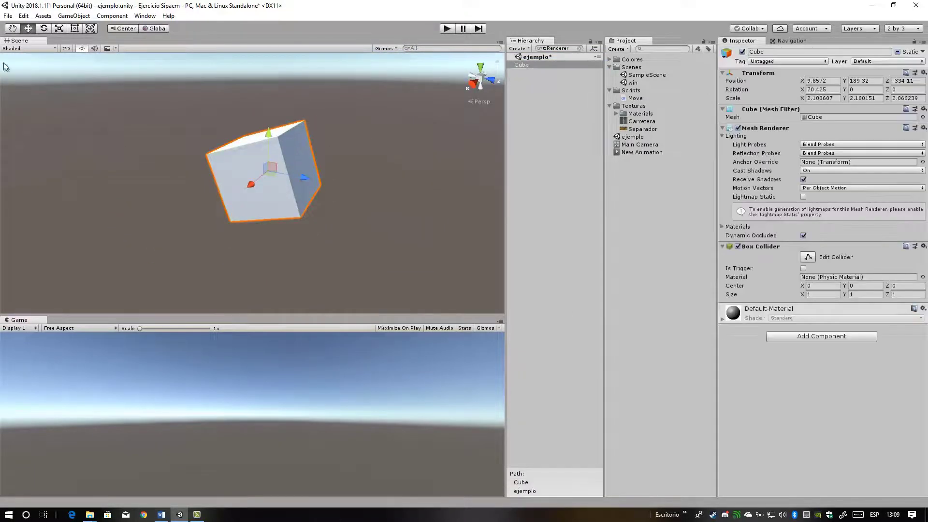
left_click(81, 48)
scroll(311, 111, "up", 1)
left_click_drag(312, 110, 307, 111, "alt")
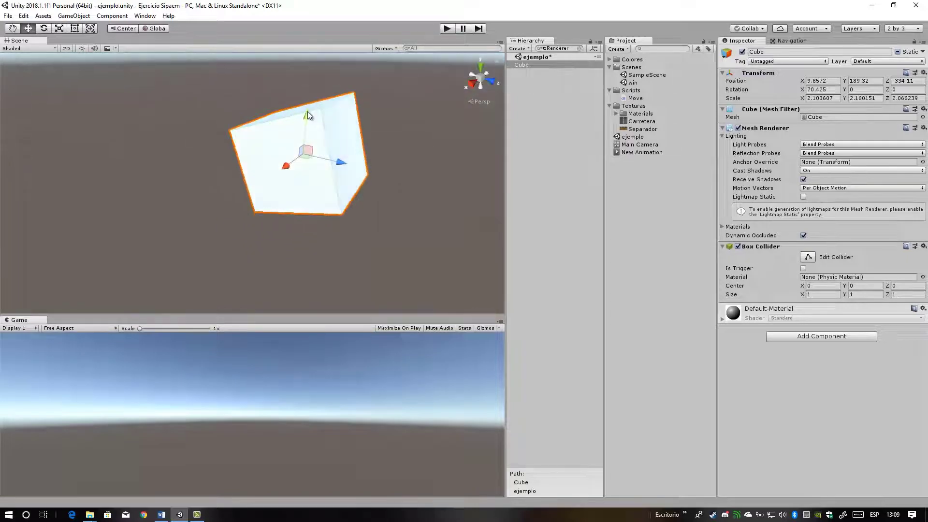
left_click(81, 48)
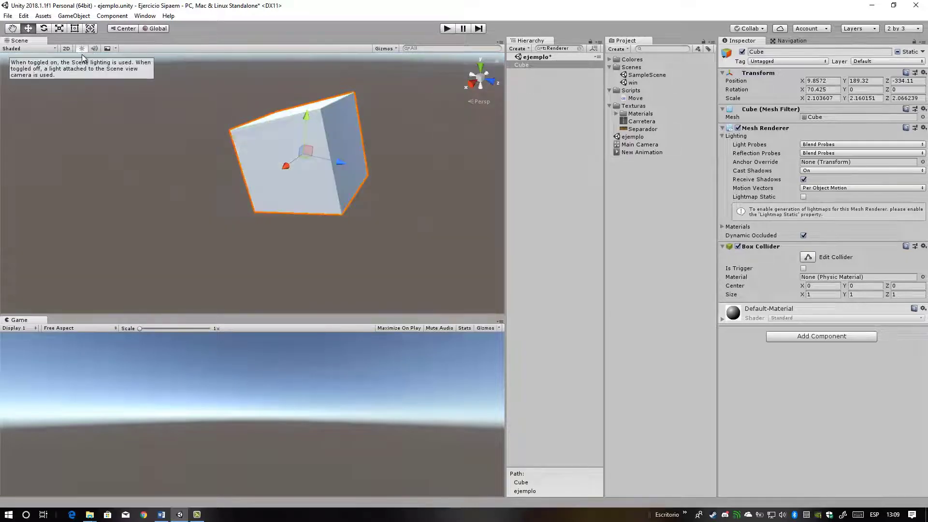
Deselect the Cube, turn scene lighting off and view its shading from other angles
left_click_drag(393, 166, 369, 169, "alt")
left_click(369, 169)
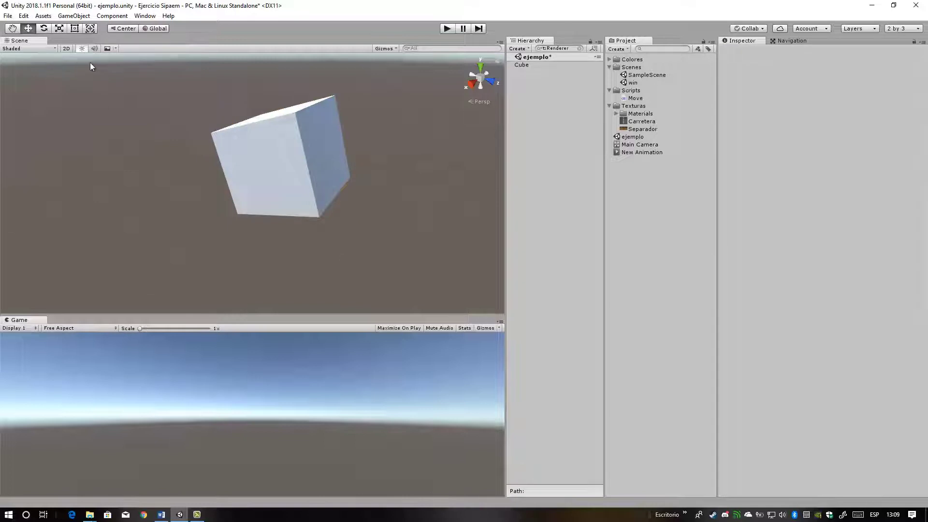
left_click(81, 48)
left_click_drag(121, 138, 96, 127, "alt")
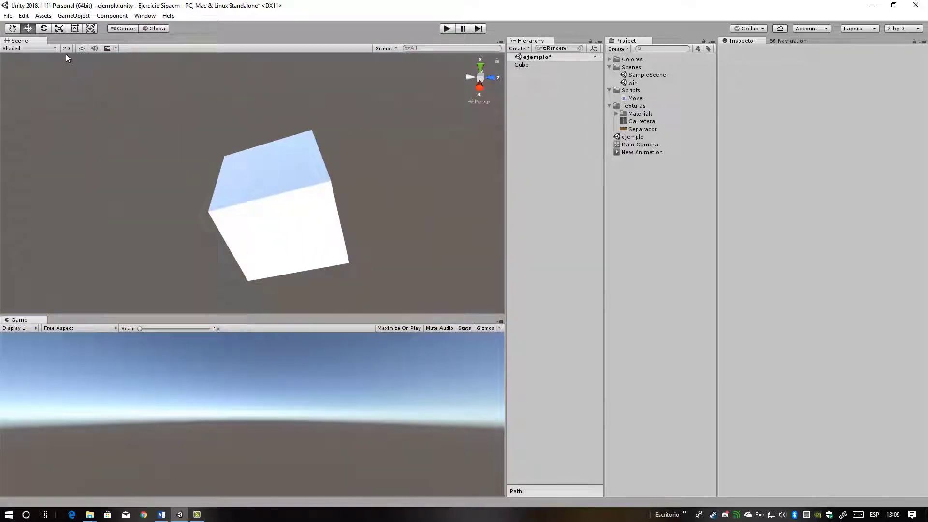
mouse_move(188, 139)
left_mouse_down("alt")
mouse_move(207, 185)
mouse_move(244, 162)
left_mouse_up("alt")
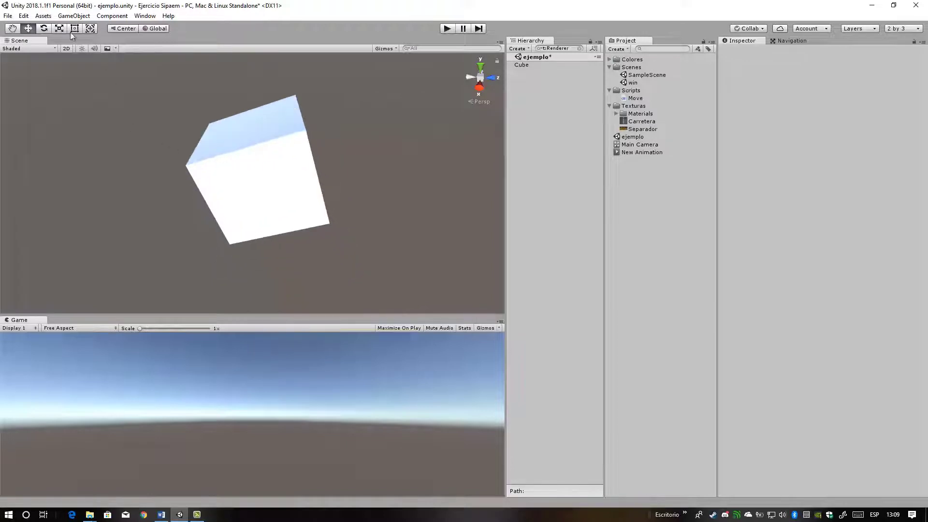
Switch the Scene view to 2D, pan and zoom around the Cube, and return to the 3D view
left_click(66, 49)
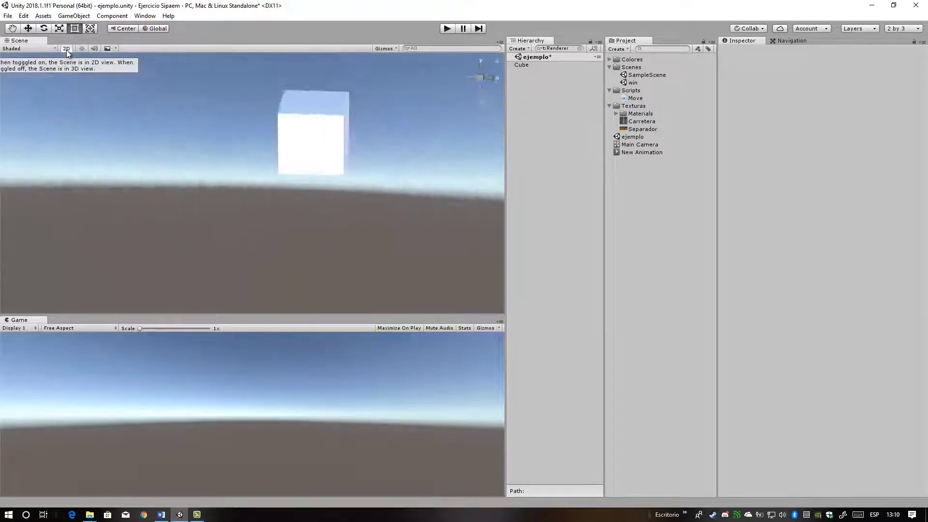
left_click_drag(327, 174, 276, 172)
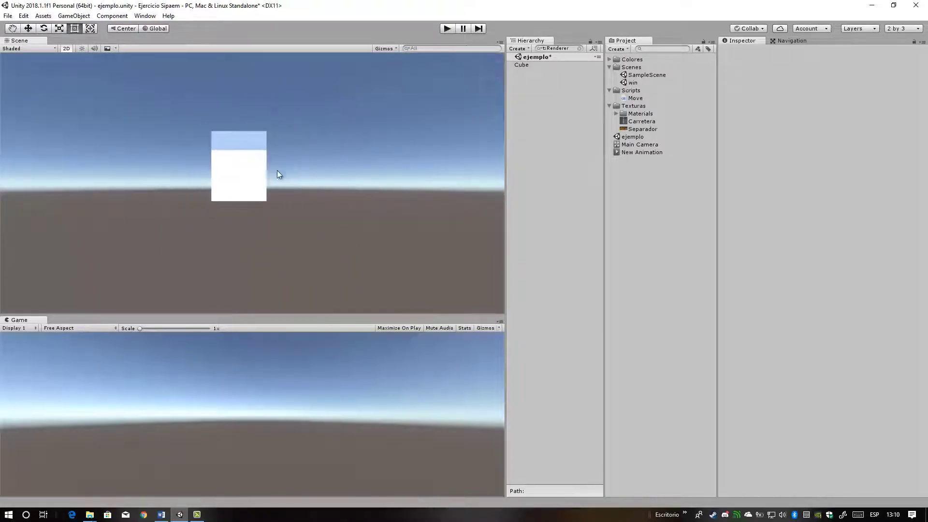
scroll(272, 141, "down", 2)
left_click_drag(271, 141, 376, 164)
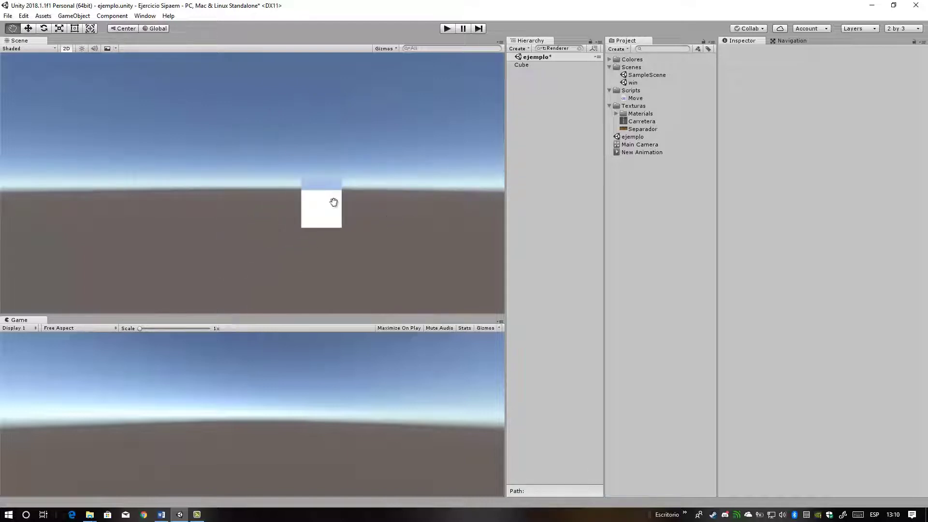
left_click_drag(334, 203, 243, 159)
scroll(297, 204, "up", 1)
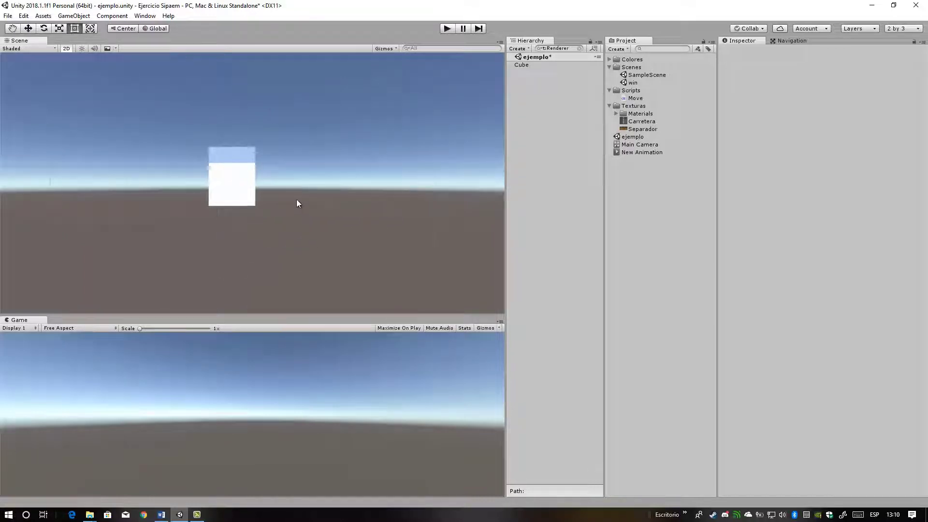
left_click(67, 49)
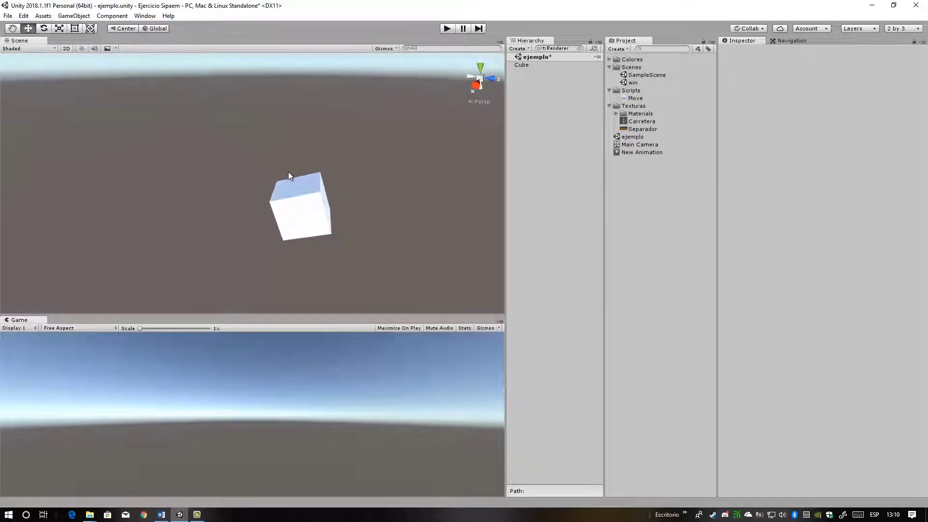
Move the Cube along the Z axis to about -333.95 and rotate it around X to about 85.82°
left_click(302, 203)
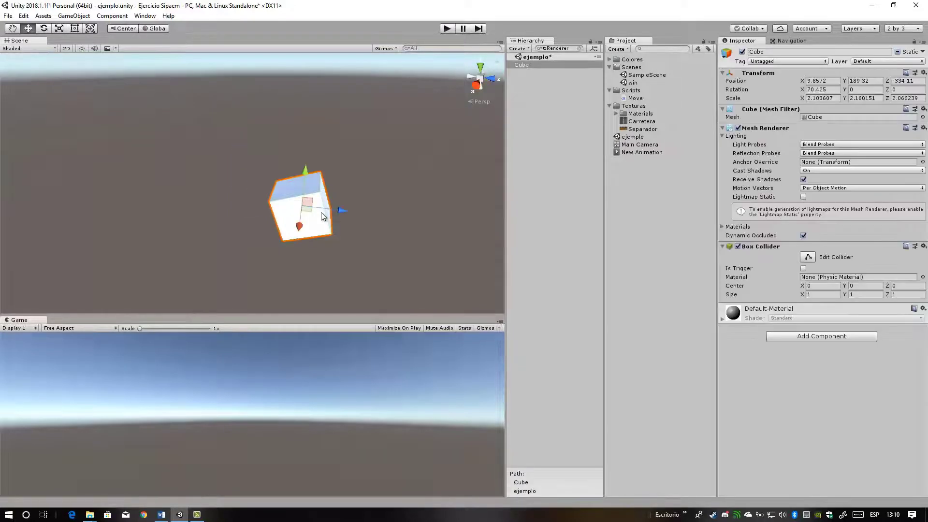
key("f")
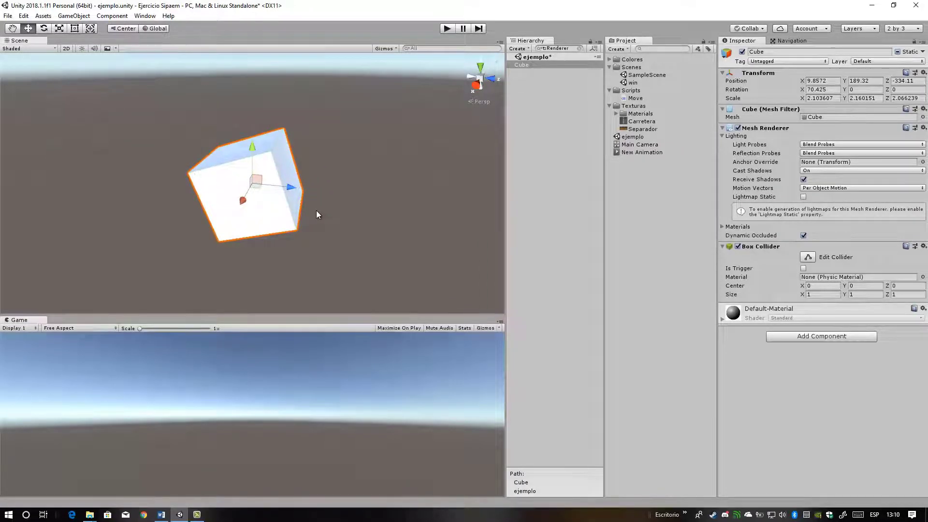
mouse_move(289, 187)
left_mouse_down()
mouse_move(321, 190)
mouse_move(296, 190)
left_mouse_up()
key("e")
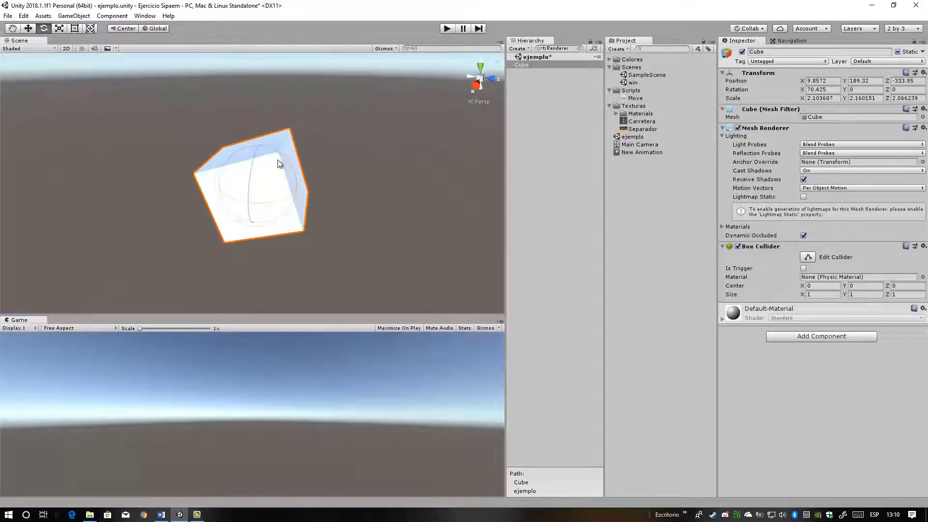
left_click_drag(278, 155, 291, 169)
Enlarge the Cube along Y and Z with the Scale tool and stretch it with the Rect tool to about Y 3.73, Z 3.08 scale
key("r")
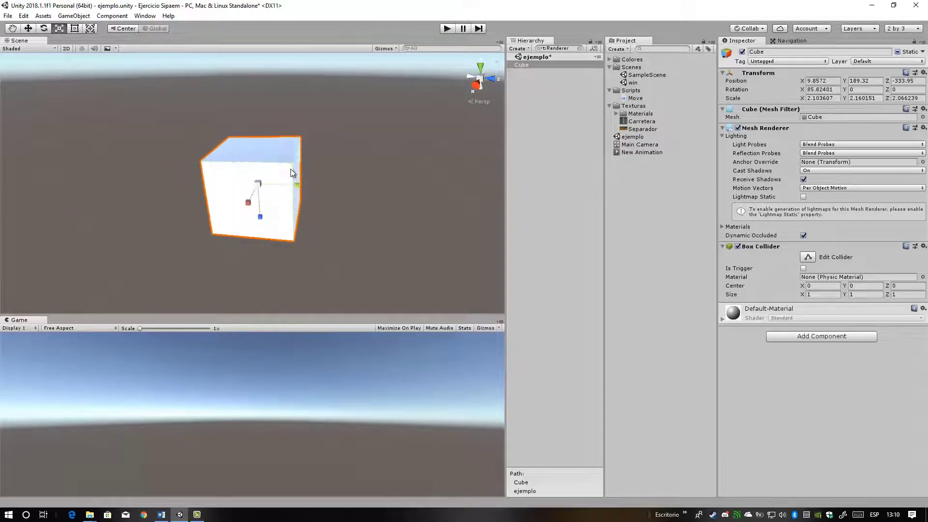
mouse_move(261, 217)
left_mouse_down()
mouse_move(269, 240)
mouse_move(266, 225)
left_mouse_up()
left_click_drag(297, 185, 303, 193)
key("t")
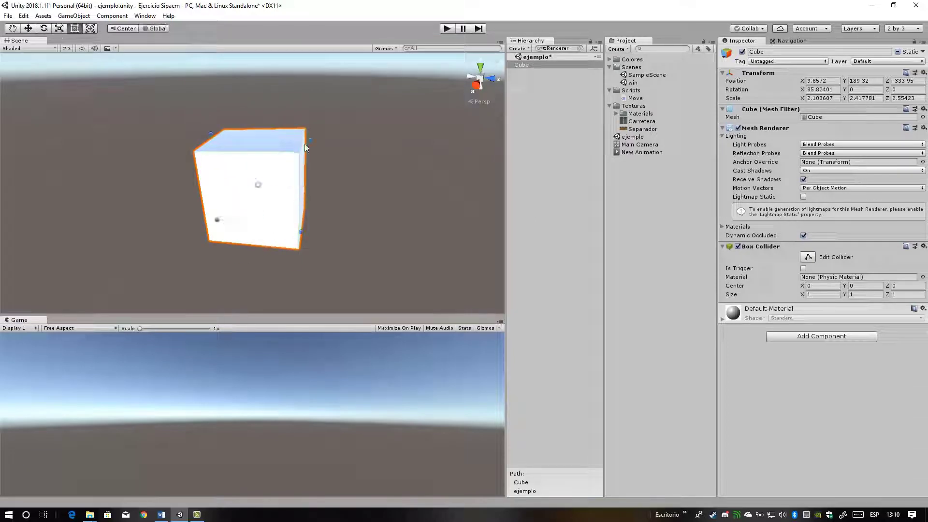
left_click_drag(309, 142, 367, 121)
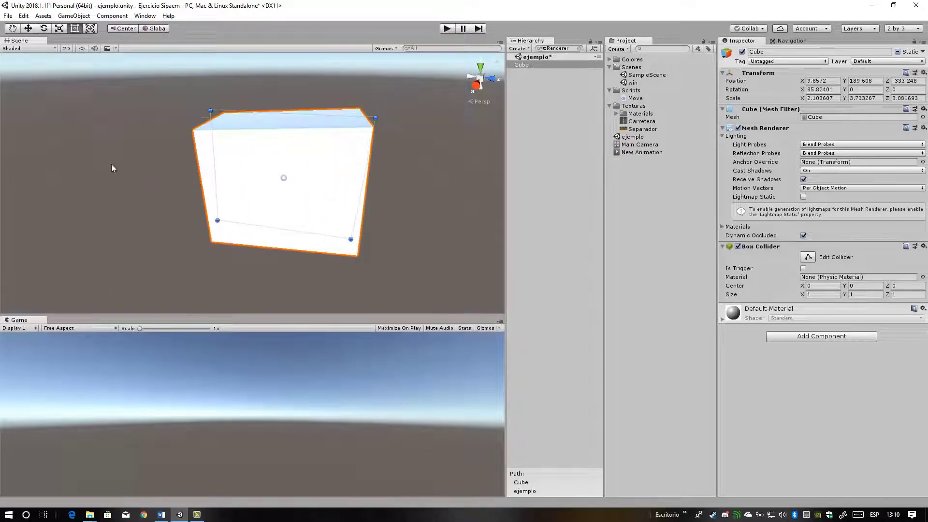
Move the stretched Cube back along the global Z axis to about -333.86 and inspect its axes from several sides
right_click_drag(111, 168, 155, 96)
key("w")
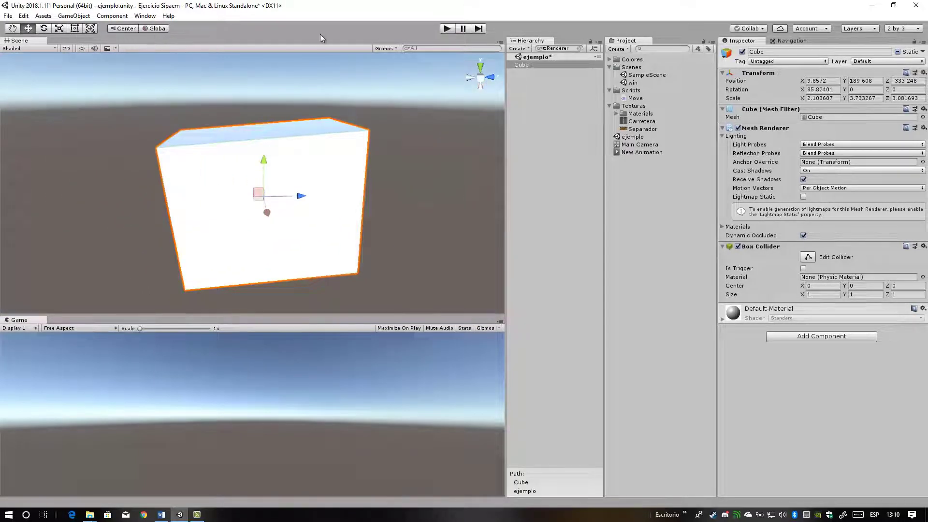
left_click_drag(301, 196, 265, 193)
right_click_drag(265, 193, 230, 97)
right_click_drag(269, 141, 213, 146)
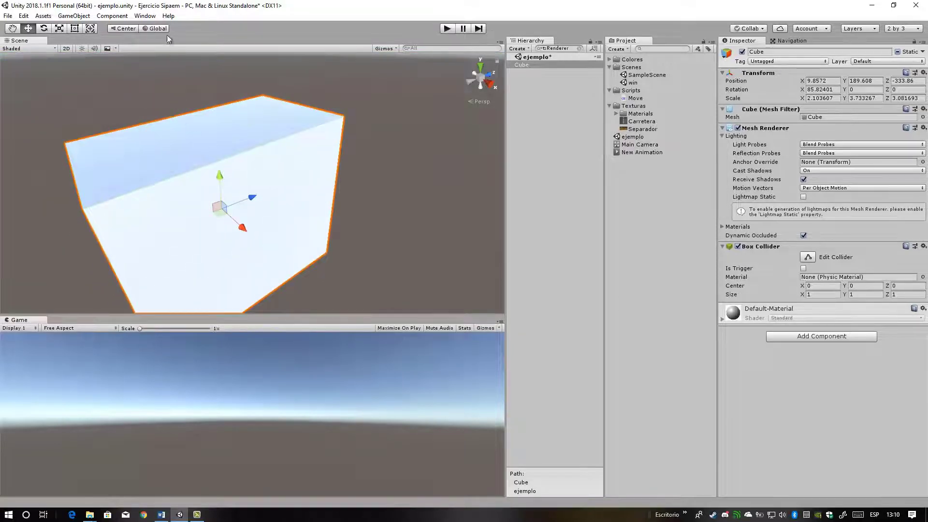
right_click_drag(308, 170, 335, 213)
Rotate the Cube around X to about 64.68° and move it along the global Z axis to about -334.71
key("r")
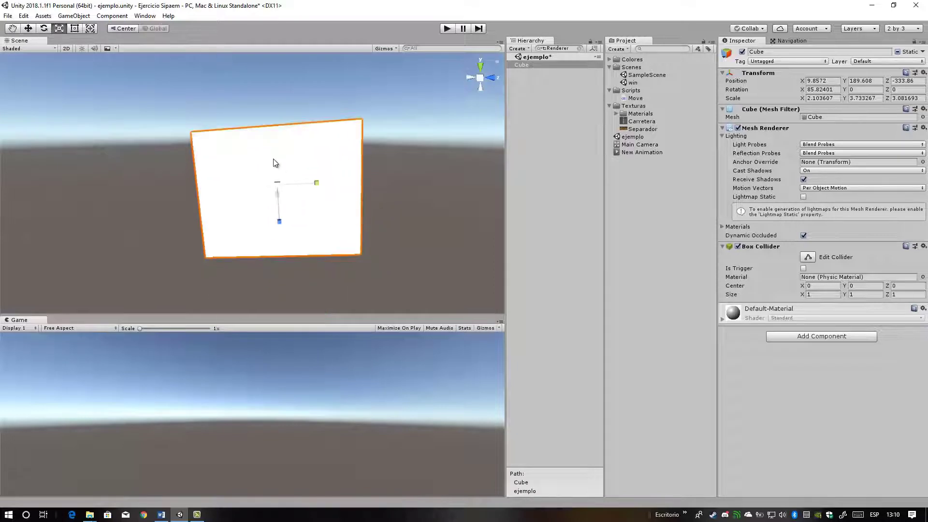
key("e")
left_click_drag(260, 156, 340, 154)
key("w")
left_click_drag(318, 185, 313, 197)
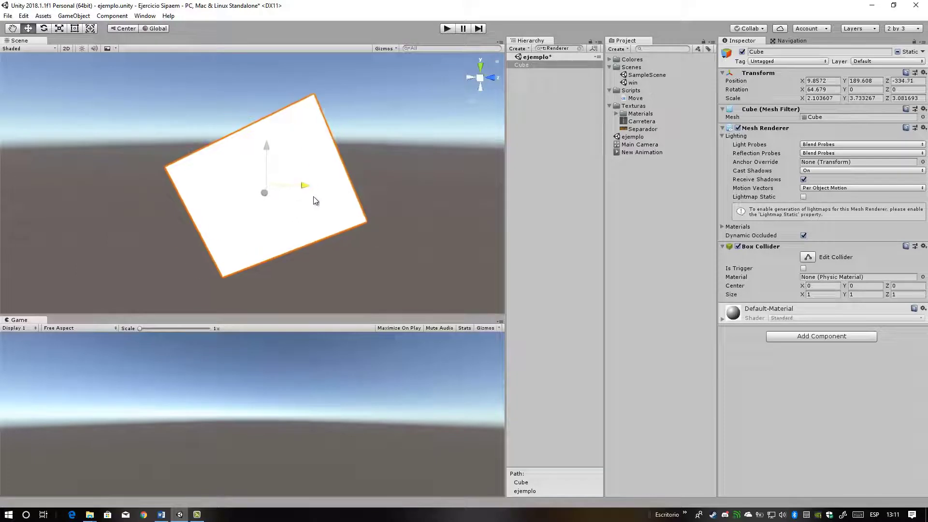
Move the Cube along its local axis to about Y 189.89, Z -333.35, and restore global handle orientation
left_click(160, 29)
left_click_drag(314, 169, 329, 137)
key("x")
left_click_drag(415, 113, 309, 175, "alt")
left_click_drag(377, 108, 170, 87, "alt")
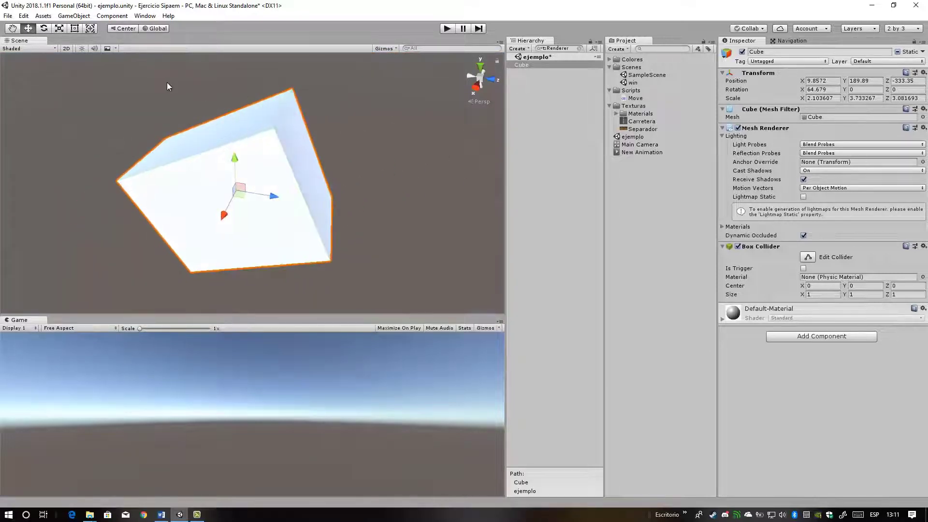
Display the Scene view in Wireframe mode and examine the deselected Cube's edges from another angle
left_click(35, 49)
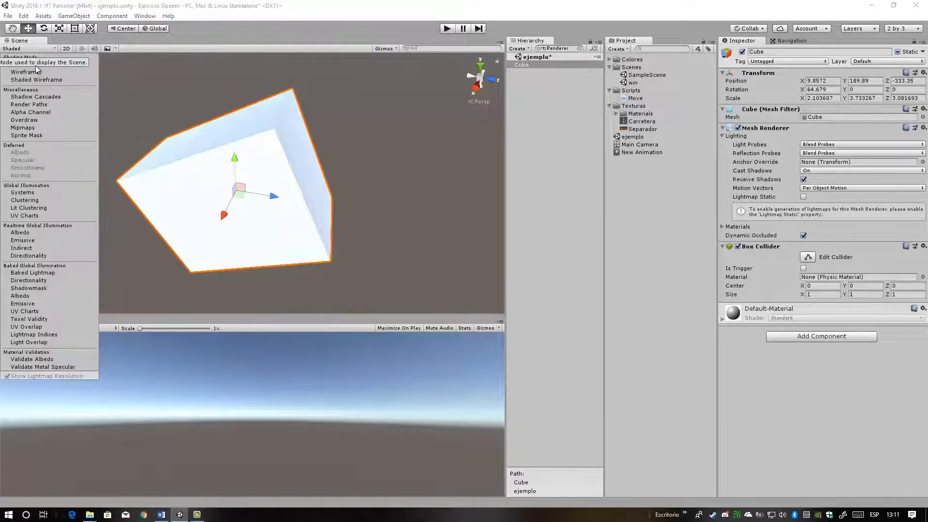
left_click(34, 72)
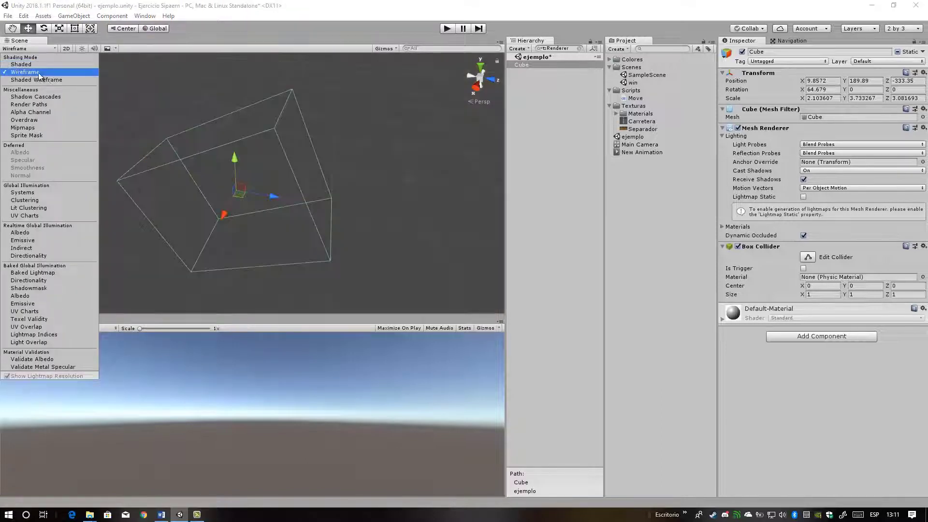
left_click(335, 161)
left_click_drag(172, 154, 290, 97, "alt")
Set the Scene view's draw mode to Shaded Wireframe and look over the Cube and the other available modes
left_click(46, 50)
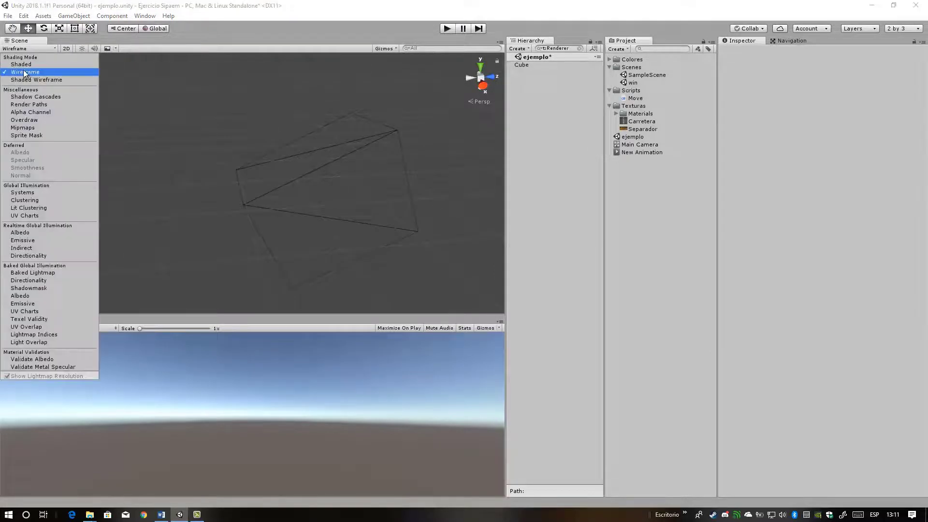
left_click(36, 80)
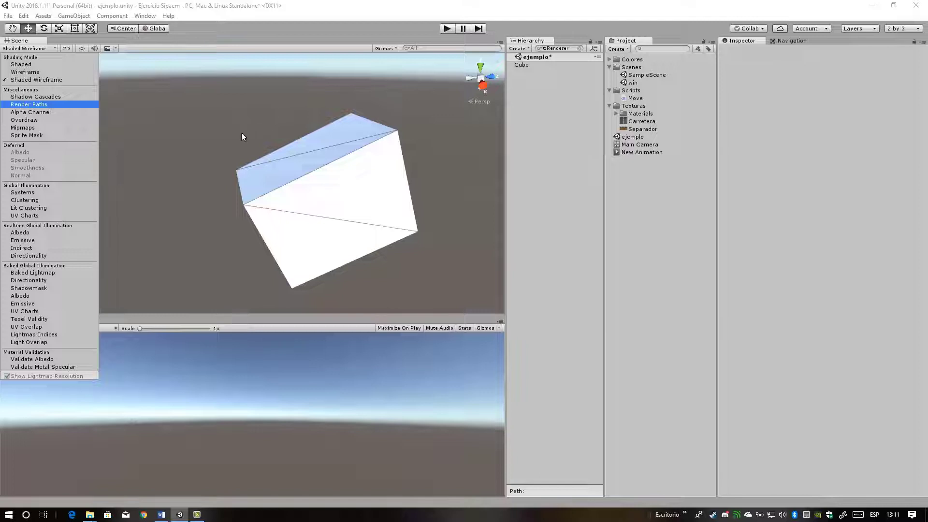
mouse_move(243, 137)
left_mouse_down("alt")
mouse_move(369, 138)
mouse_move(317, 172)
mouse_move(334, 152)
mouse_move(268, 178)
mouse_move(267, 170)
mouse_move(394, 201)
mouse_move(464, 203)
mouse_move(412, 219)
mouse_move(255, 124)
left_mouse_up("alt")
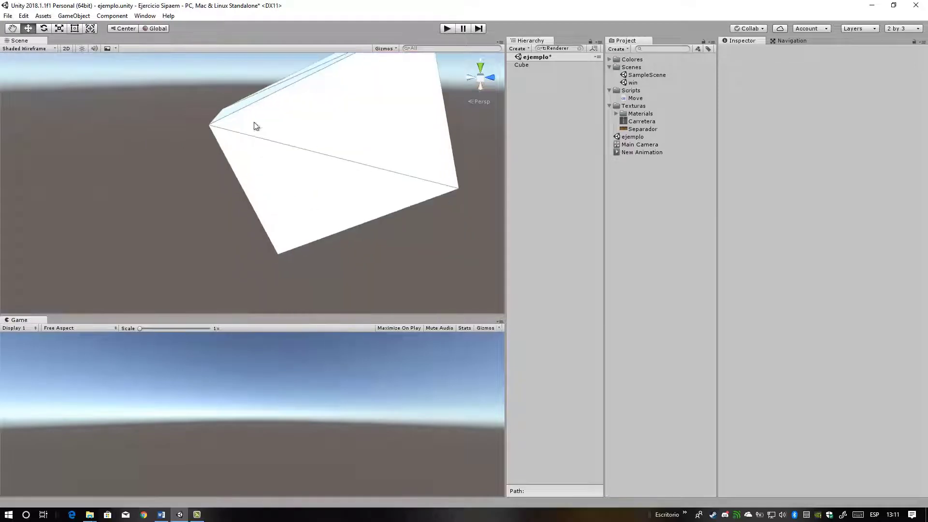
left_click(39, 49)
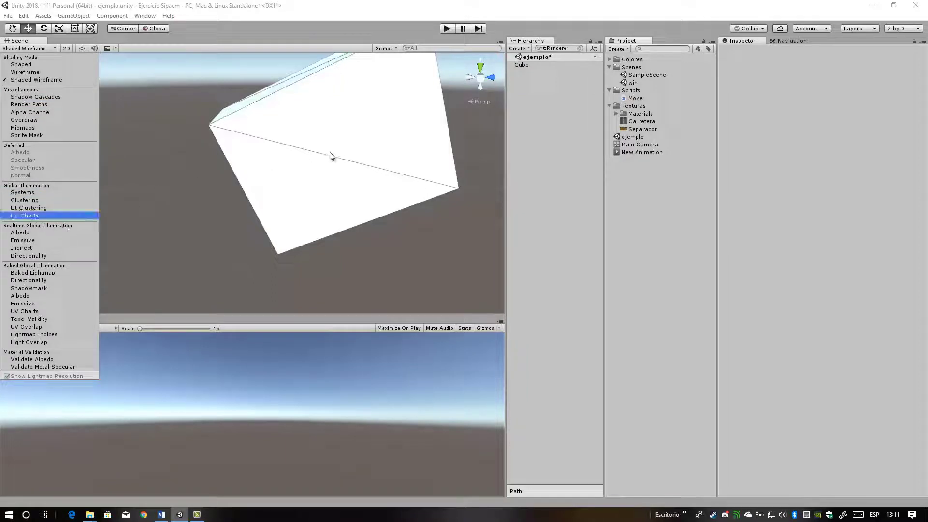
mouse_move(332, 155)
left_mouse_down("alt")
mouse_move(311, 167)
mouse_move(307, 190)
mouse_move(271, 209)
mouse_move(305, 192)
left_mouse_up("alt")
left_click_drag(261, 245, 165, 98, "alt")
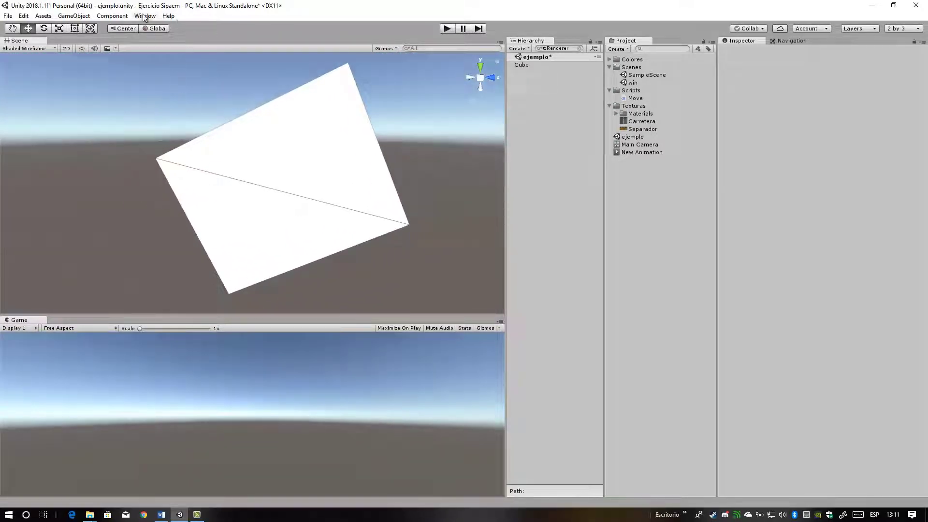
Look through the component categories and the GameObject creation categories, including 3D Object, 2D Object, Light and Audio
left_click(103, 18)
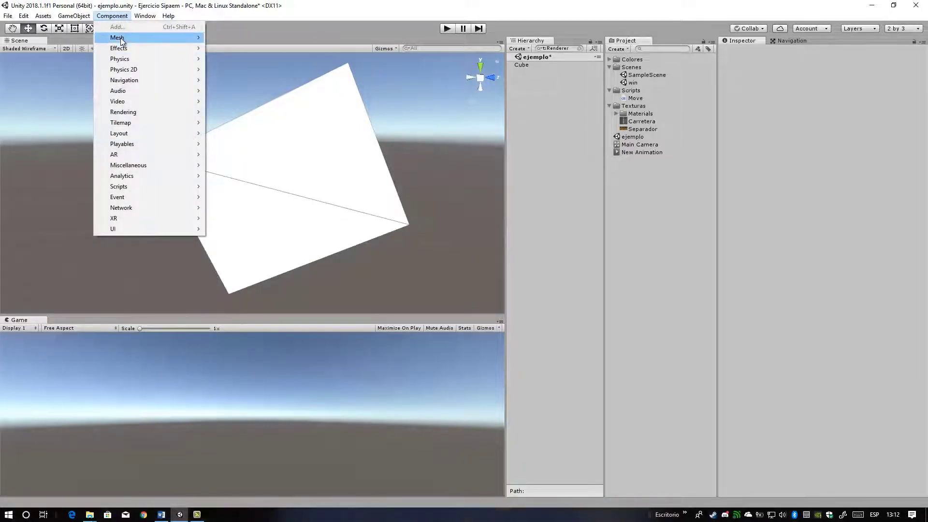
mouse_move(122, 40)
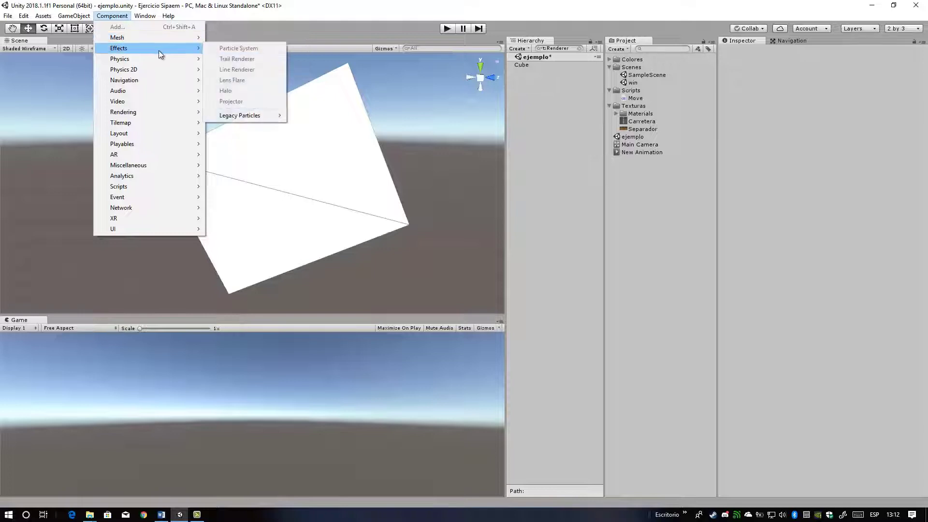
mouse_move(162, 59)
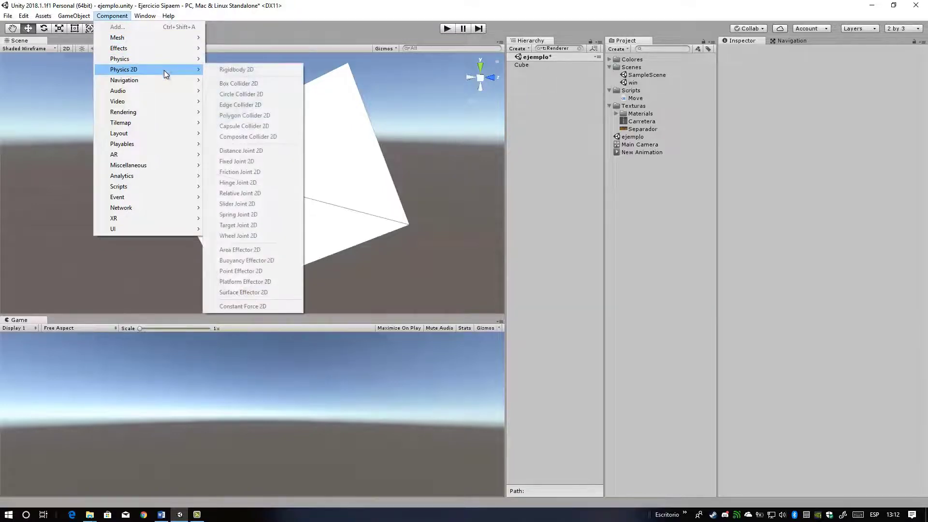
mouse_move(164, 79)
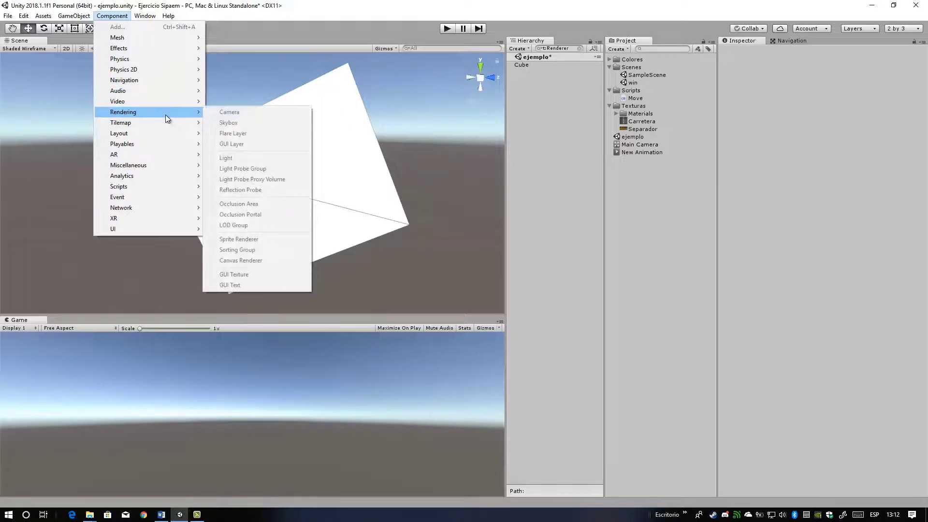
mouse_move(157, 124)
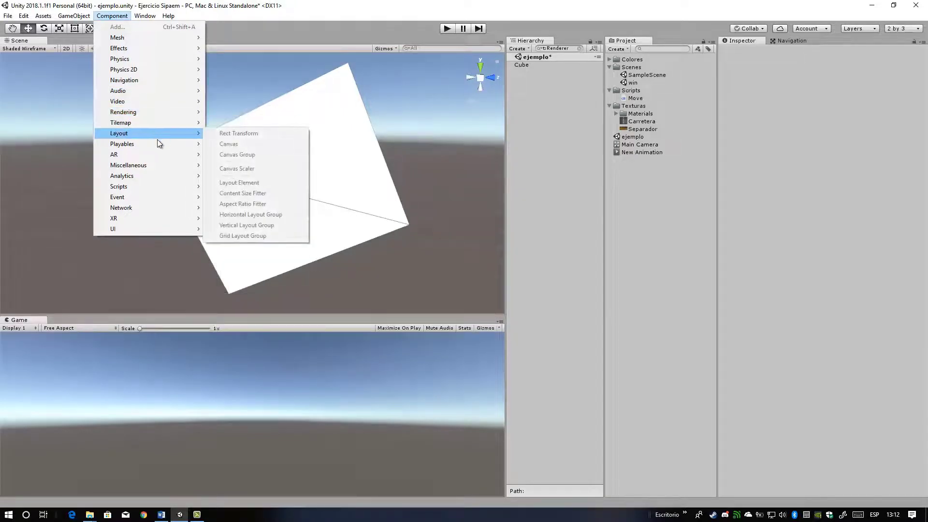
left_click(155, 164)
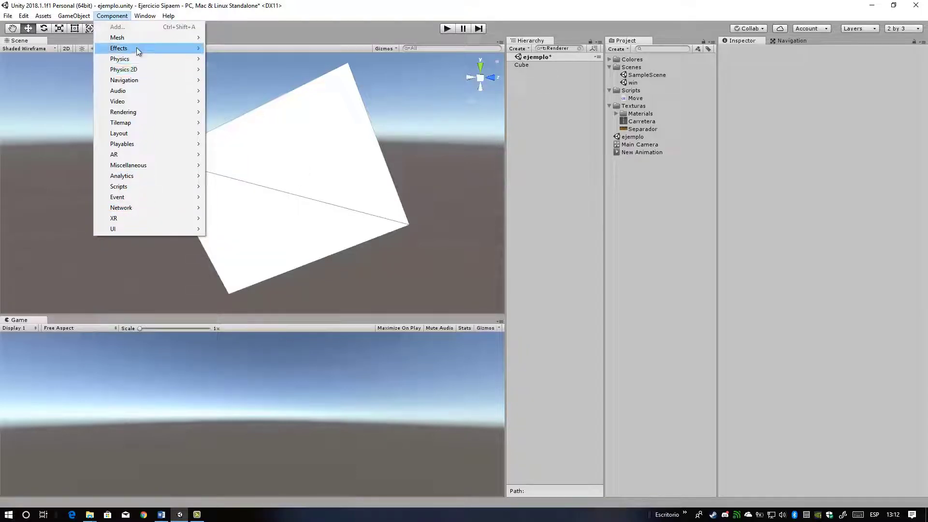
mouse_move(75, 17)
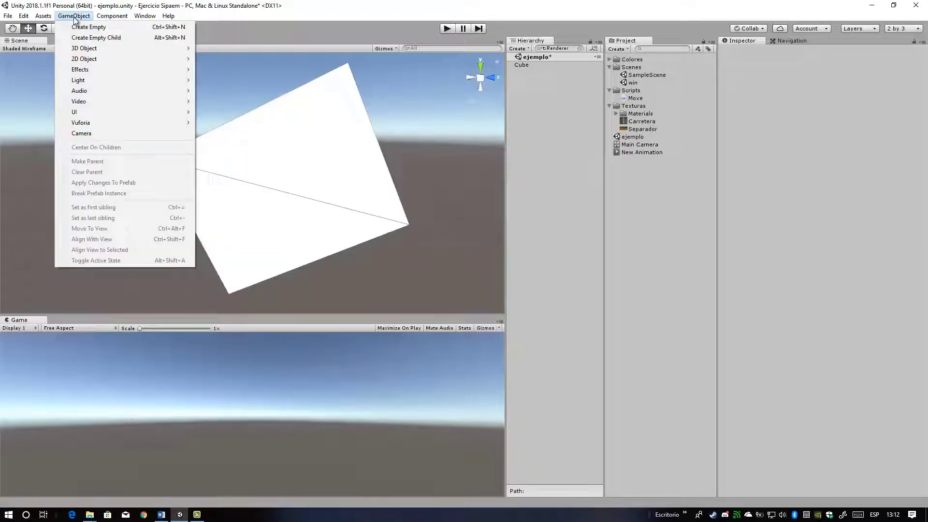
mouse_move(84, 50)
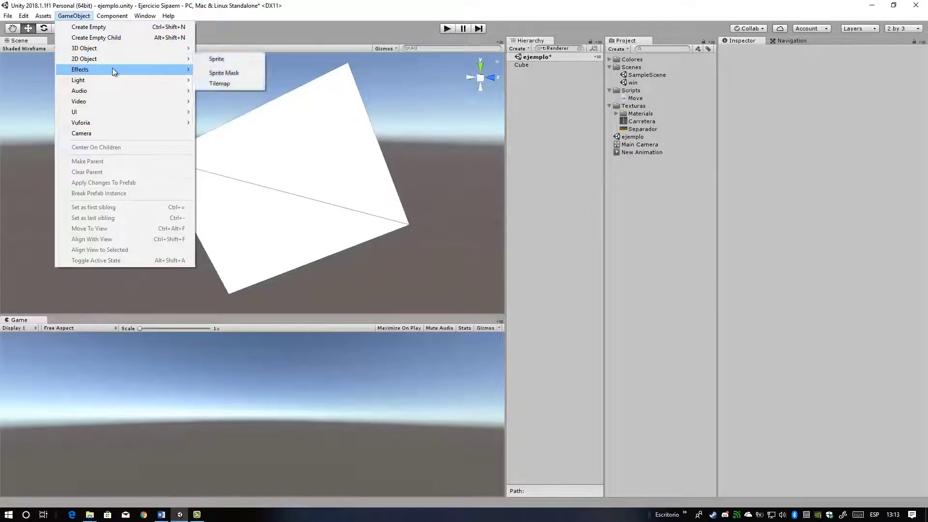
mouse_move(113, 81)
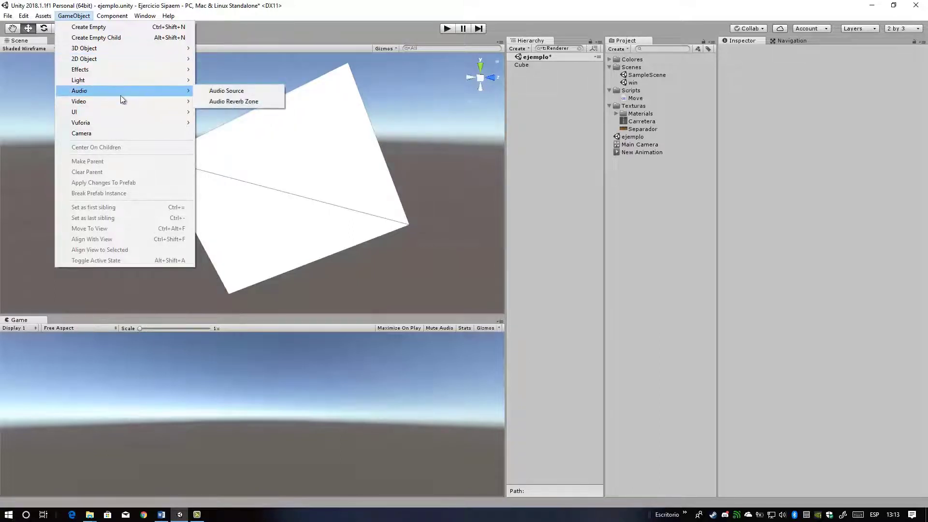
mouse_move(121, 52)
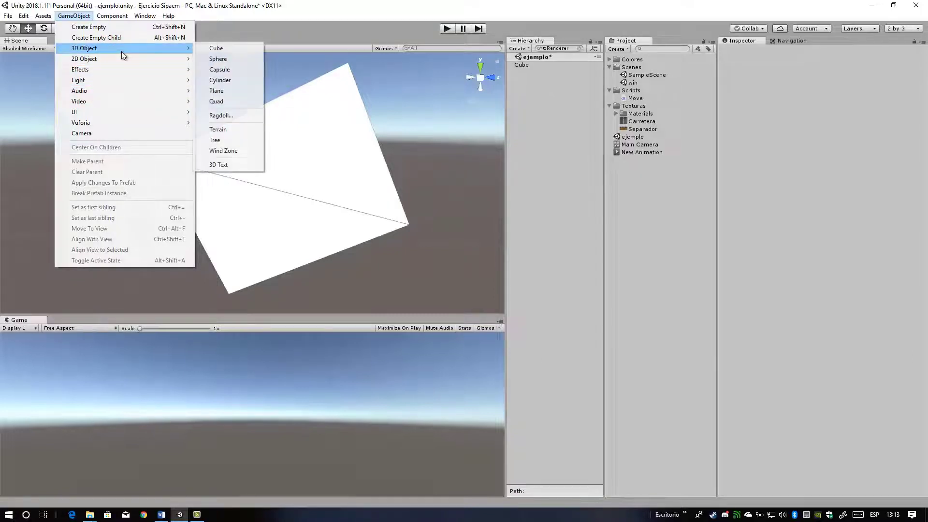
Clear the Hierarchy's search filter, select the Cube and view it in the scene from several angles
left_click(572, 47)
left_click(579, 48)
right_click(541, 81)
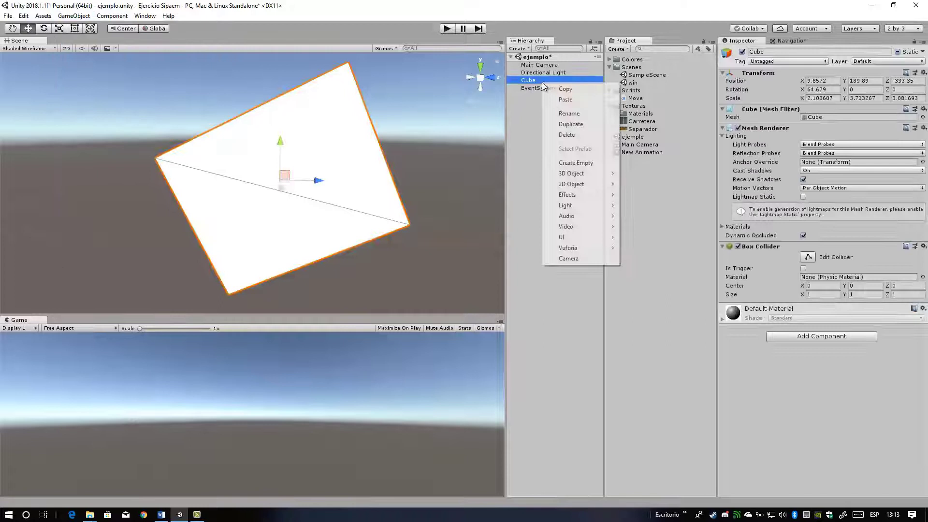
left_click(752, 385)
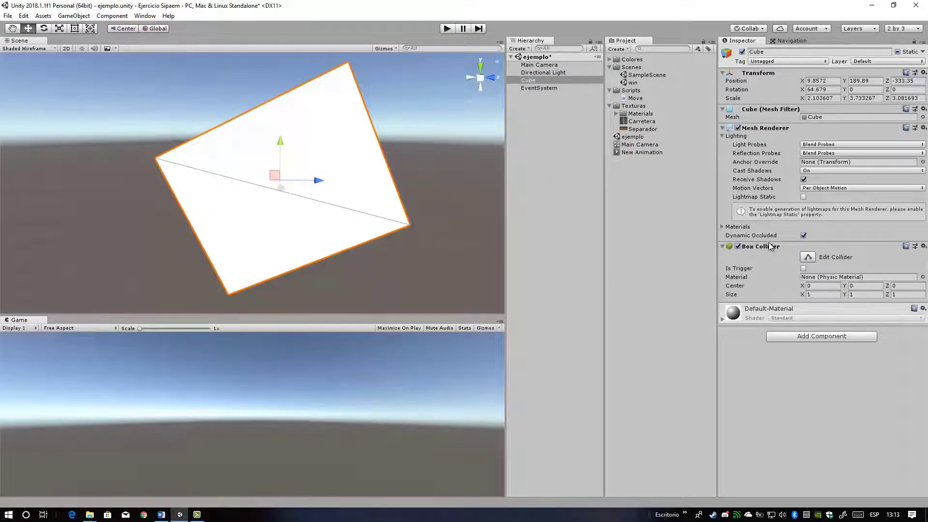
left_click_drag(344, 183, 430, 206, "alt")
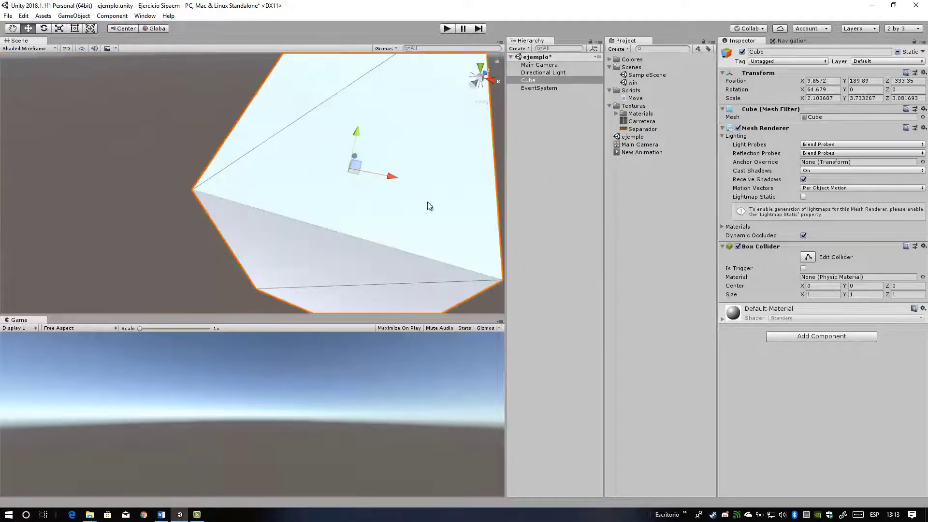
scroll(327, 152, "down", 2)
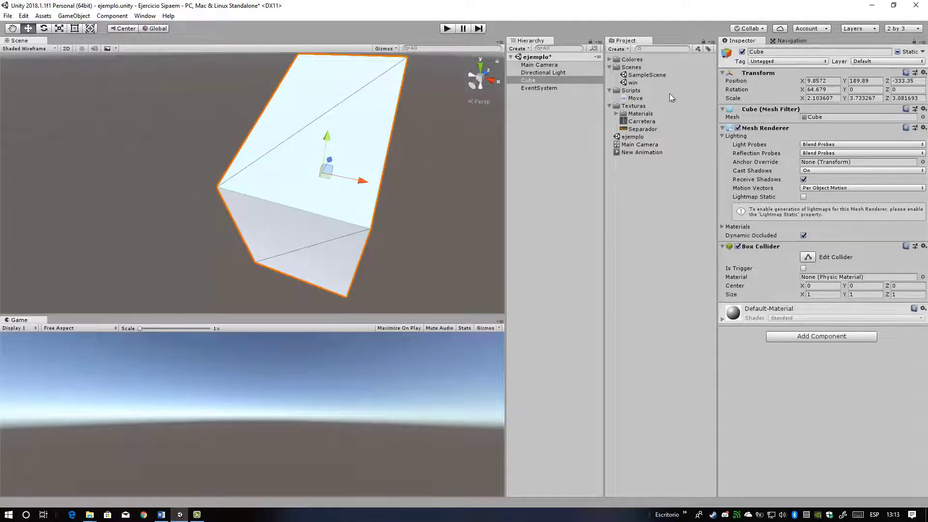
left_click_drag(440, 184, 268, 167, "alt")
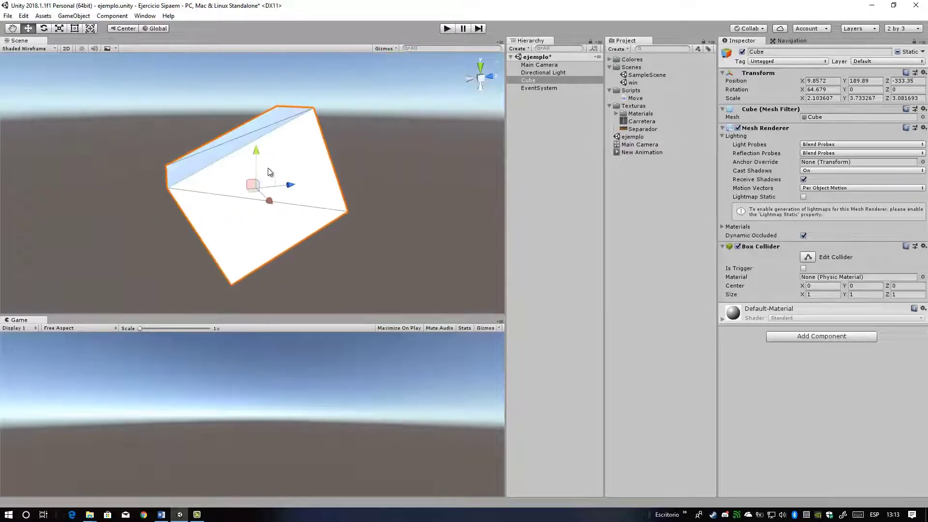
Add a UI Button to the scene
left_click(74, 15)
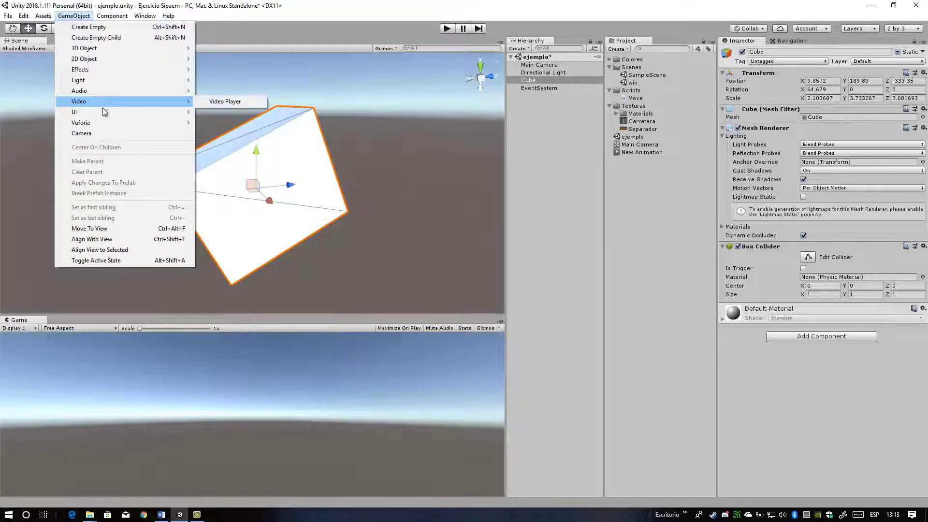
mouse_move(103, 112)
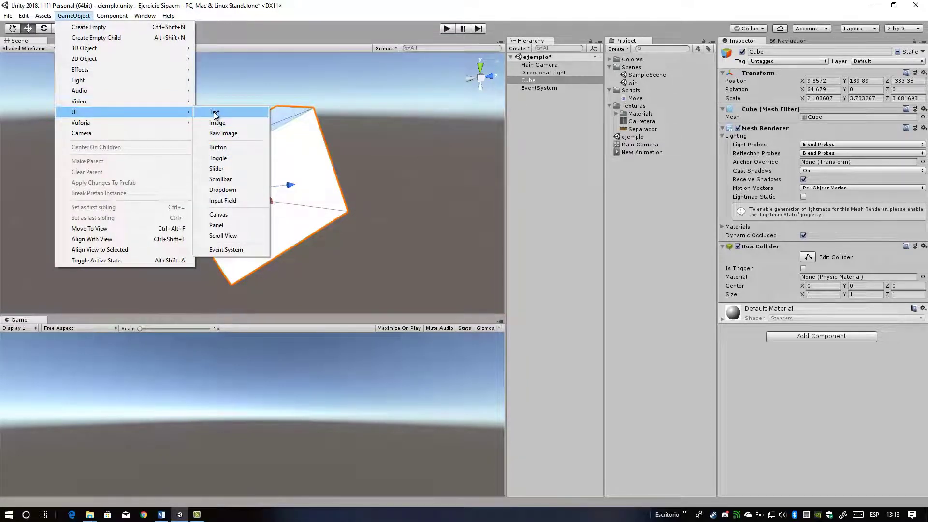
left_click(220, 148)
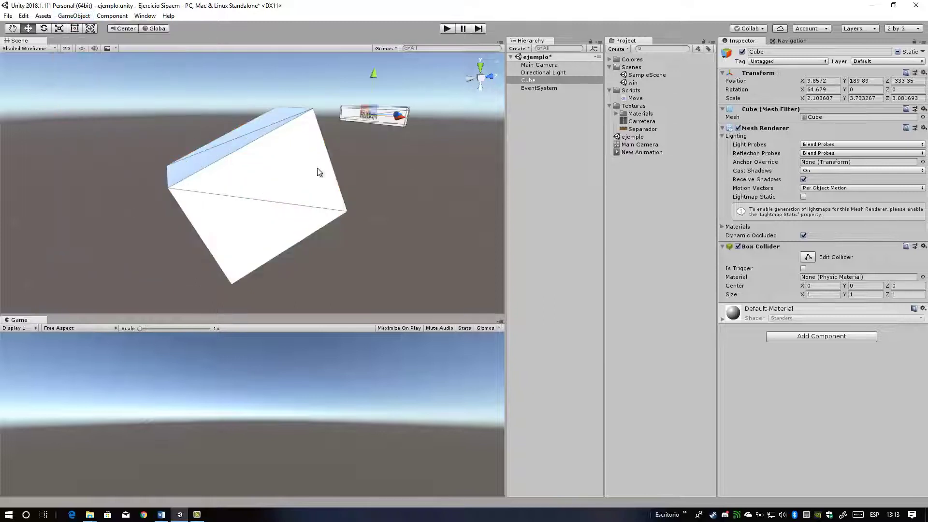
Frame the new Button in the Scene view and move it along the X axis to Pos X about -301
double_click(535, 103)
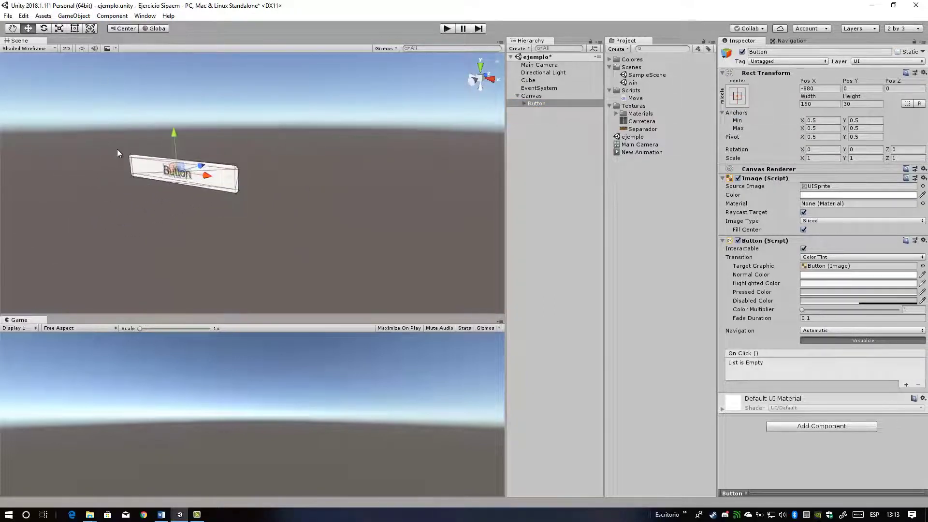
left_click_drag(117, 149, 237, 173, "alt")
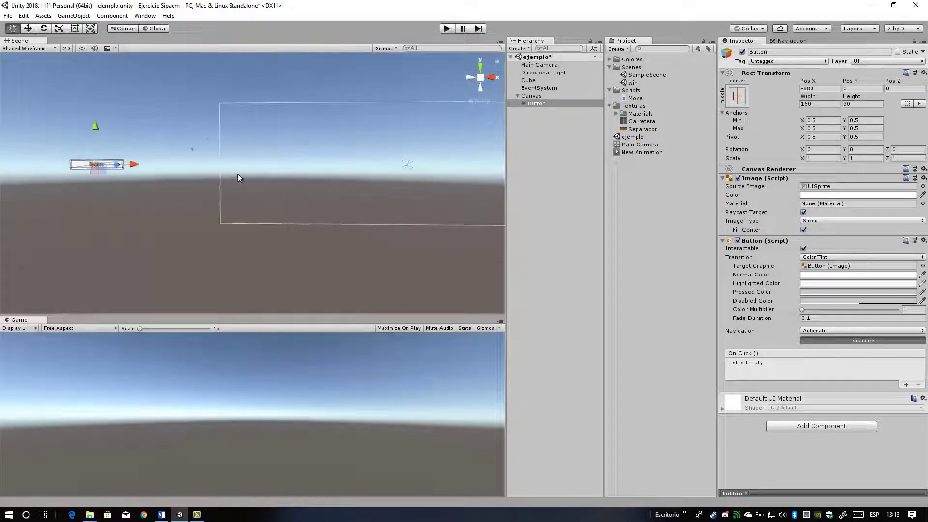
left_click_drag(135, 164, 310, 145)
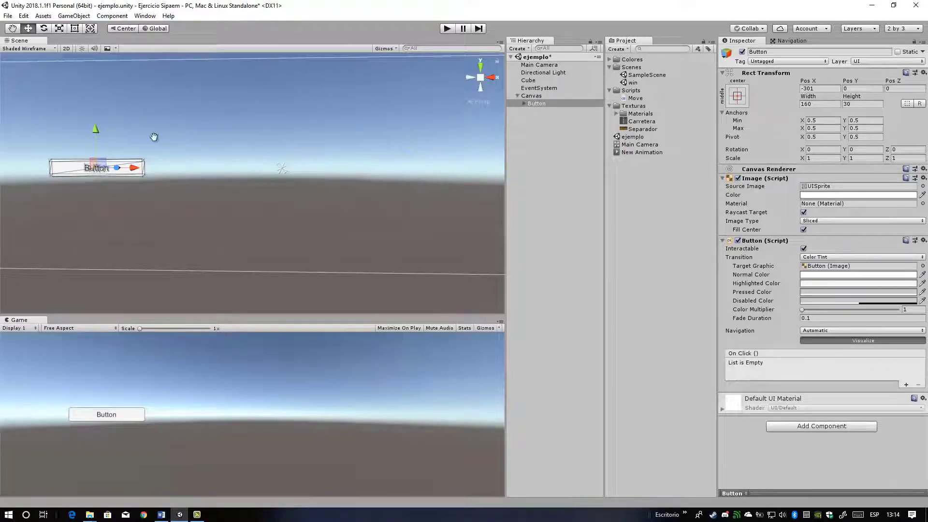
Nudge the Button vertically to Pos Y about -0.4
middle_click_drag(151, 137, 253, 136)
scroll(252, 135, "up", 3)
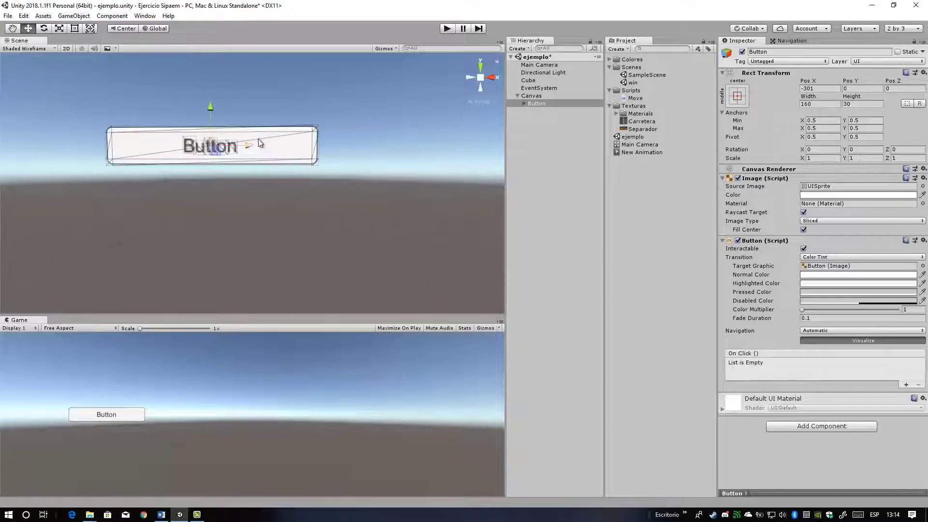
left_click(207, 105)
left_click(211, 109)
left_click_drag(211, 108, 210, 109)
scroll(211, 100, "down", 4)
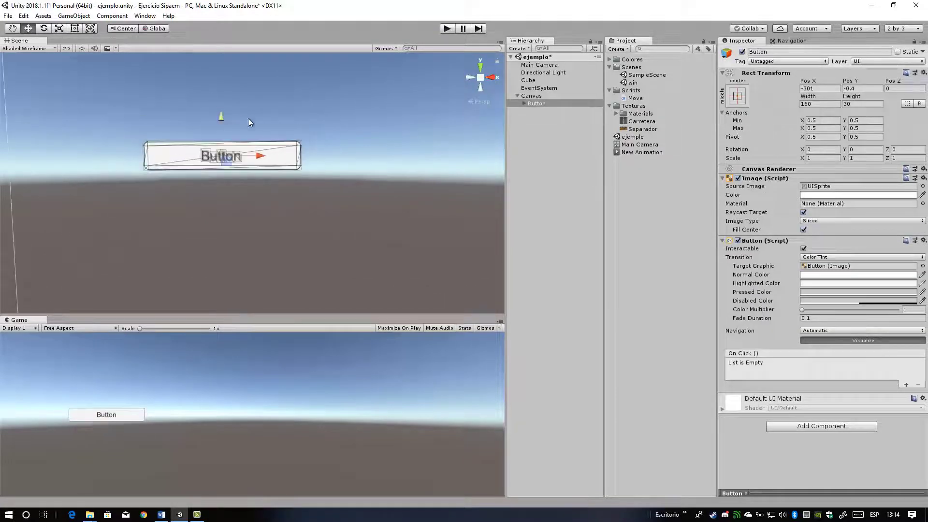
middle_click_drag(250, 121, 241, 188)
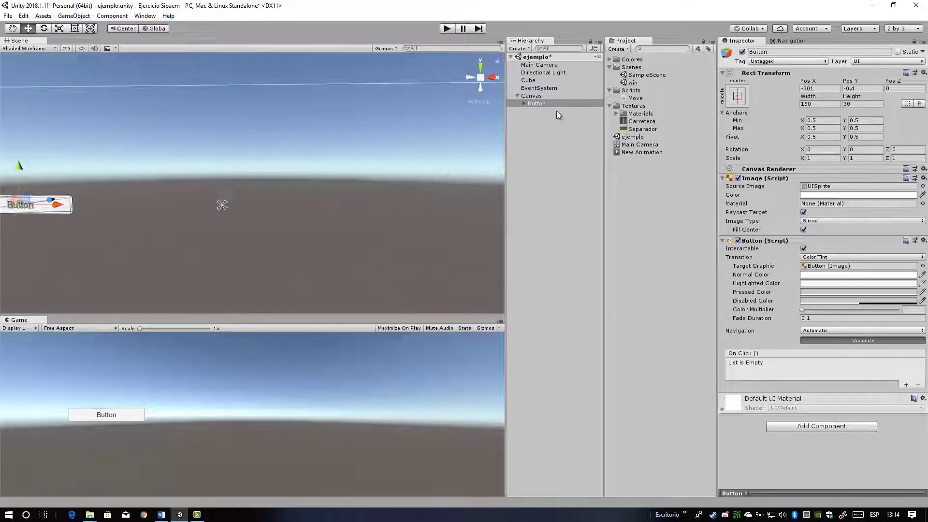
Duplicate the Canvas, and delete both the copy and the original Canvas with its Button
double_click(558, 98)
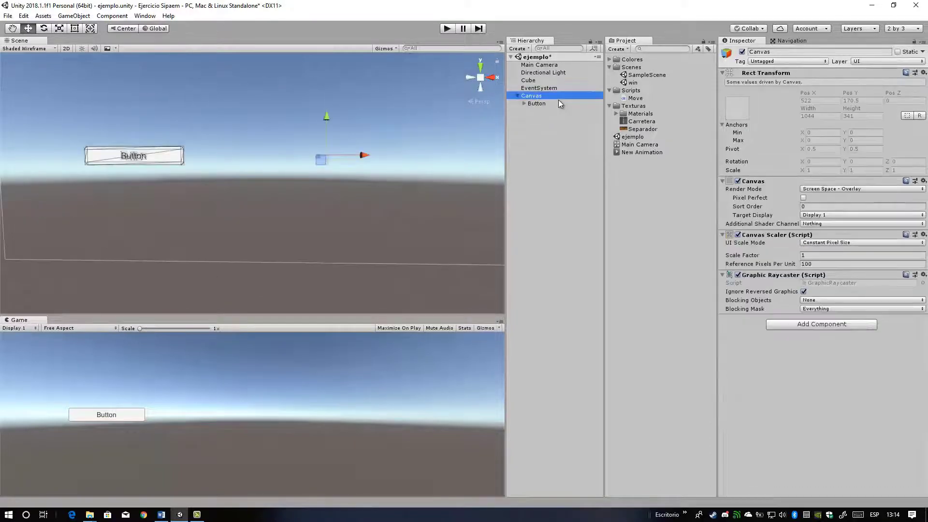
key("ctrl+d")
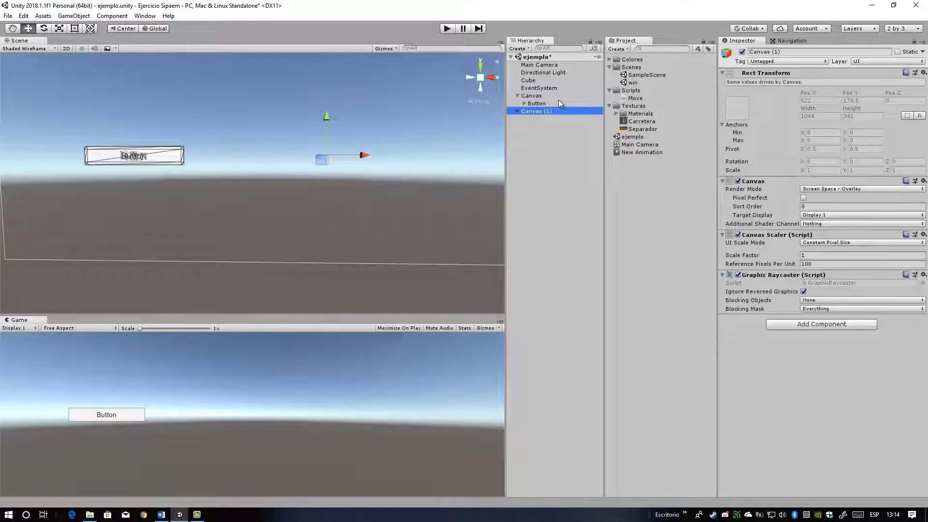
key("Delete")
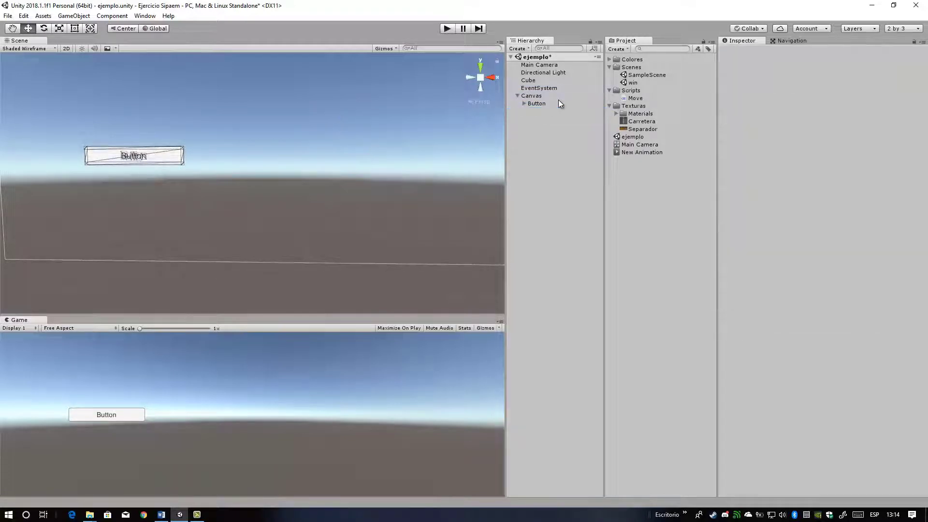
left_click(547, 96)
key("Delete")
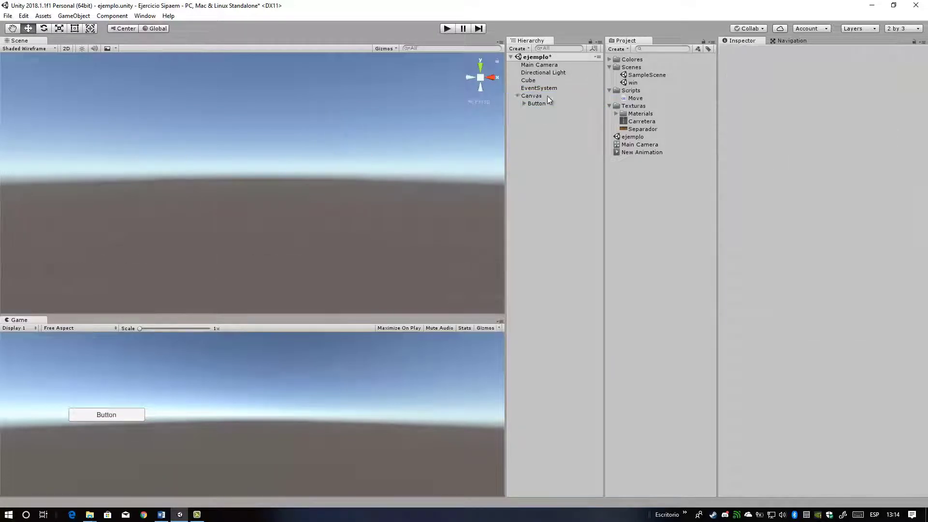
Review the asset import and export package options for the project and for the Colores folder
left_click(44, 15)
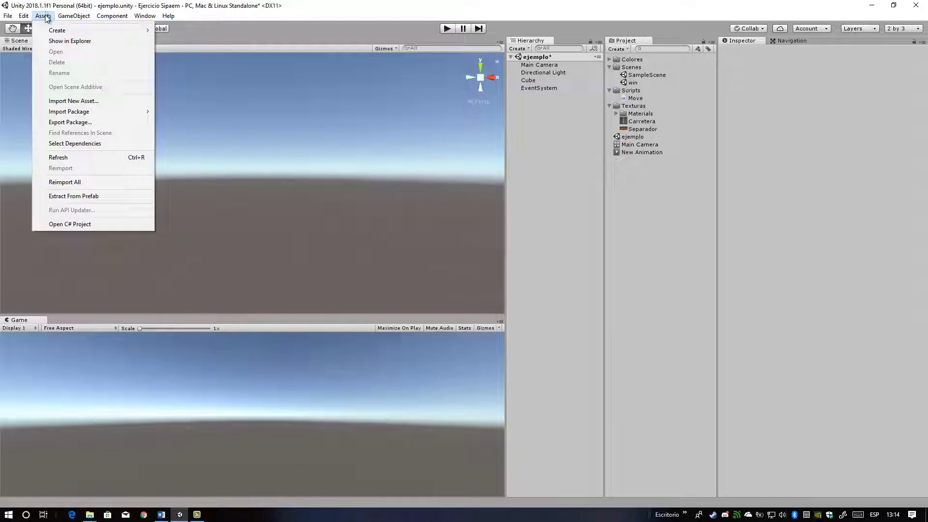
mouse_move(97, 111)
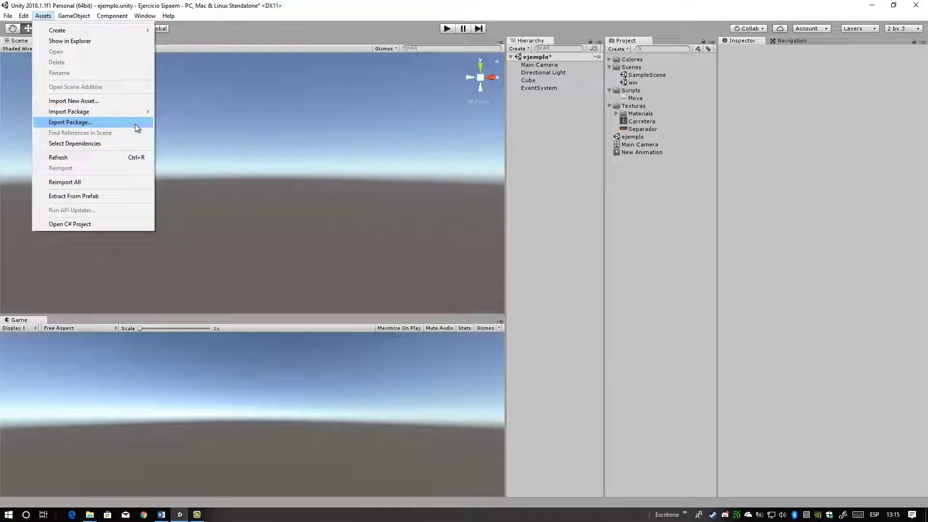
left_click(630, 62)
left_click(632, 61)
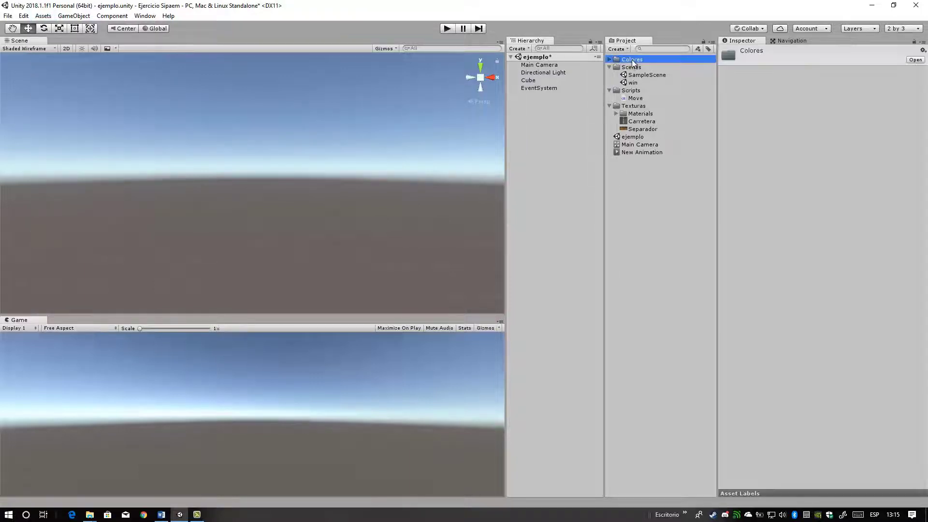
right_click(633, 62)
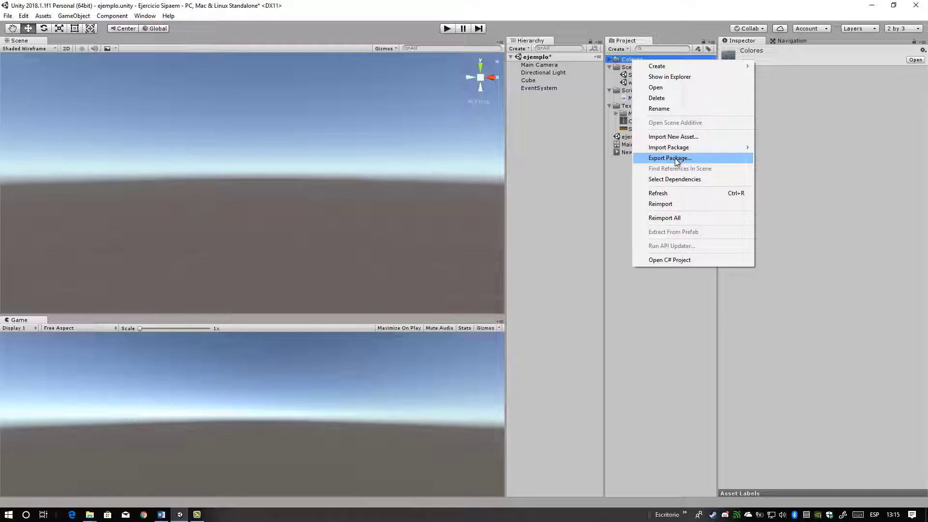
left_click(651, 319)
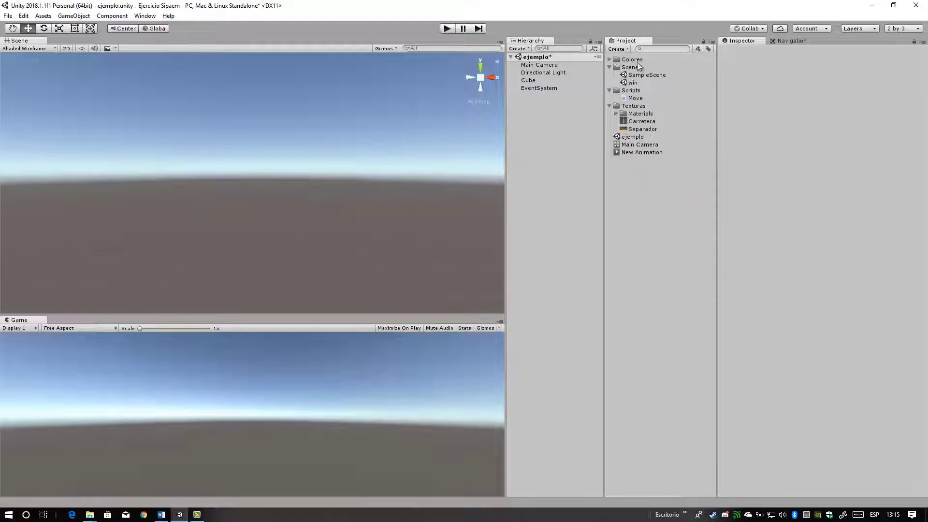
Select the Scripts, Texturas and Colores folders together, check the package export option for them, and clear the selection
left_click(648, 90)
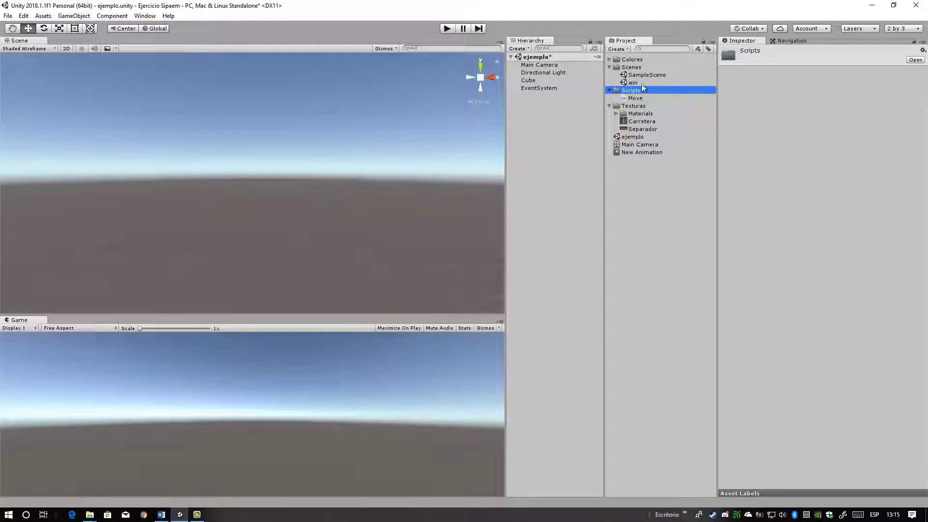
left_click(643, 105, "ctrl")
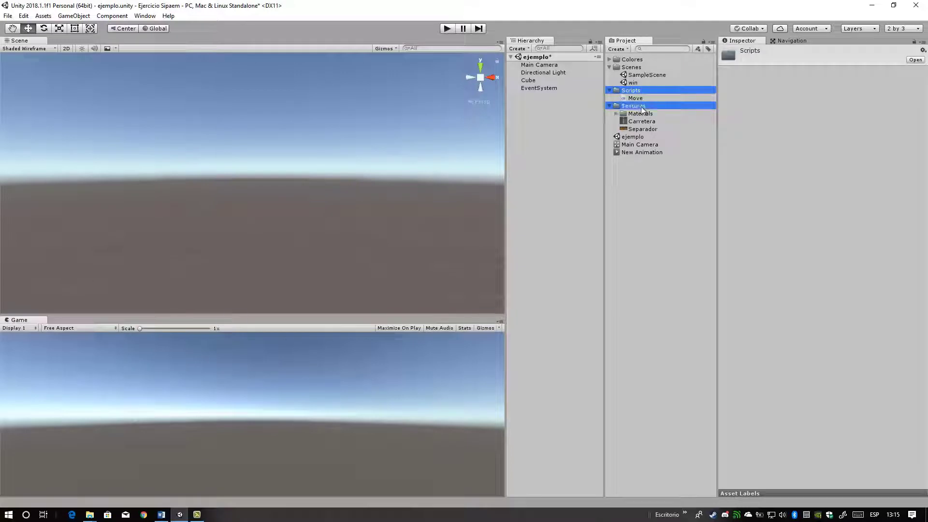
left_click(651, 59, "ctrl")
right_click(651, 59)
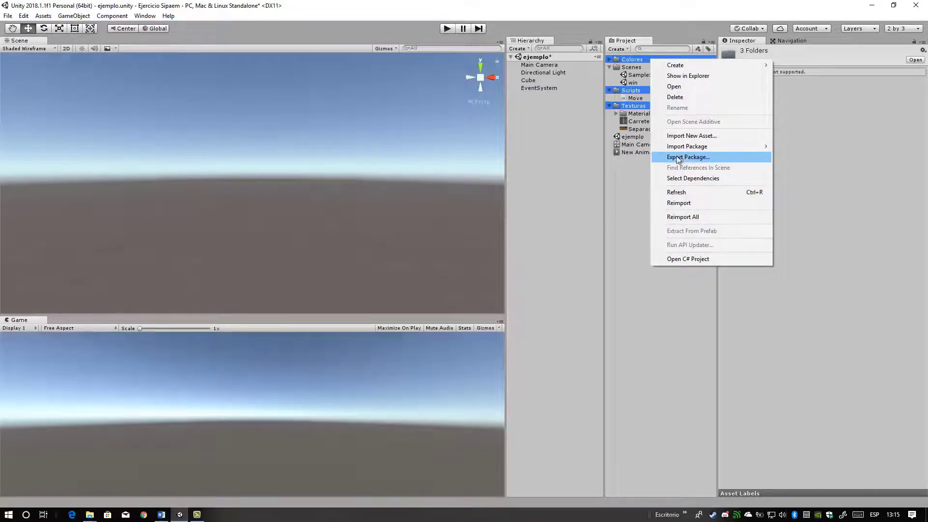
left_click(630, 179)
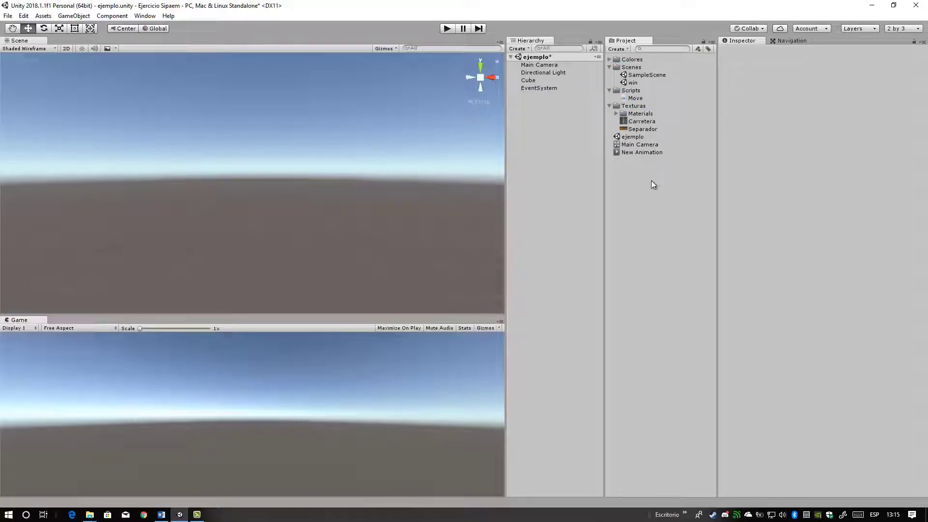
Review the project's Input settings and Quality settings in the Inspector
left_click(24, 17)
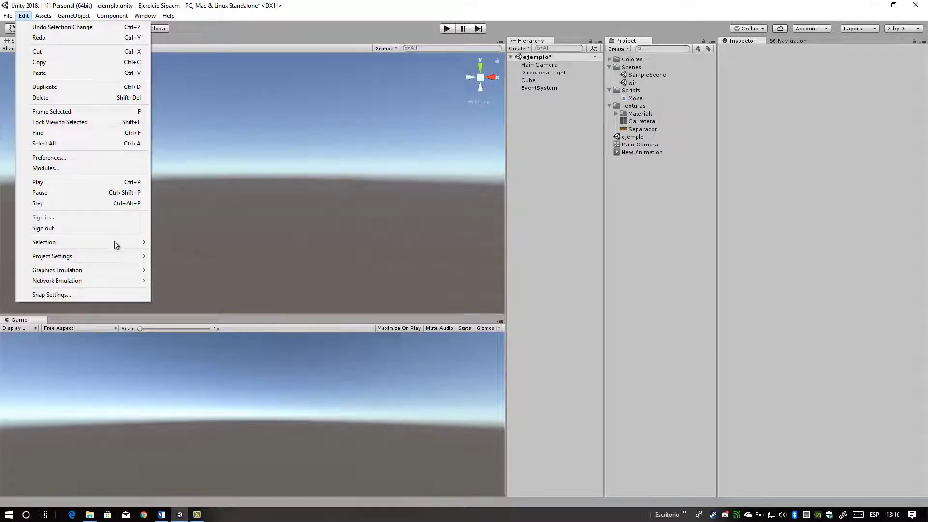
mouse_move(107, 260)
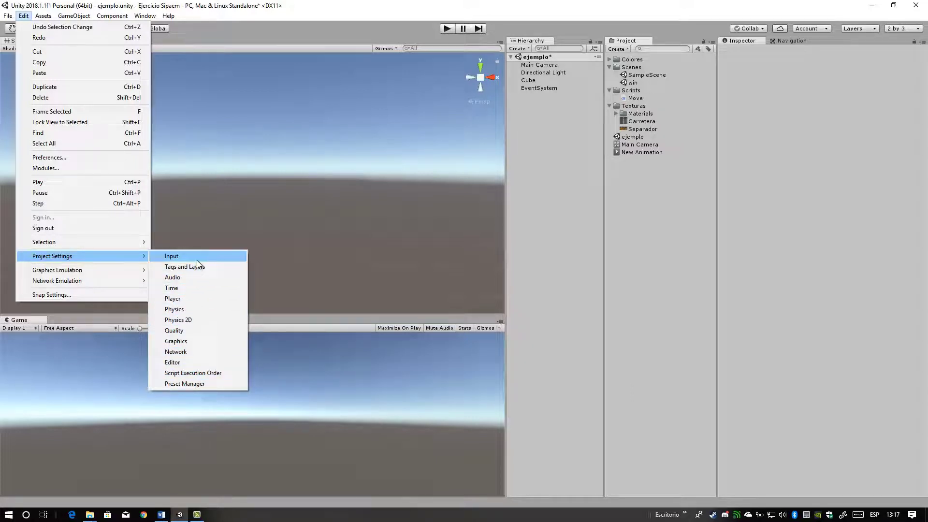
left_click(223, 257)
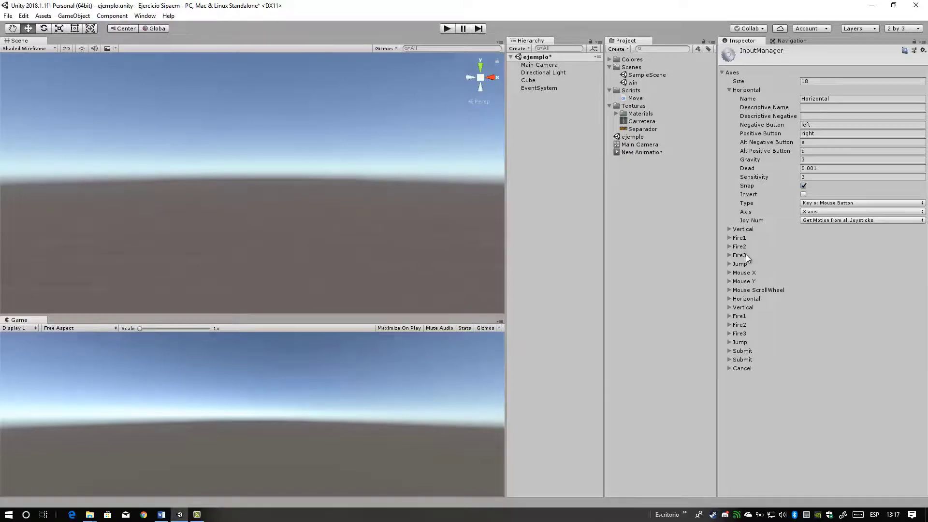
left_click(23, 16)
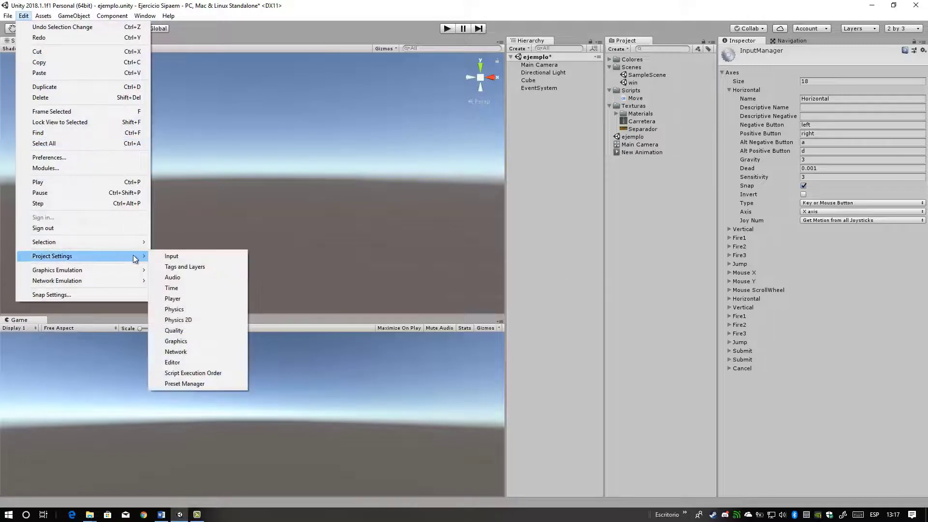
left_click(193, 330)
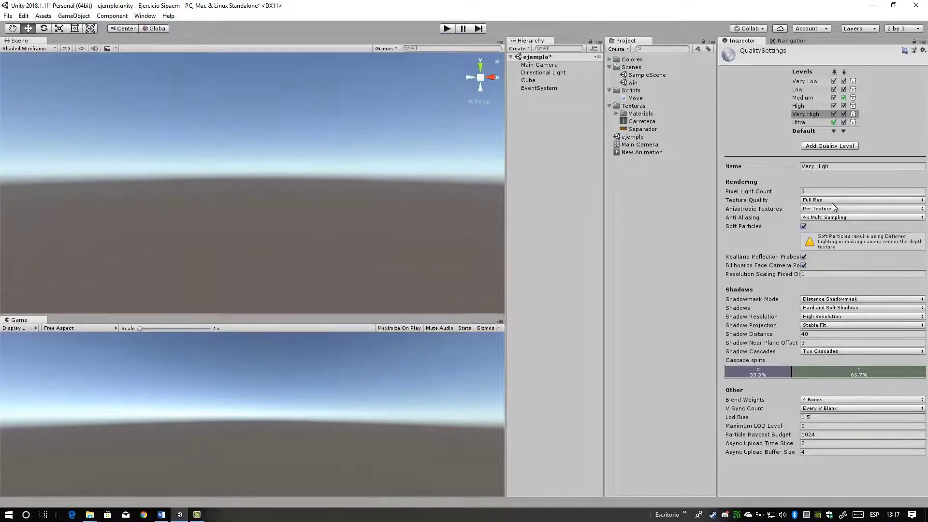
Examine the installed modules in the Module Manager, including UnityVR and UnityHoloLens, and close it
left_click(23, 16)
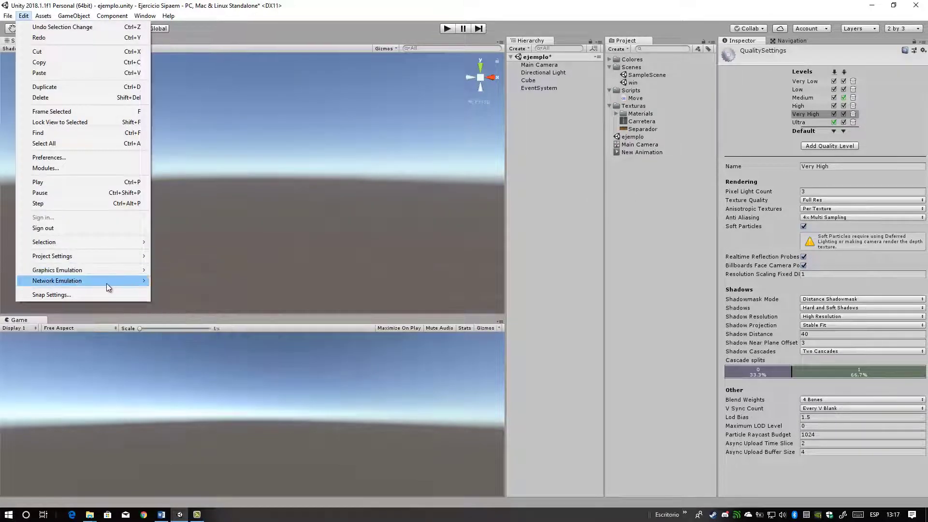
mouse_move(107, 287)
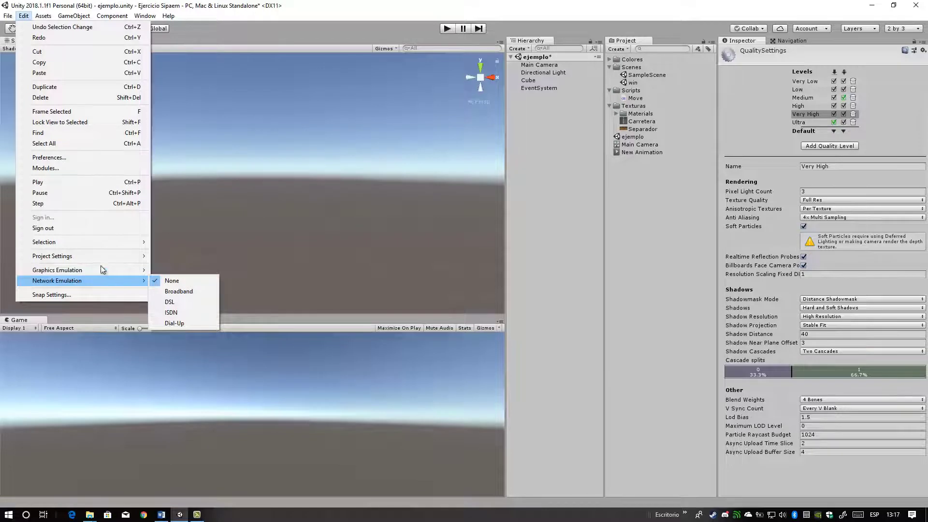
left_click(56, 172)
left_click_drag(134, 18, 248, 74)
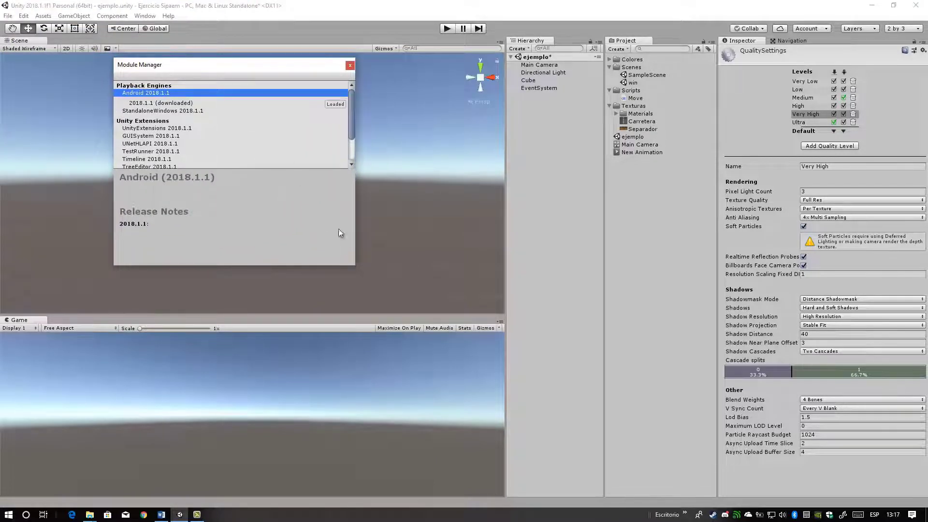
left_click_drag(353, 120, 266, 144)
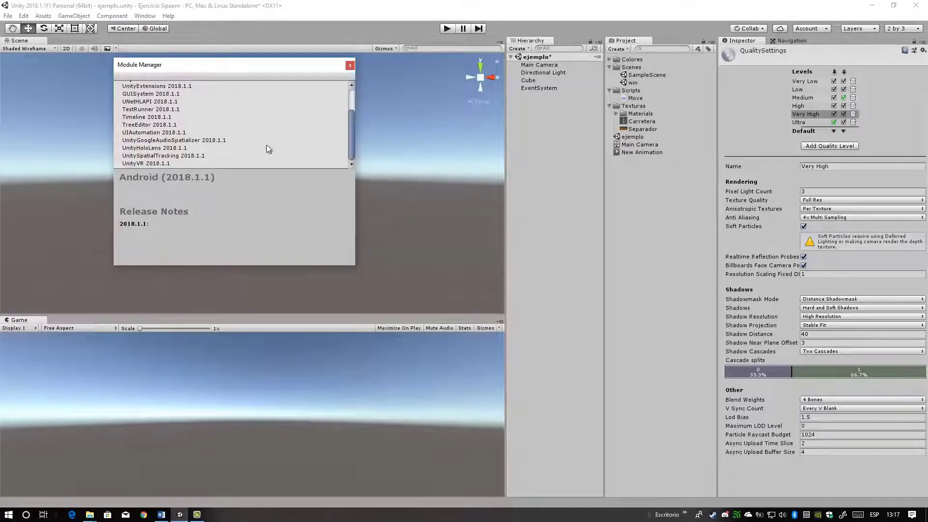
left_click(153, 163)
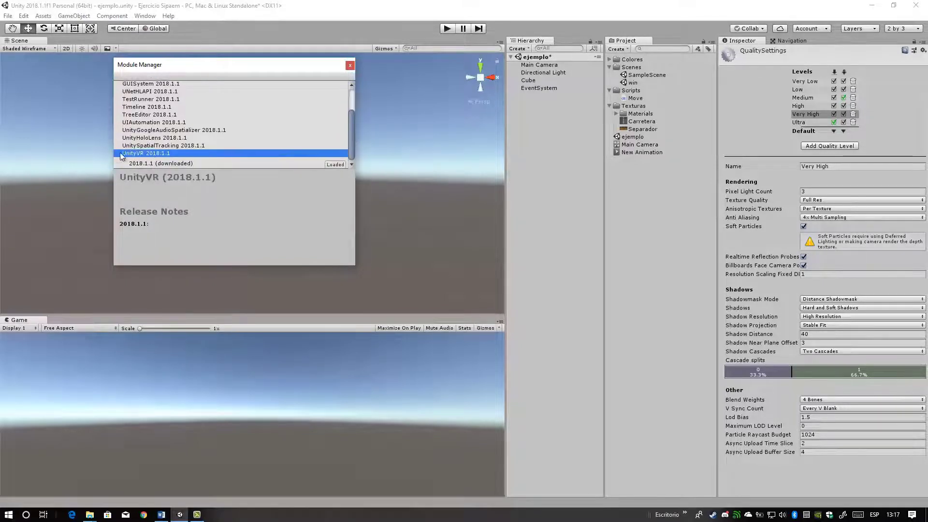
left_click(146, 138)
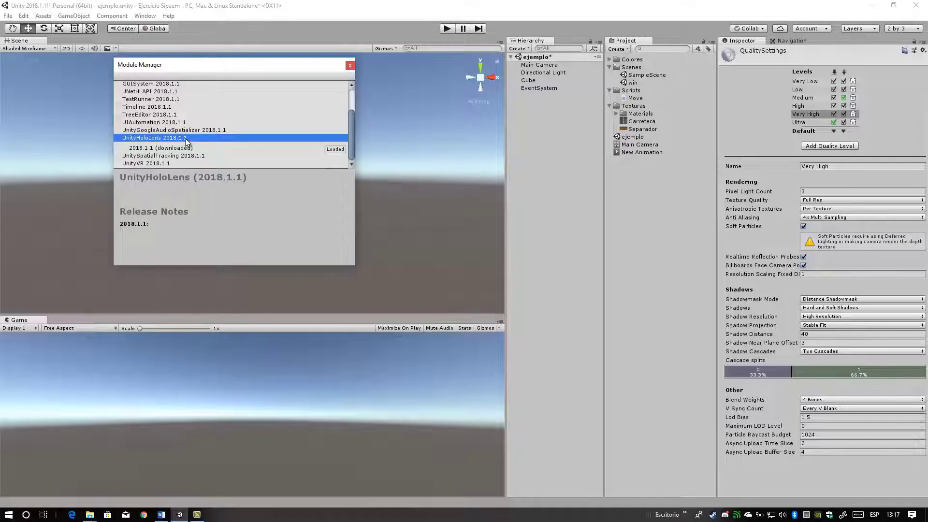
left_click_drag(348, 122, 353, 99)
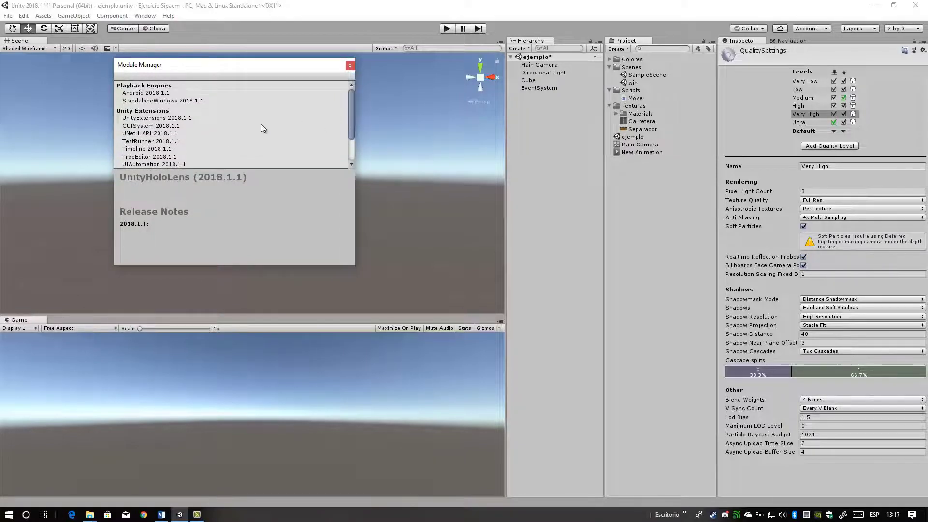
key("Escape")
Open the Unity preferences and review the External Tools page, keeping Visual Studio 2017 (Community) as the External Script Editor
left_click(23, 15)
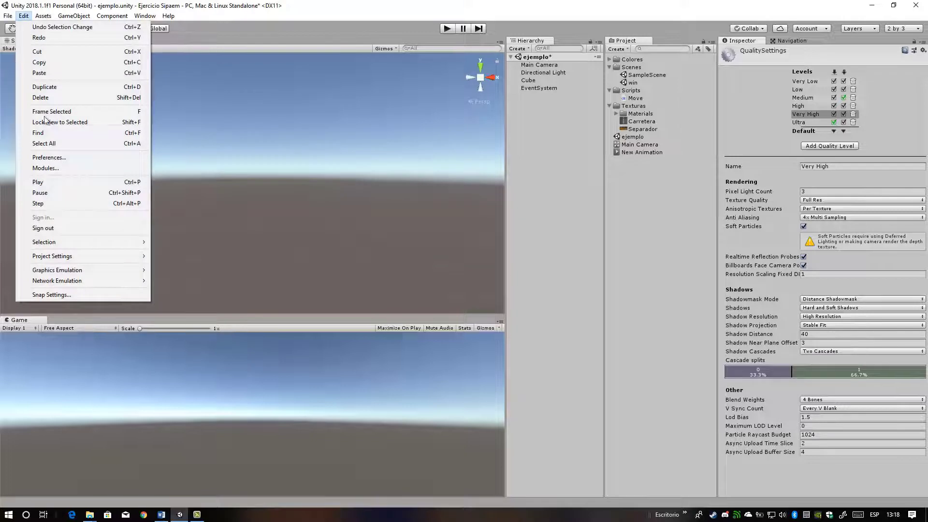
left_click(53, 158)
left_click_drag(197, 44, 365, 120)
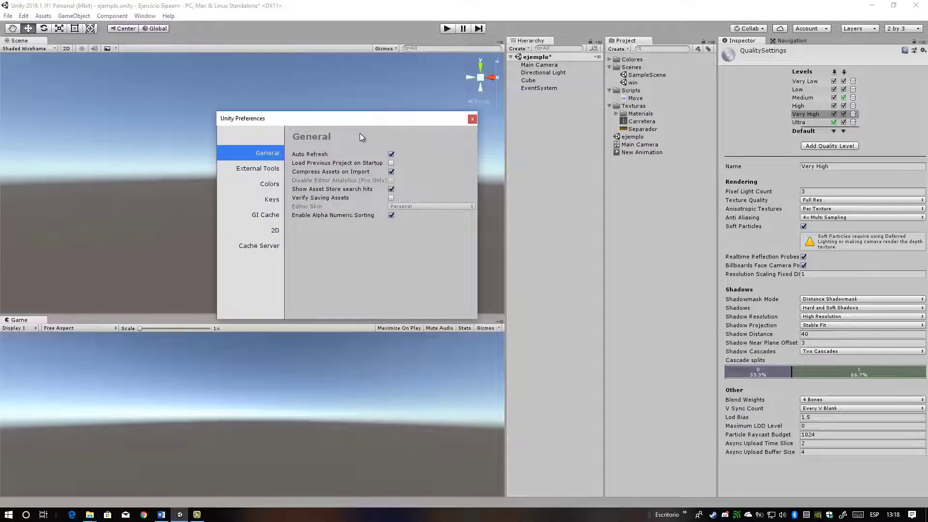
left_click(253, 170)
scroll(417, 230, "down", 2)
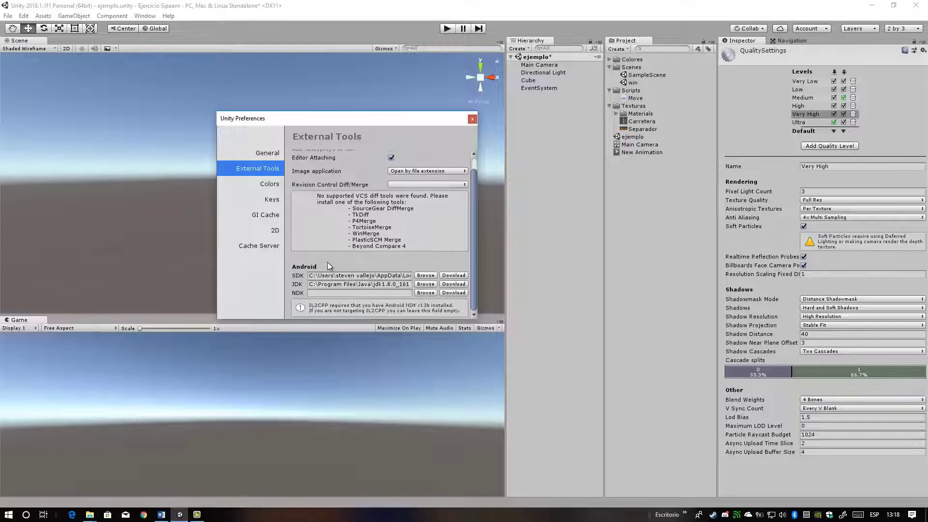
scroll(347, 264, "up", 2)
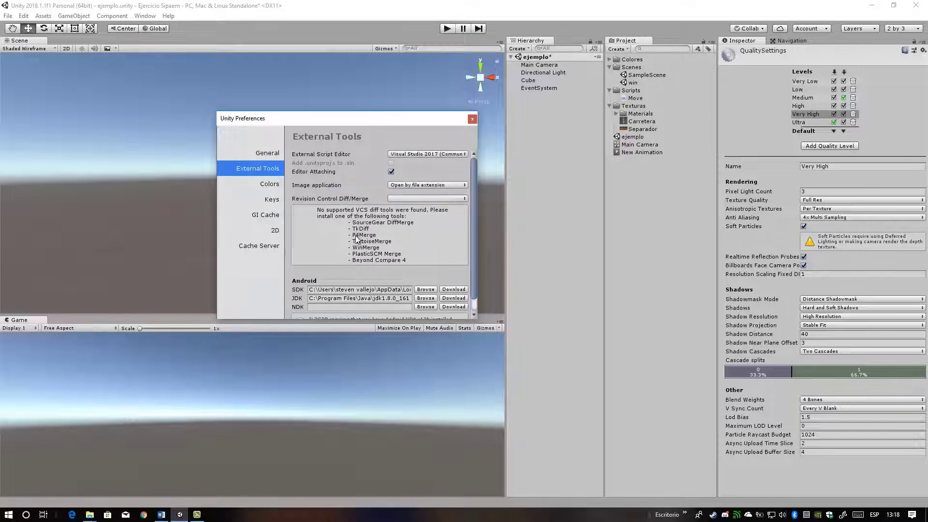
scroll(356, 240, "down", 2)
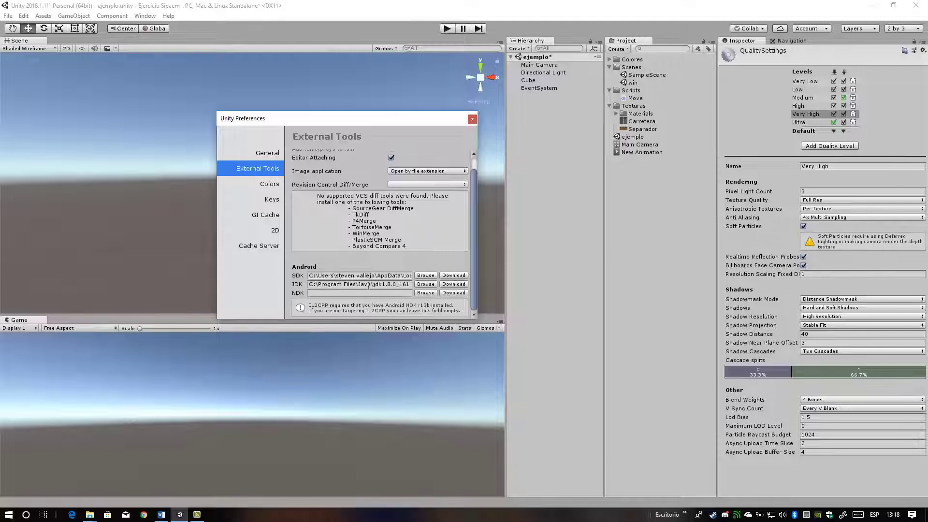
scroll(372, 276, "up", 2)
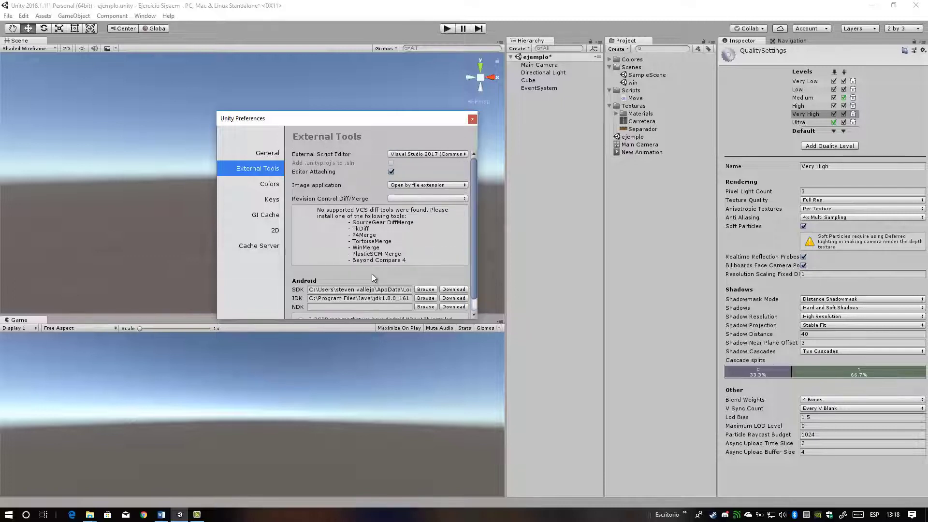
left_click(449, 155)
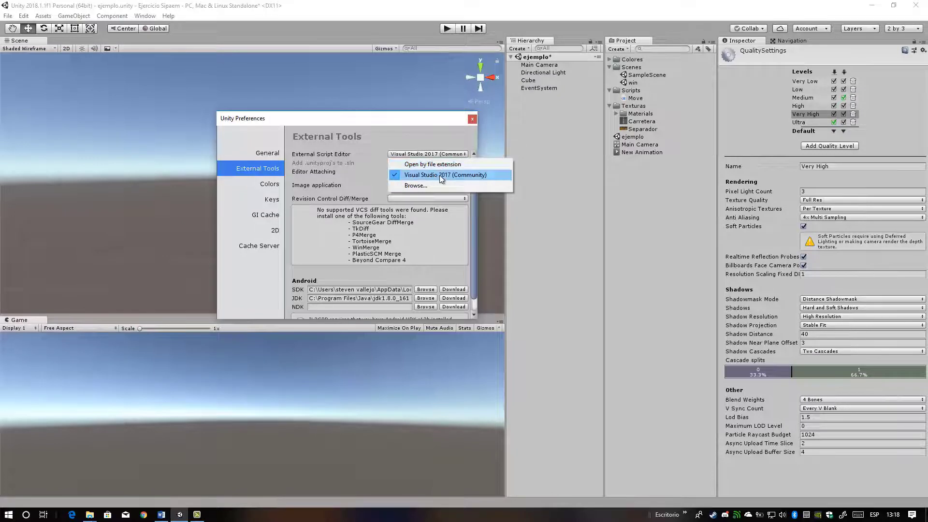
left_click(440, 175)
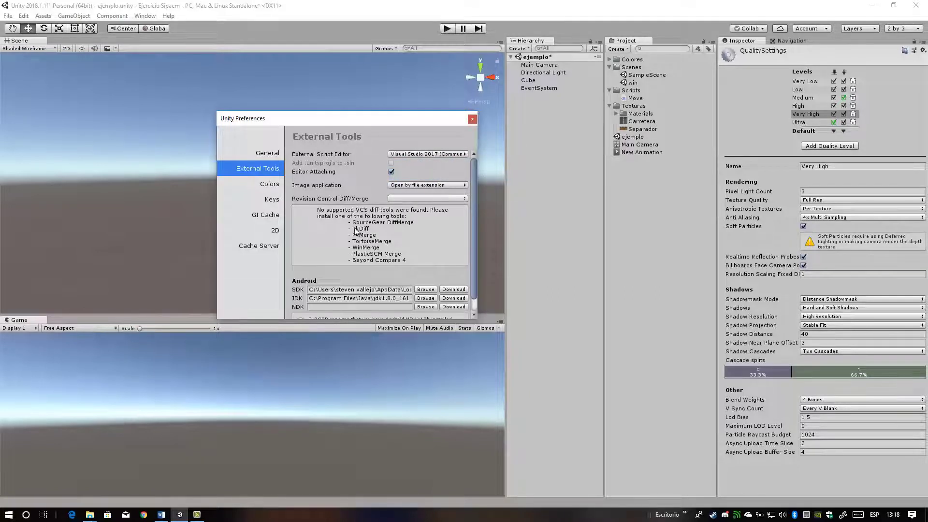
Review the Colors, Keys, GI Cache and 2D preference pages, and close the preferences
left_click(271, 184)
scroll(310, 193, "down", 3)
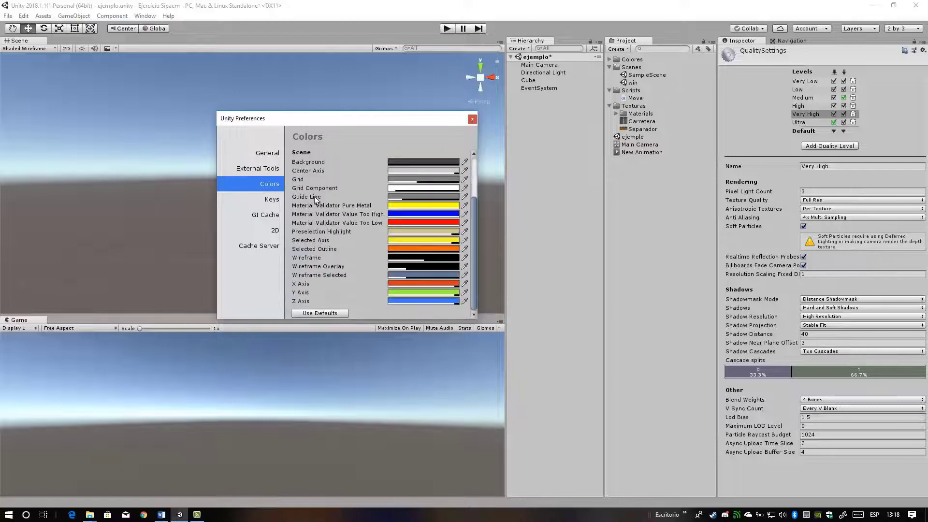
left_click(273, 202)
left_click(278, 217)
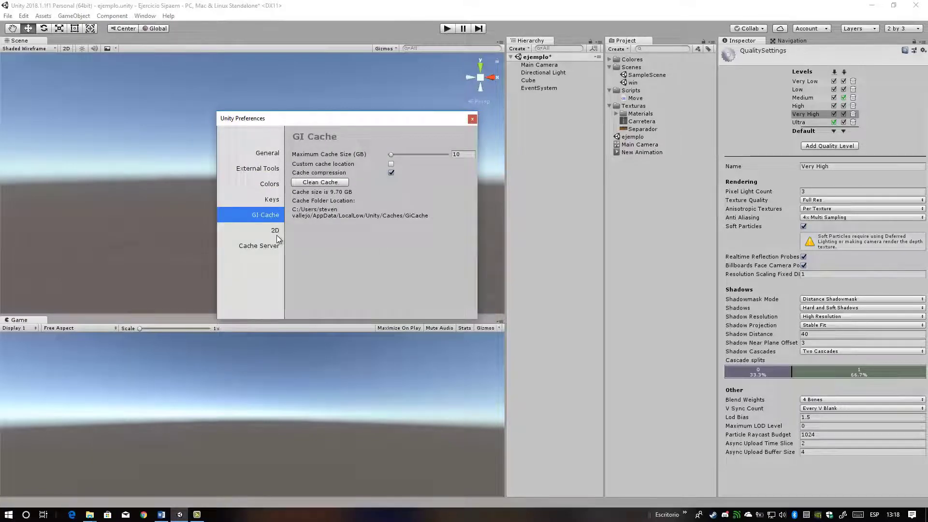
left_click(277, 231)
left_click(472, 119)
Open the Build Settings window and move it toward the middle of the editor to review the available platforms
left_click(23, 16)
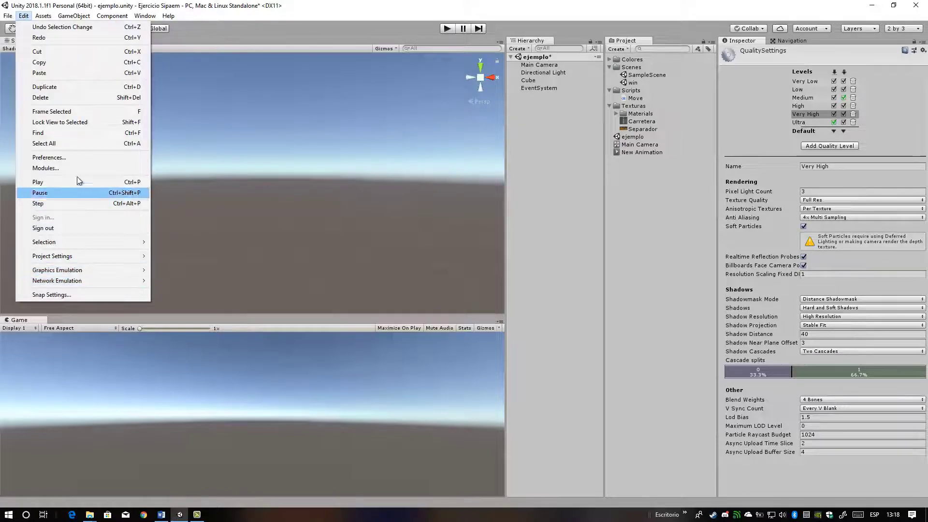
mouse_move(7, 17)
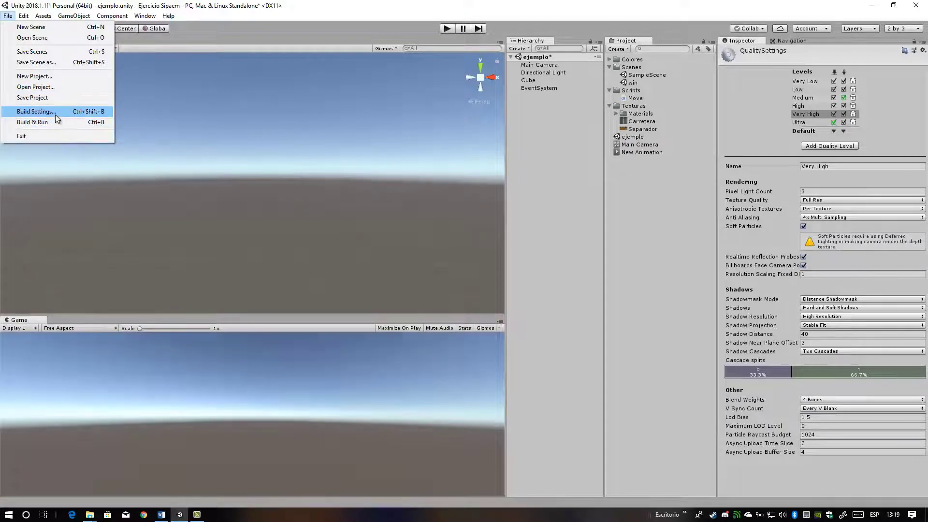
left_click(71, 110)
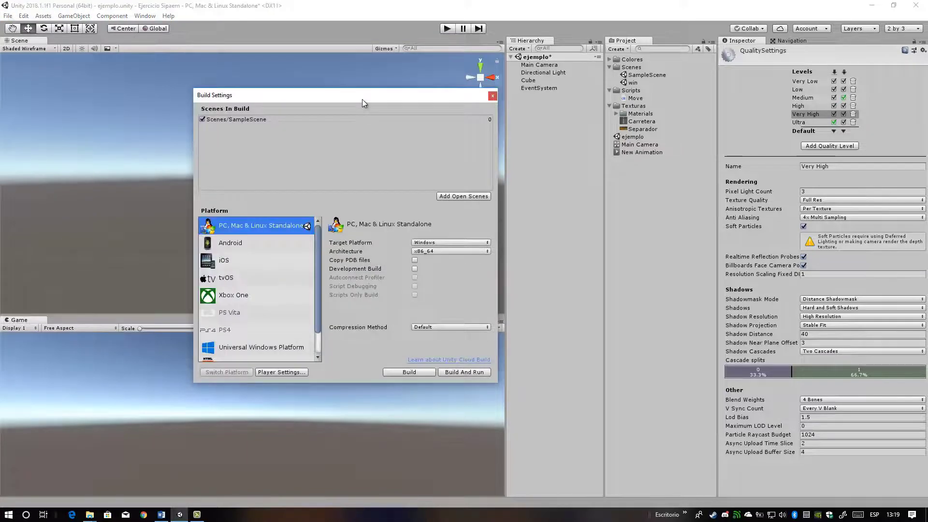
left_click_drag(364, 103, 443, 115)
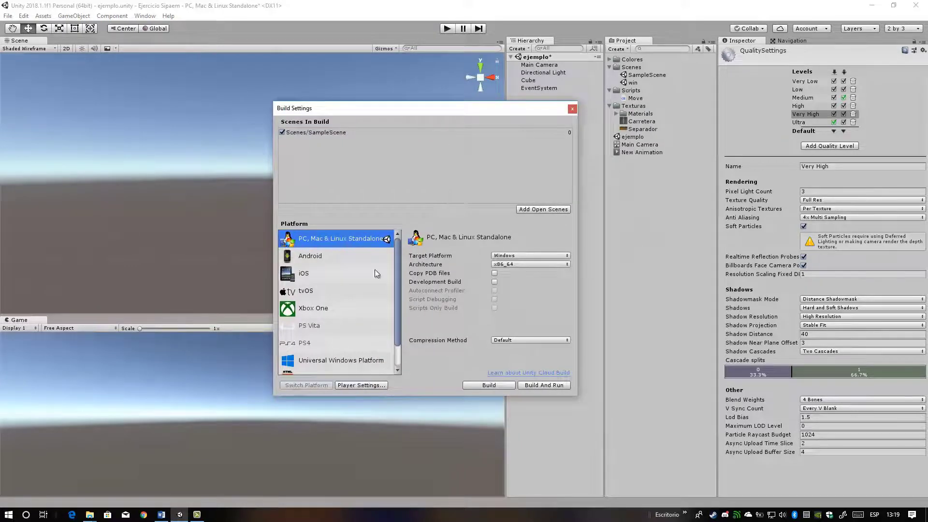
Open the Player Settings for PC, Mac & Linux Standalone from the Build Settings and examine their options in the Inspector
left_click(364, 386)
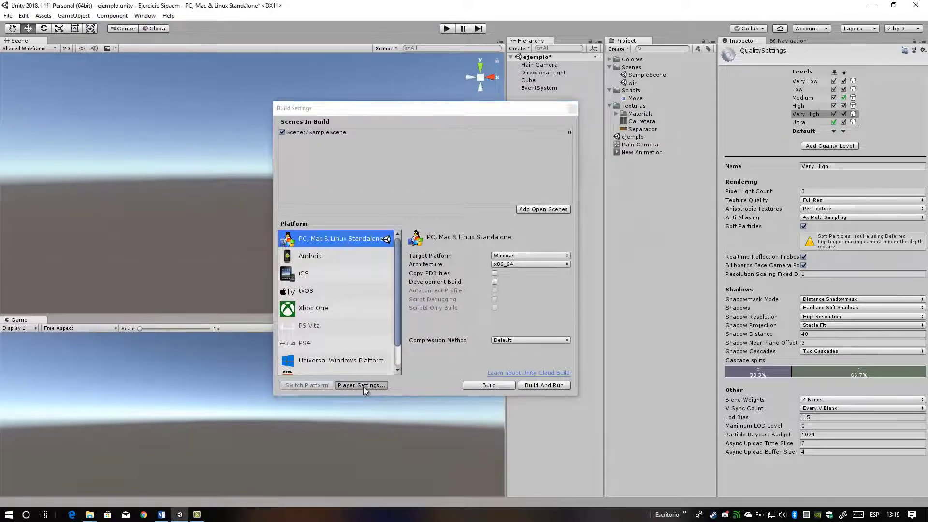
left_click(25, 16)
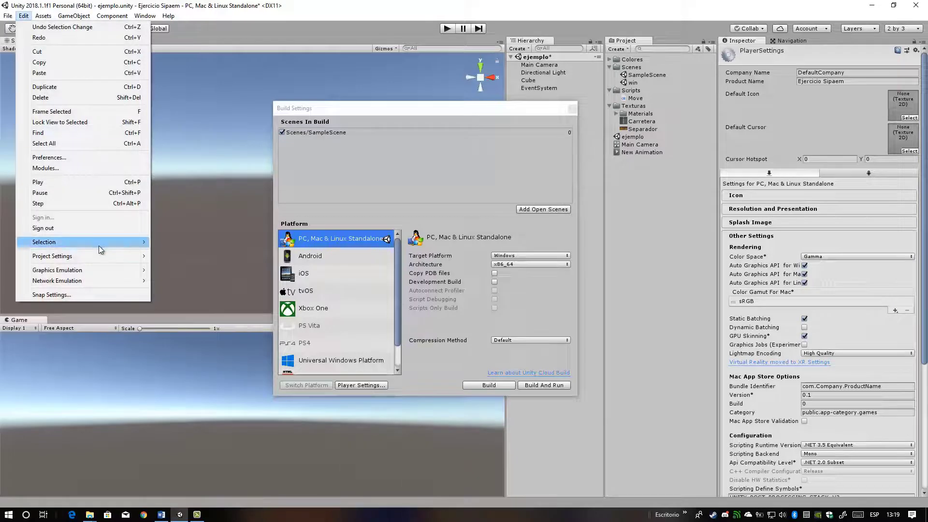
mouse_move(98, 257)
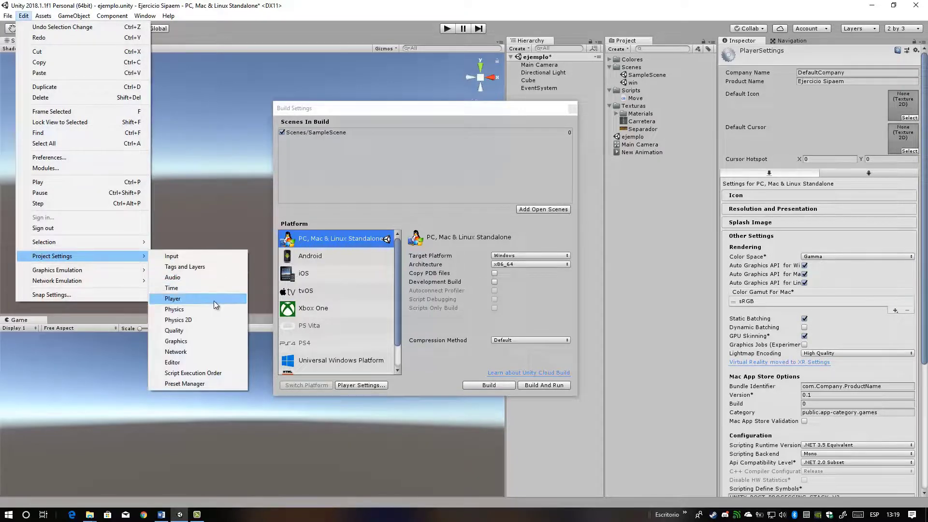
left_click(469, 366)
scroll(825, 232, "down", 3)
scroll(825, 233, "down", 5)
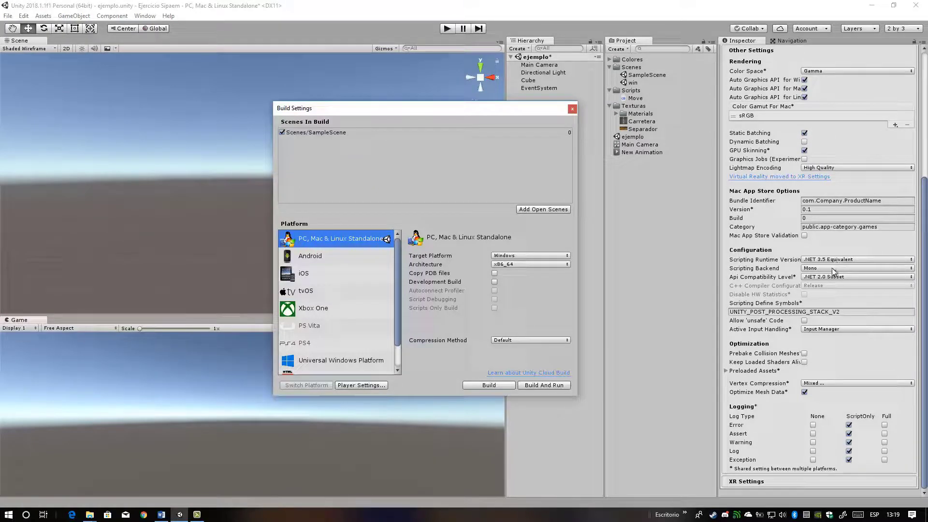
scroll(832, 268, "up", 5)
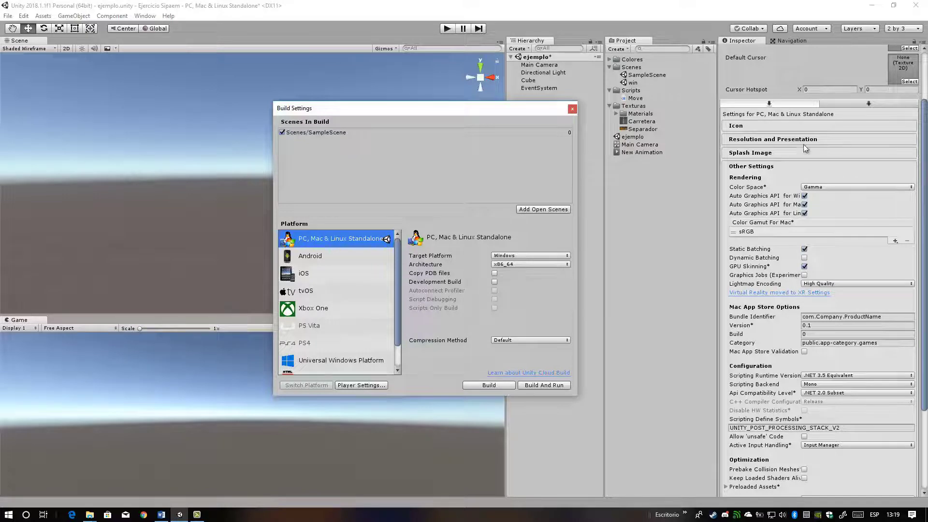
Review the standalone player's Icon and Other Settings sections, and open the build folder selection and dismiss it without building
left_click(749, 125)
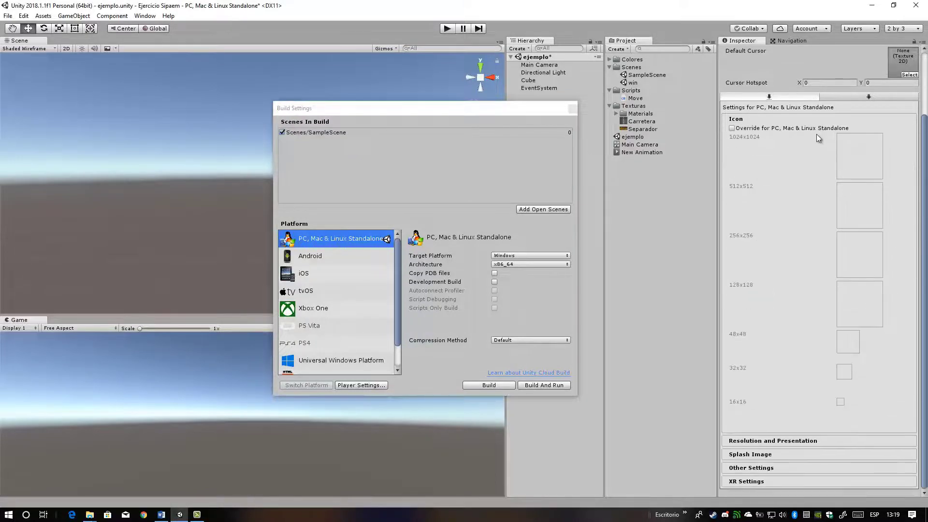
left_click(783, 469)
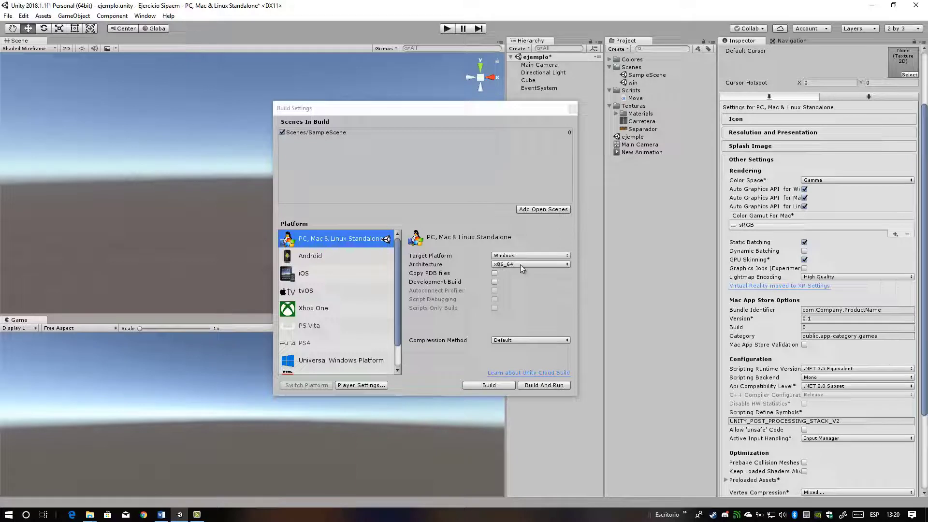
left_click(488, 385)
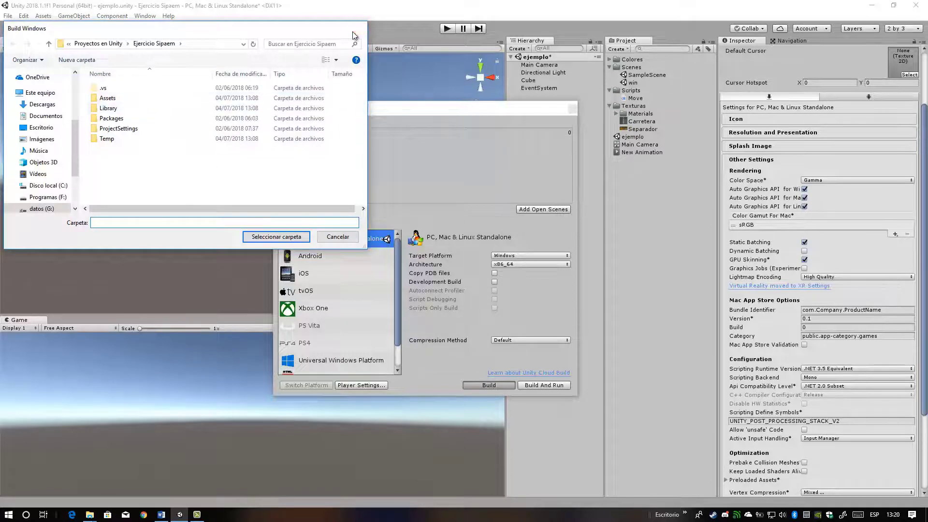
left_click(353, 31)
Review the Android, iOS, tvOS, Xbox One and PS4 platform pages, and close the Build Settings window
left_click(366, 257)
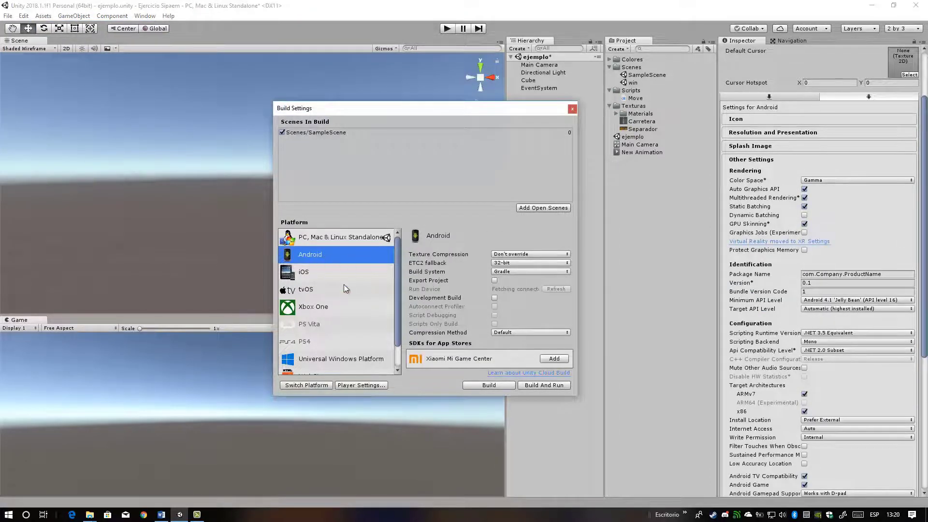
left_click(345, 273)
left_click(345, 291)
left_click(358, 312)
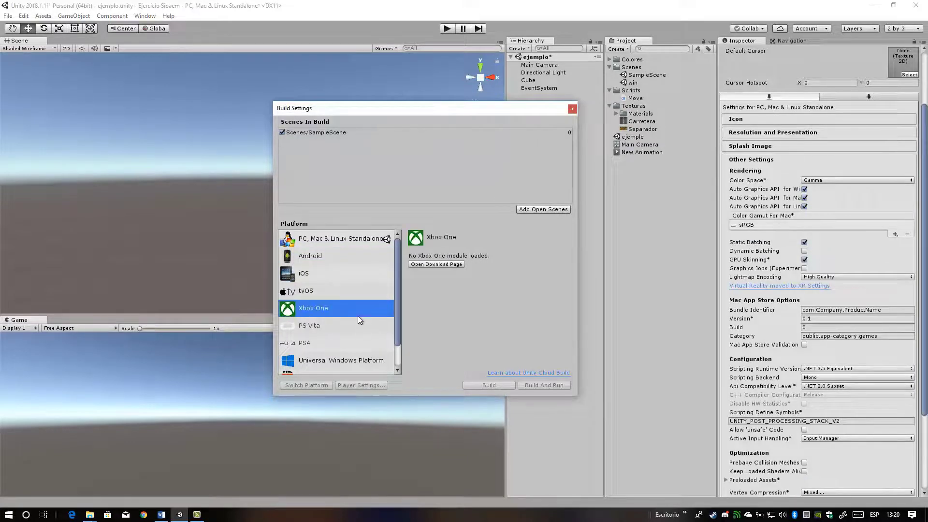
left_click(347, 343)
left_click_drag(399, 290, 396, 312)
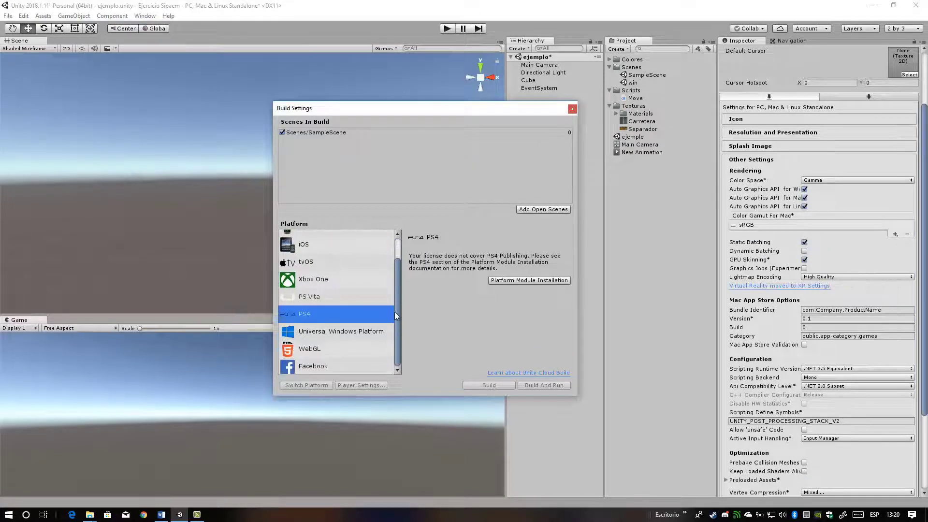
left_click(356, 285)
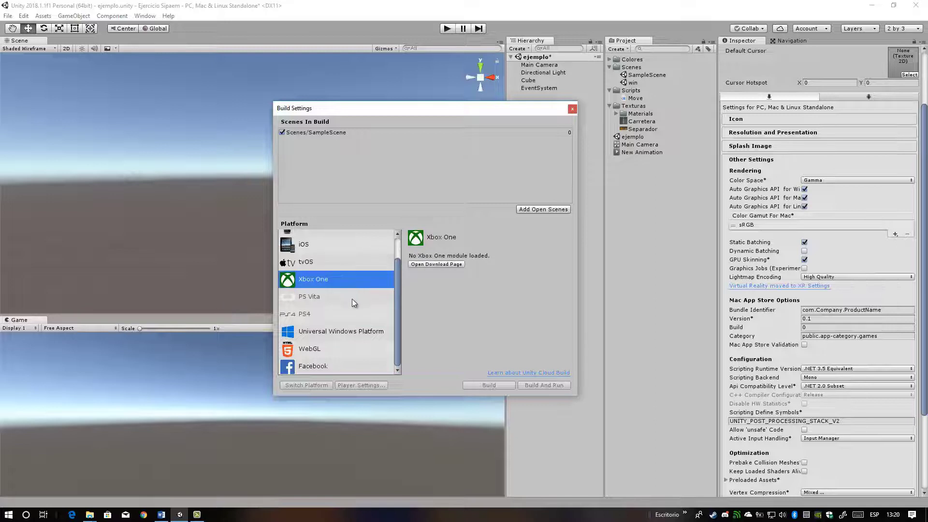
left_click(358, 314)
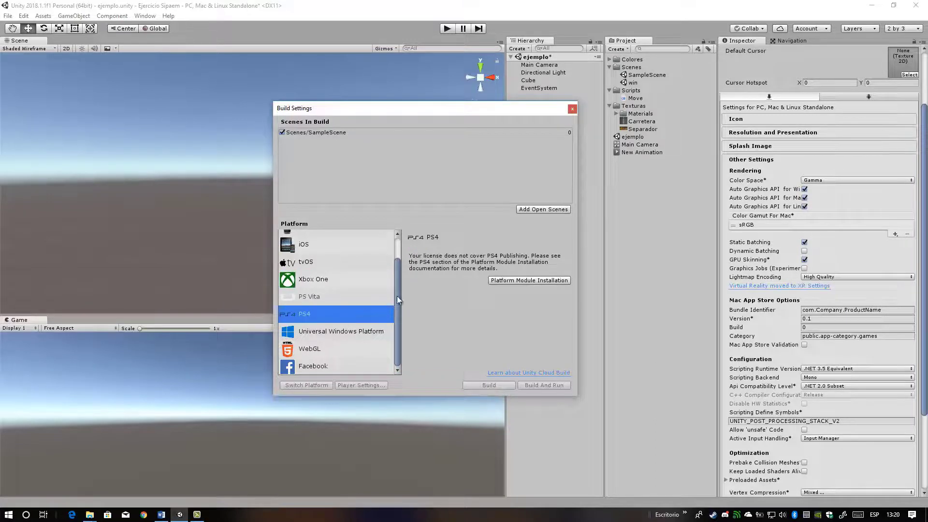
left_click_drag(398, 291, 393, 268)
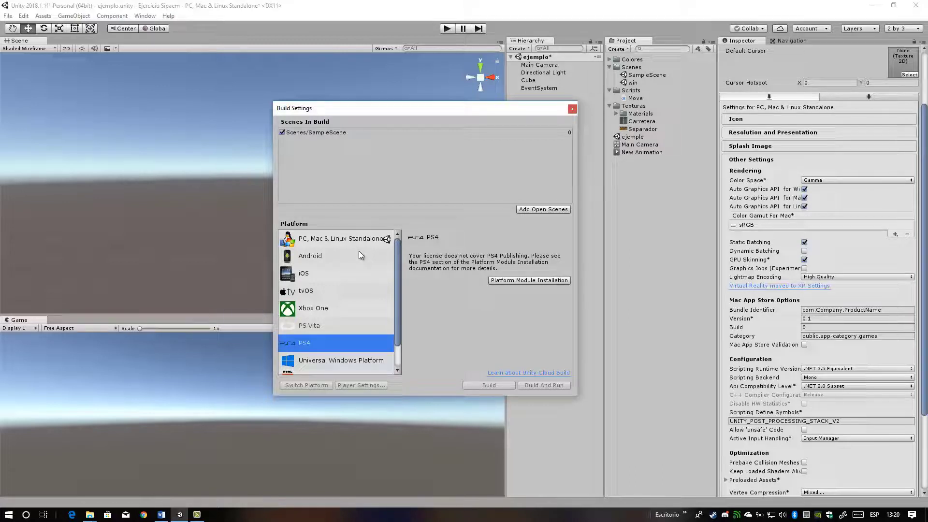
left_click(572, 108)
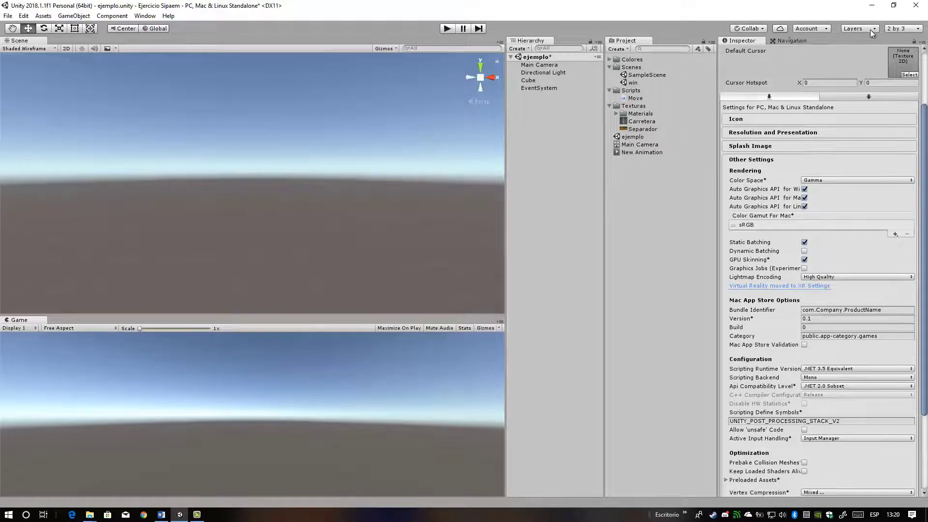
Try out the 4 Split and Default editor layouts
left_click(898, 27)
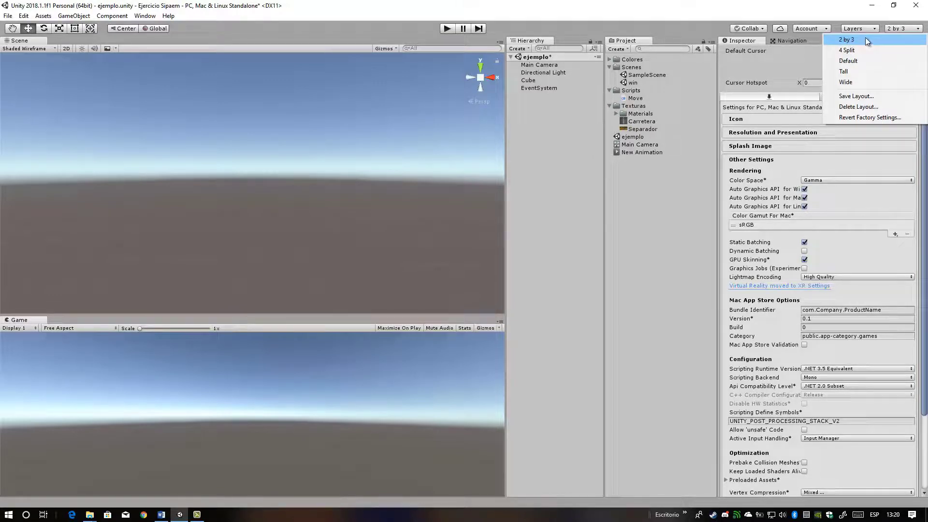
left_click(856, 51)
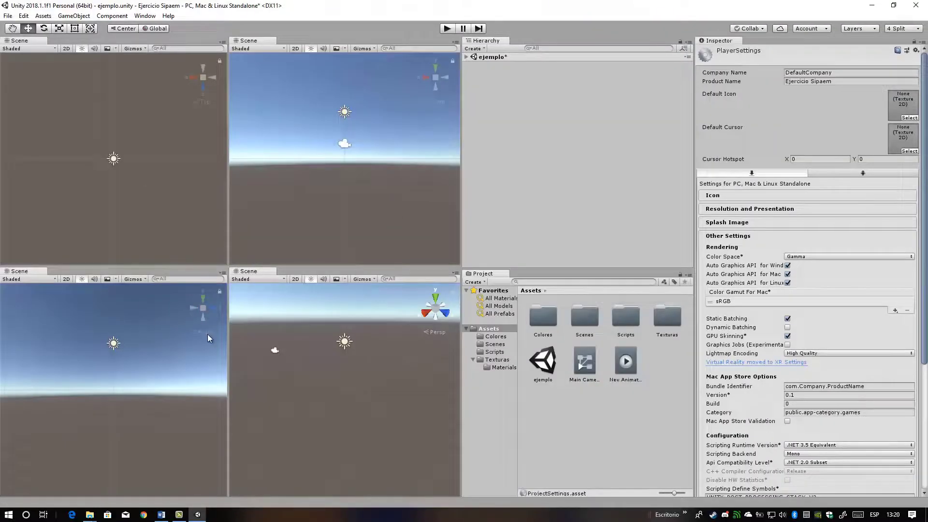
left_click(909, 29)
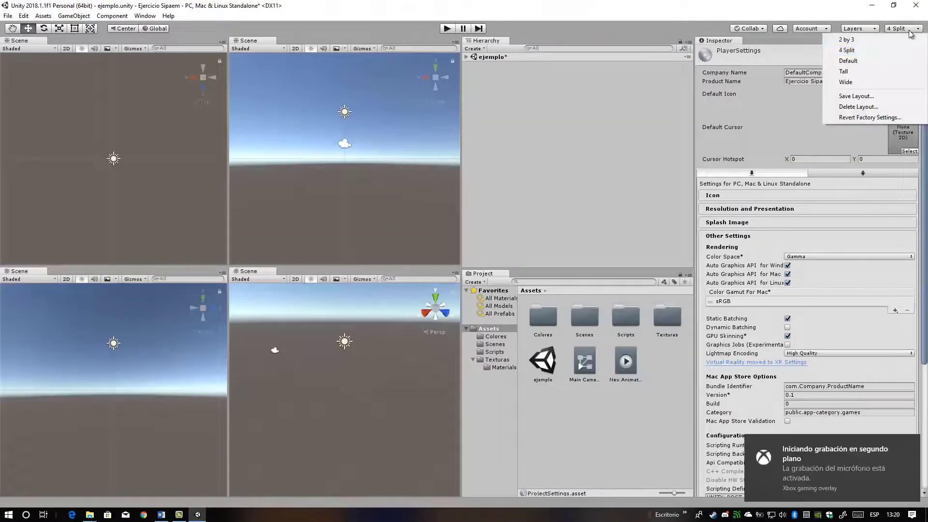
left_click(848, 61)
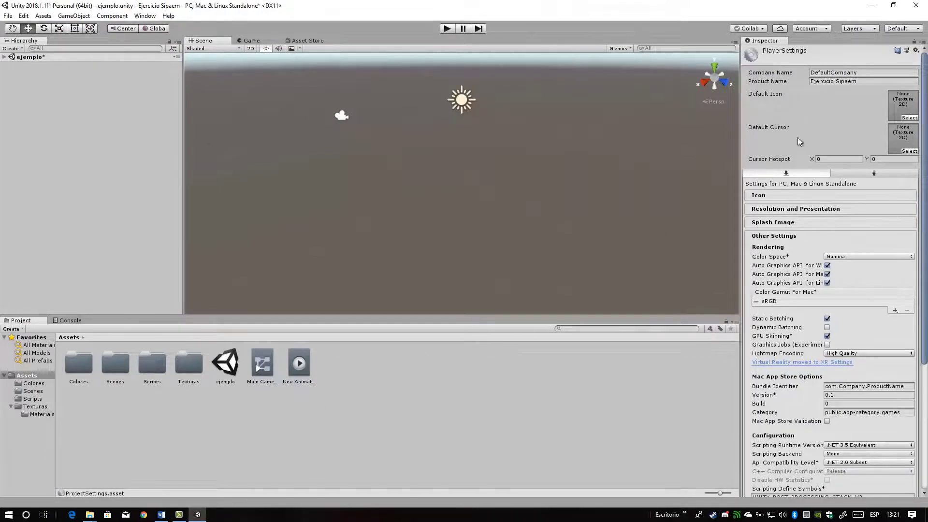
Apply the 2 by 3 editor layout and set the Project window to One Column Layout
left_click(900, 28)
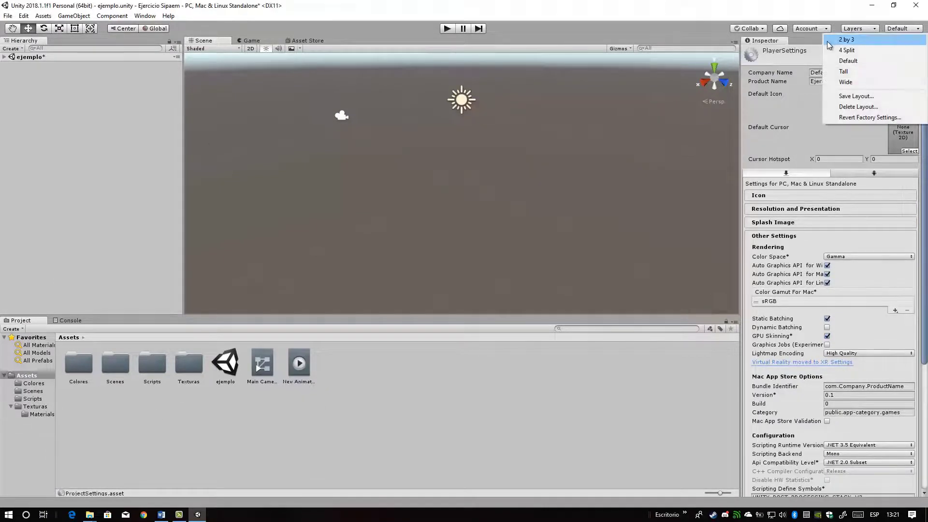
left_click(860, 42)
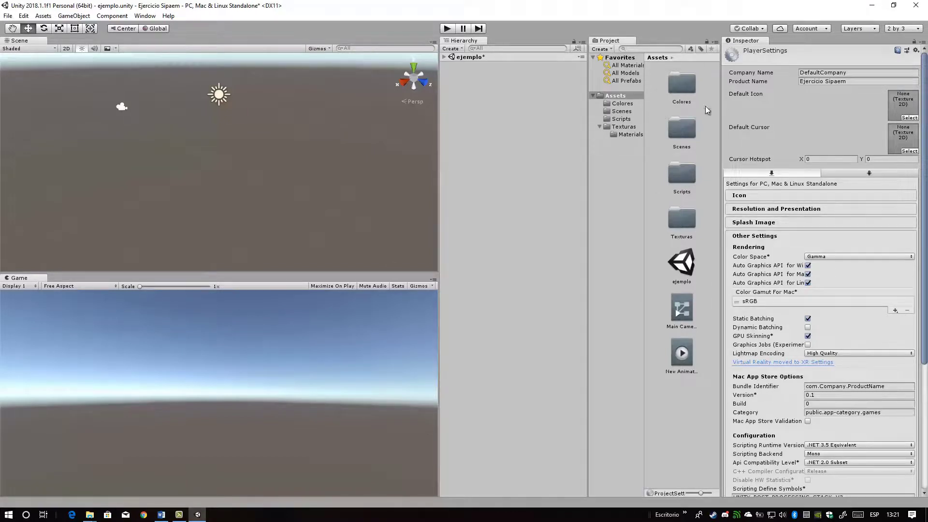
left_click(716, 42)
left_click(752, 53)
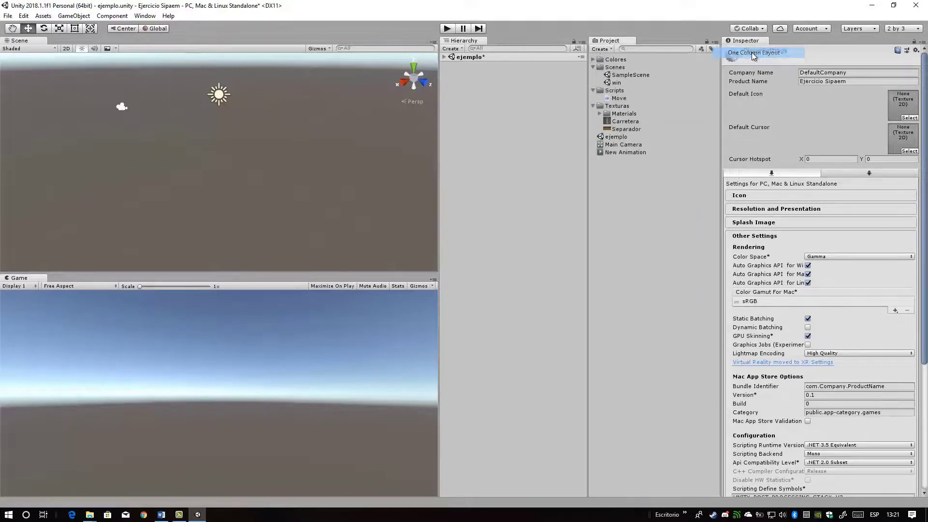
Review the documentation, community and support entries offered under Help, and dismiss the list
left_click(169, 16)
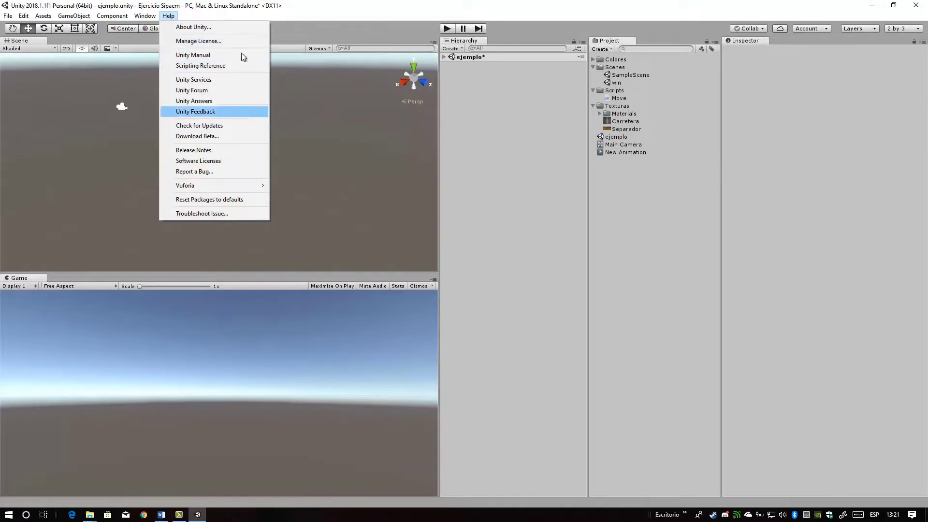
left_click(459, 135)
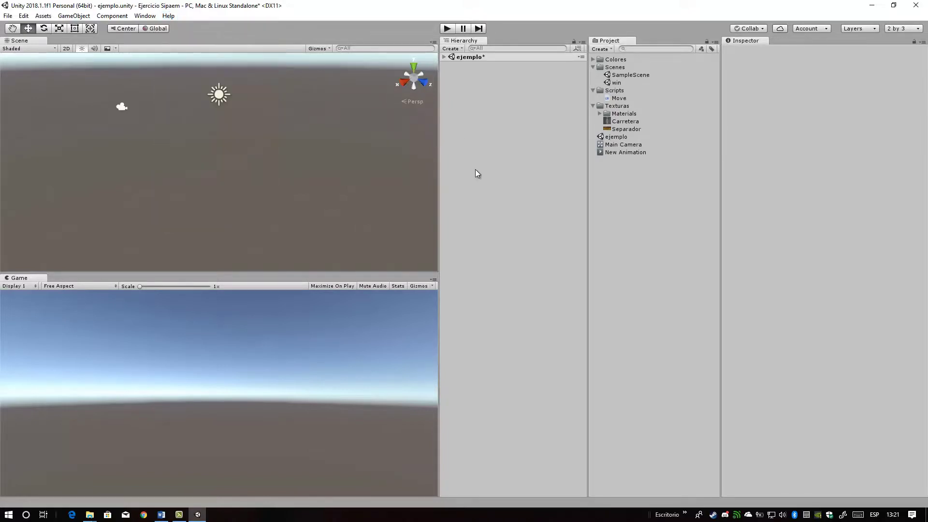